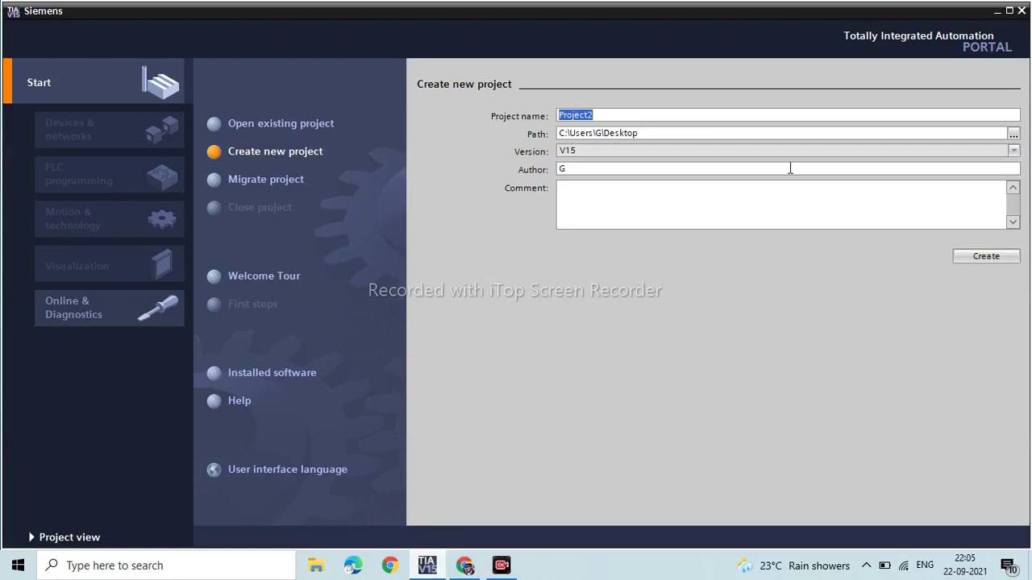
Create a new project named HMI SLIDE WINDOW and open its project view
left_click(598, 110)
key("BackSpace")
key("BackSpace")
key("BackSpace")
key("BackSpace")
key("BackSpace")
key("BackSpace")
key("BackSpace")
key("BackSpace")
type("HMI SLIDE W")
key("BackSpace")
type("WINDOW")
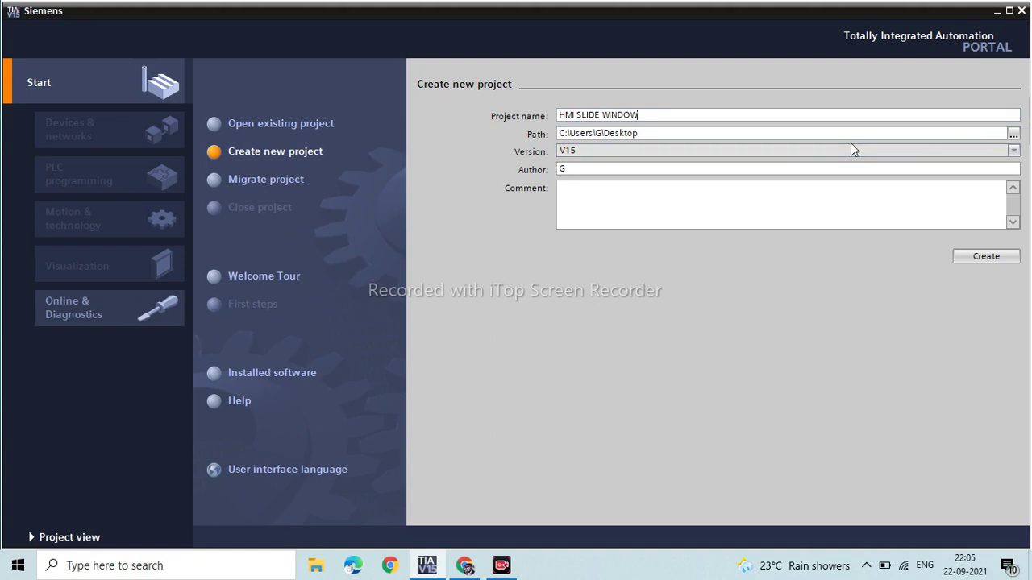
left_click(986, 256)
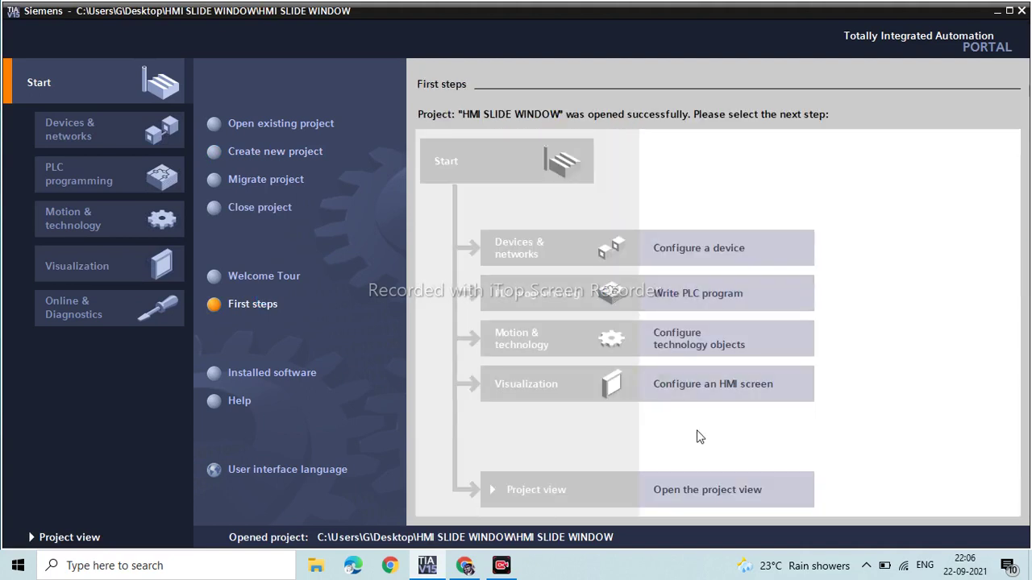
left_click(649, 485)
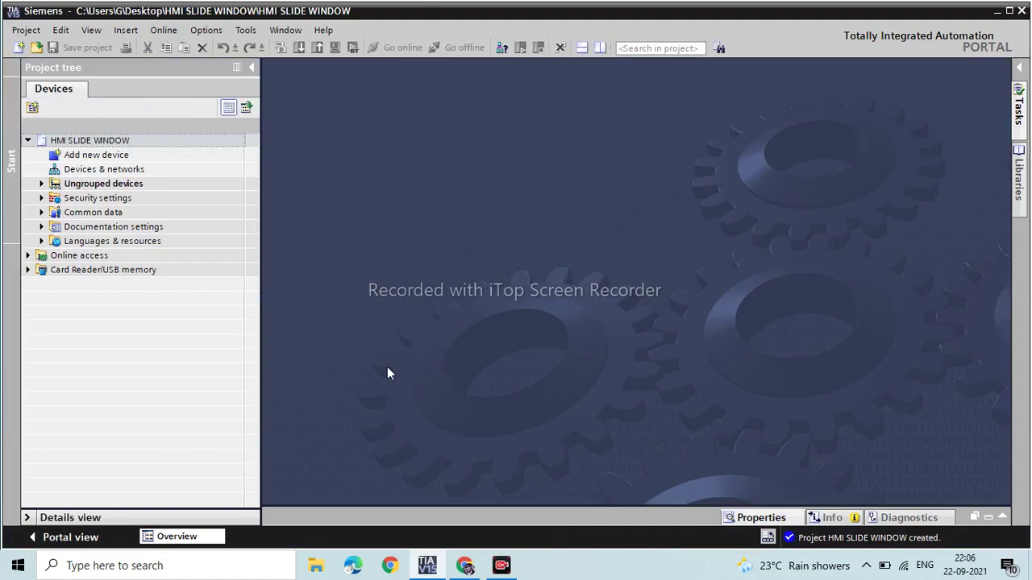
Choose the 12" TP1200 Comfort panel, article 6AV2 124-0MC01-0AX0, from the SIMATIC Comfort Panel range as the new HMI device
left_click(71, 156)
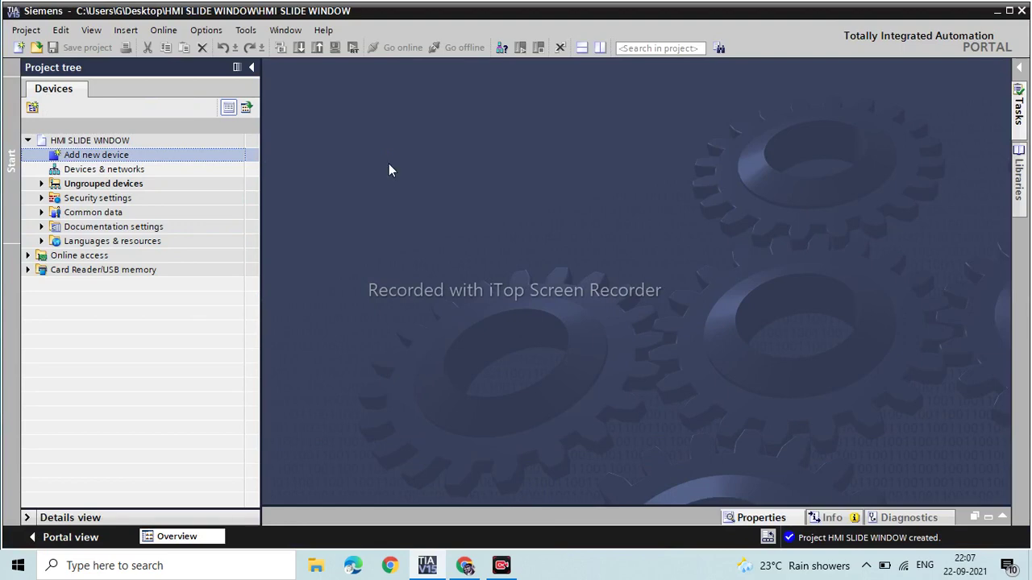
key("Return")
left_click(284, 217)
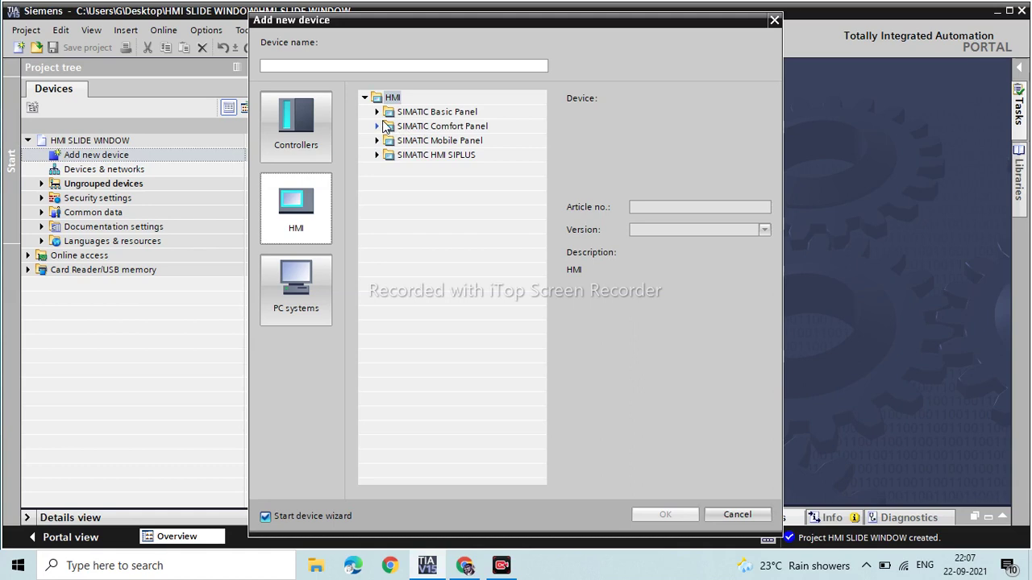
left_click(314, 139)
left_click(281, 217)
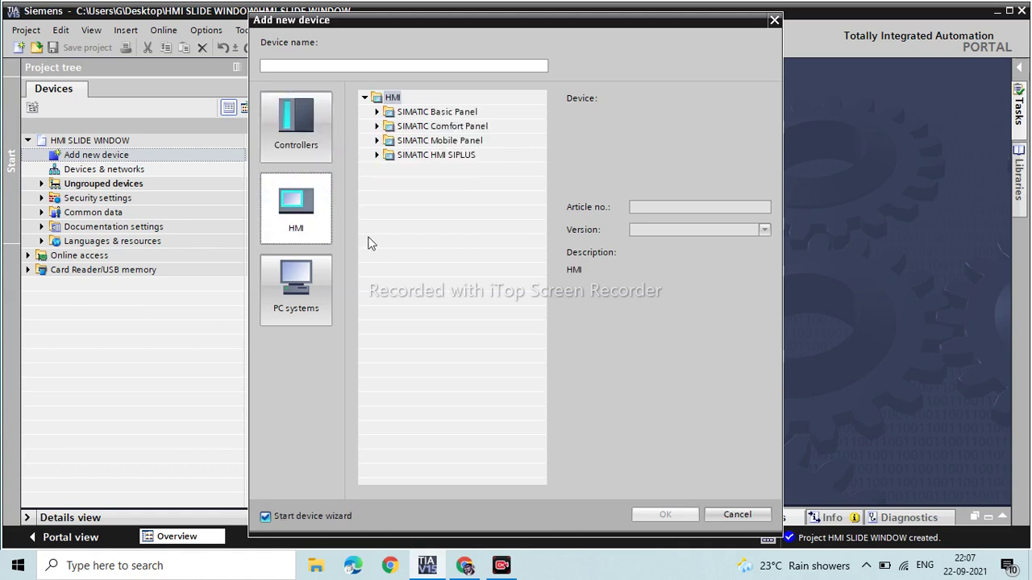
left_click(293, 317)
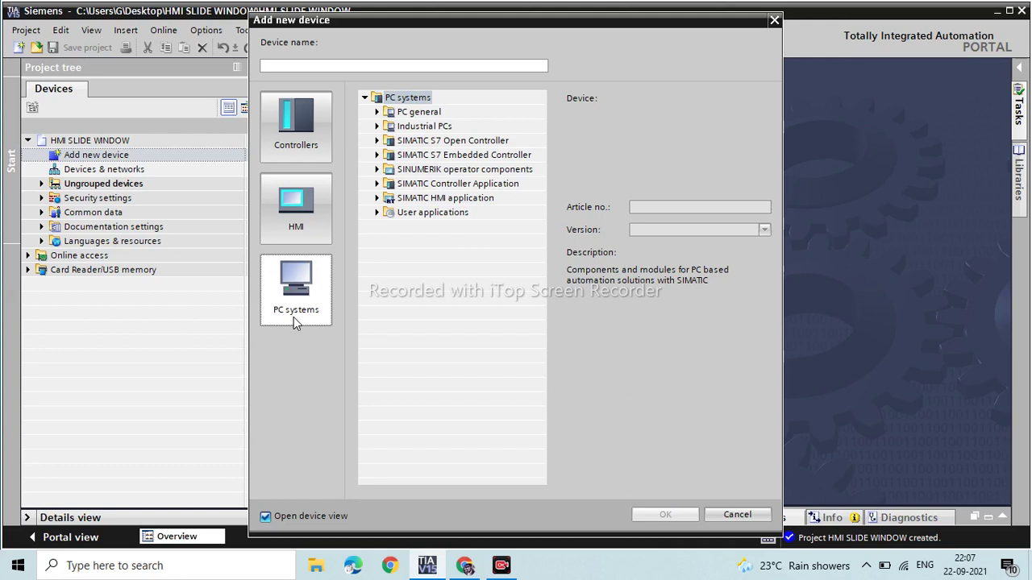
left_click(296, 223)
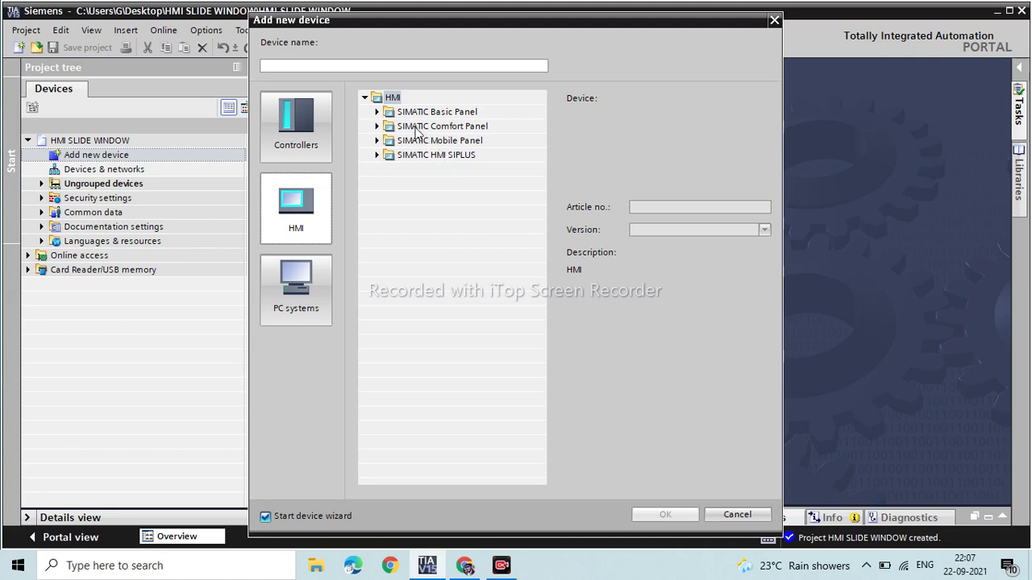
left_click(377, 128)
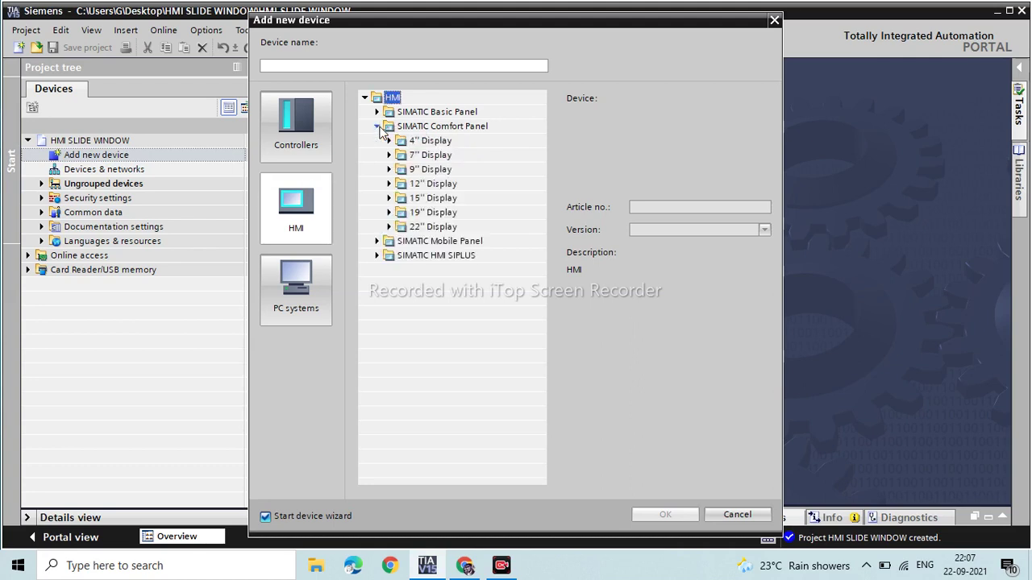
left_click(389, 185)
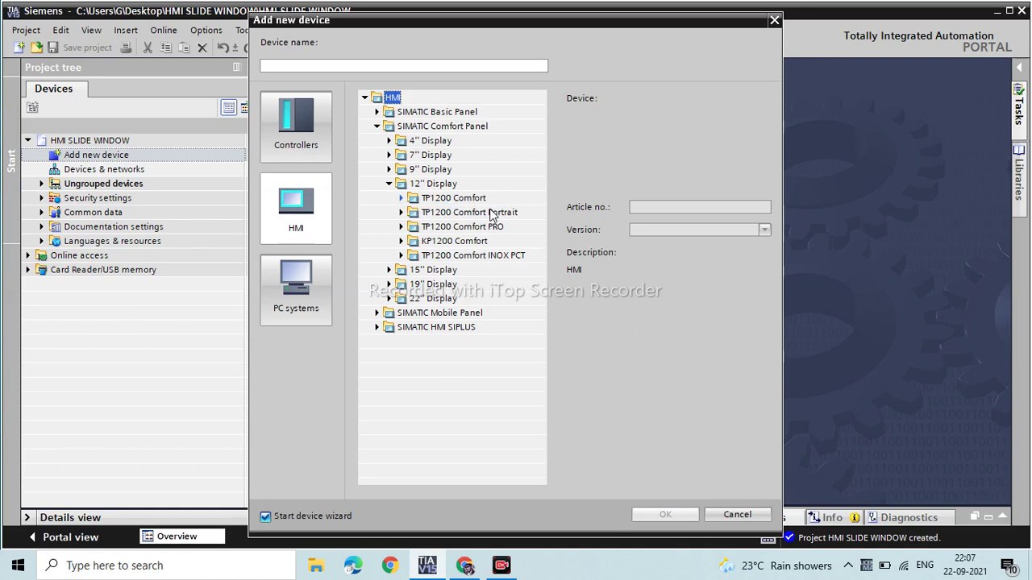
left_click(401, 197)
left_click(471, 212)
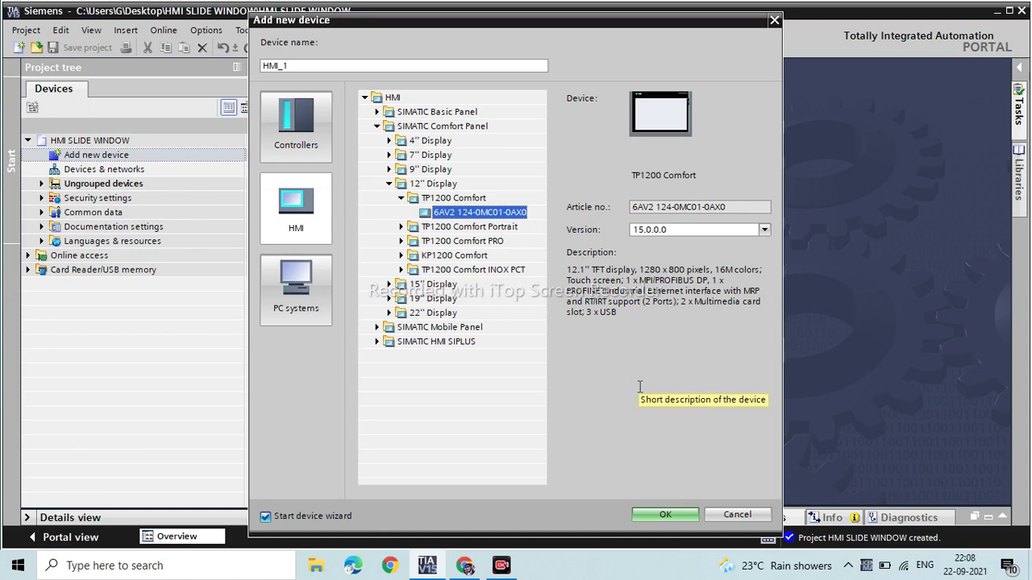
Add the chosen panel and finish its device wizard with no PLC connection and the default screen layout
left_click(661, 513)
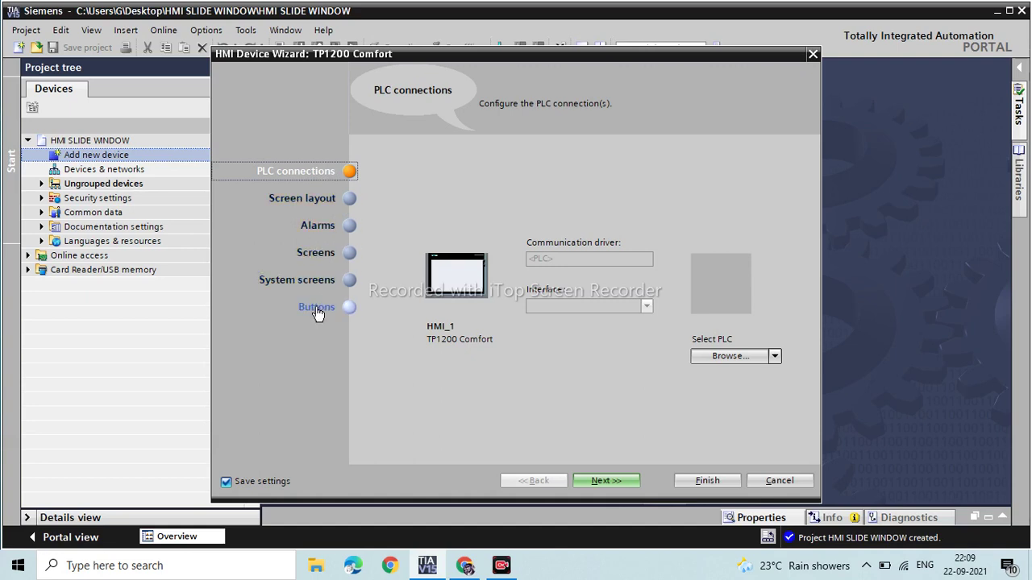
left_click(622, 478)
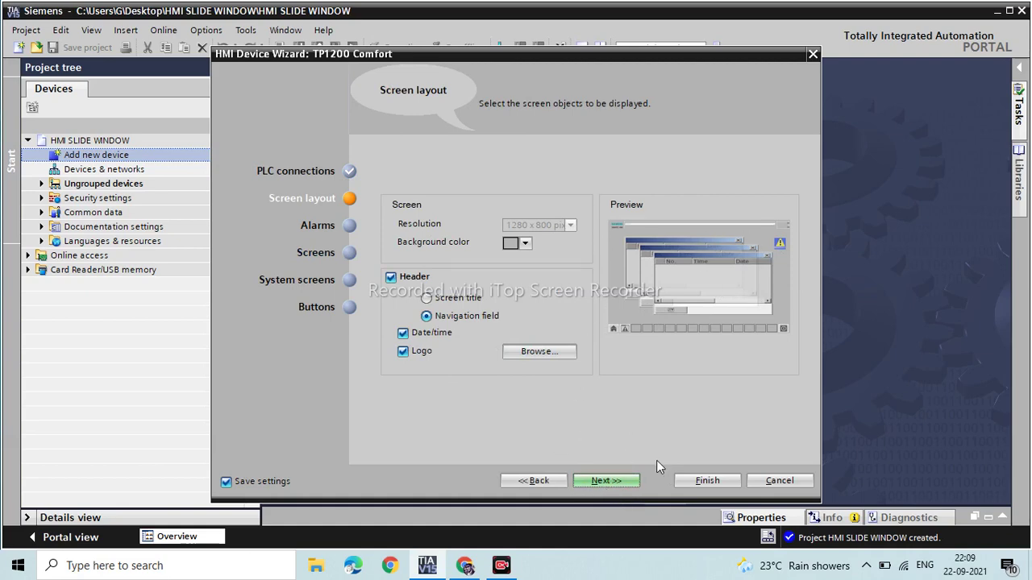
left_click(707, 480)
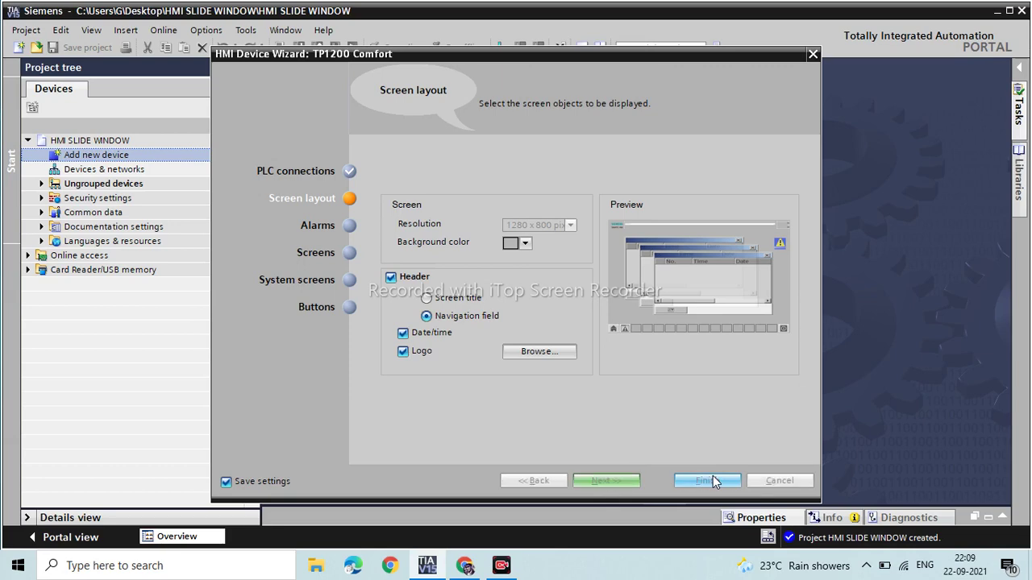
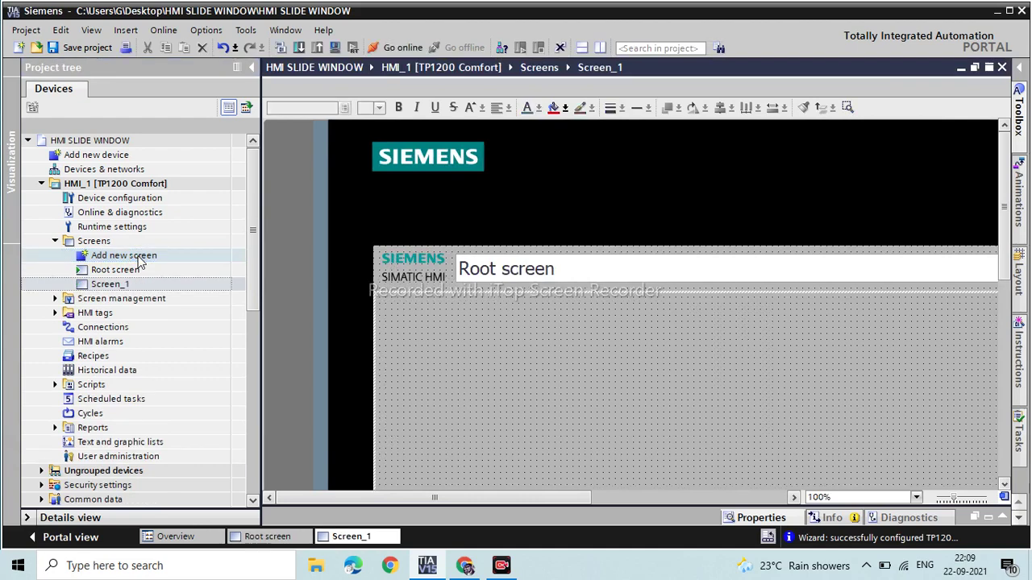
Add three more screens to the HMI device, giving Screen_2, Screen_3 and Screen_4
left_click(133, 255)
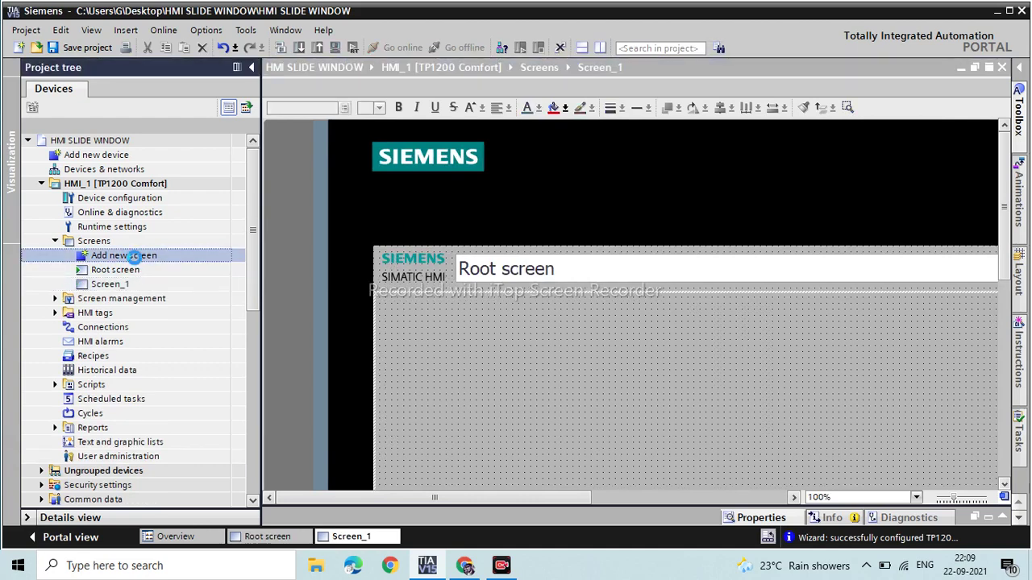
double_click(133, 255)
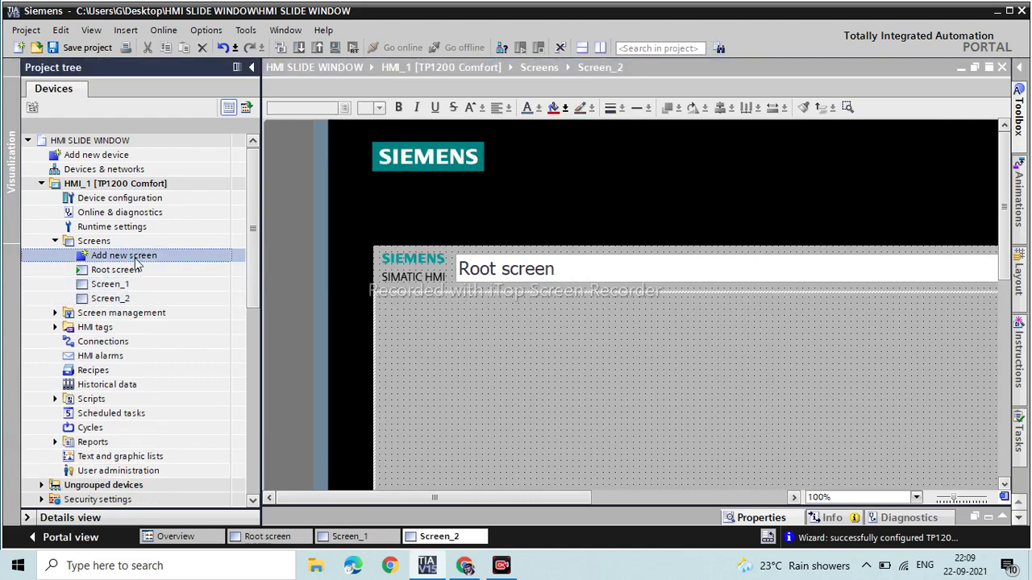
double_click(135, 255)
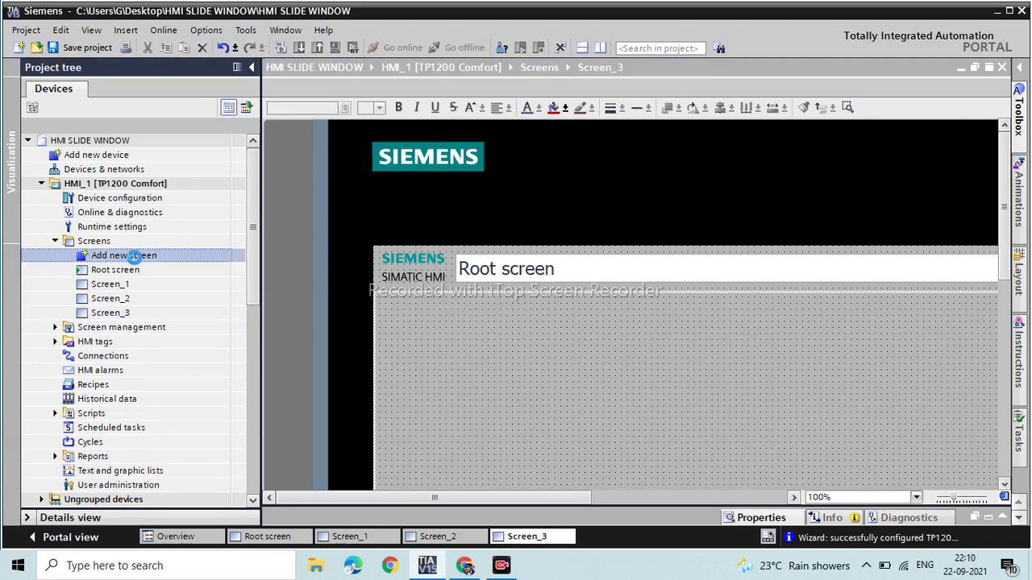
double_click(137, 255)
Rename Screen_1 as START
left_click(141, 288)
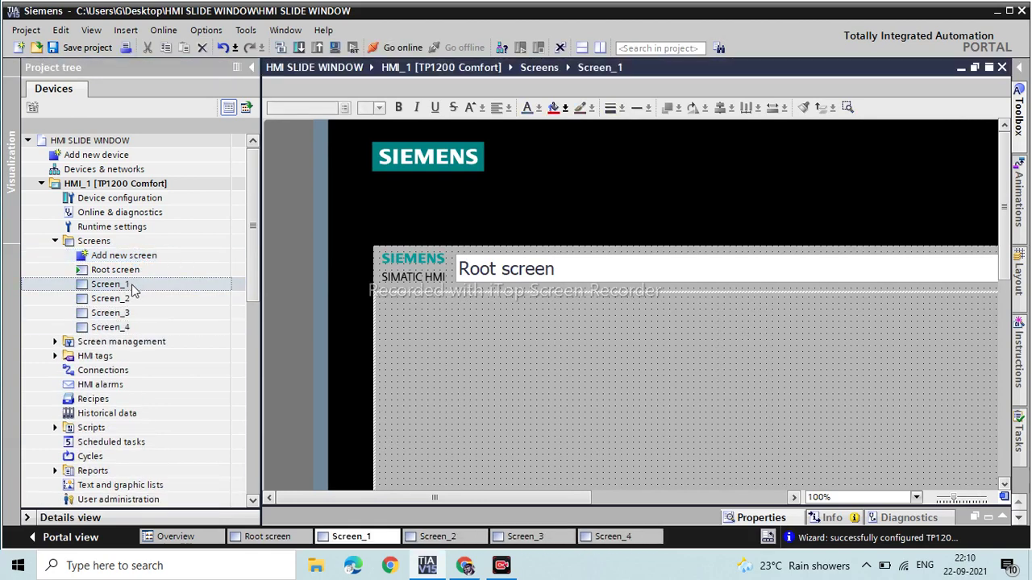
left_click(134, 289)
right_click(132, 286)
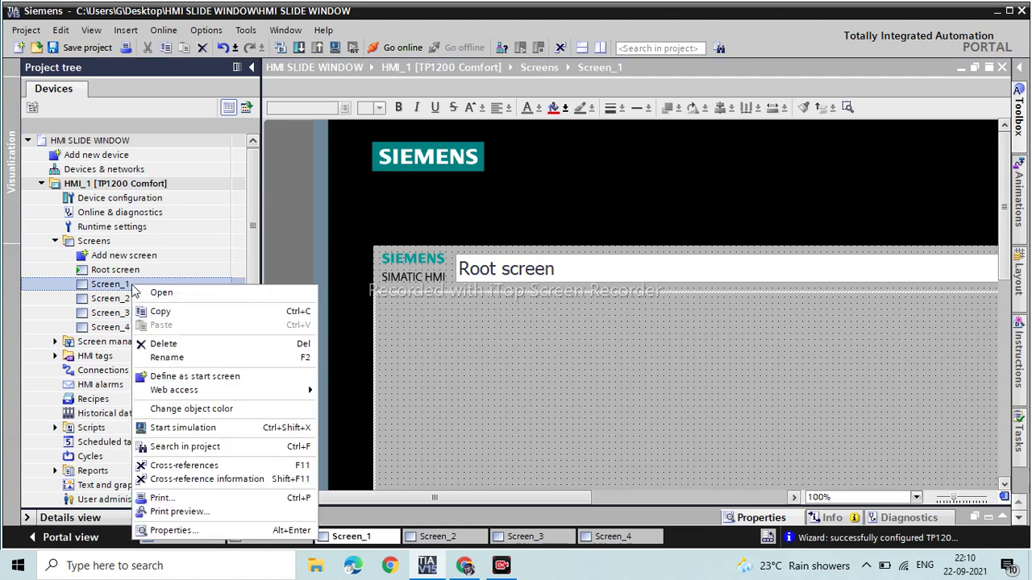
left_click(169, 359)
key("BackSpace")
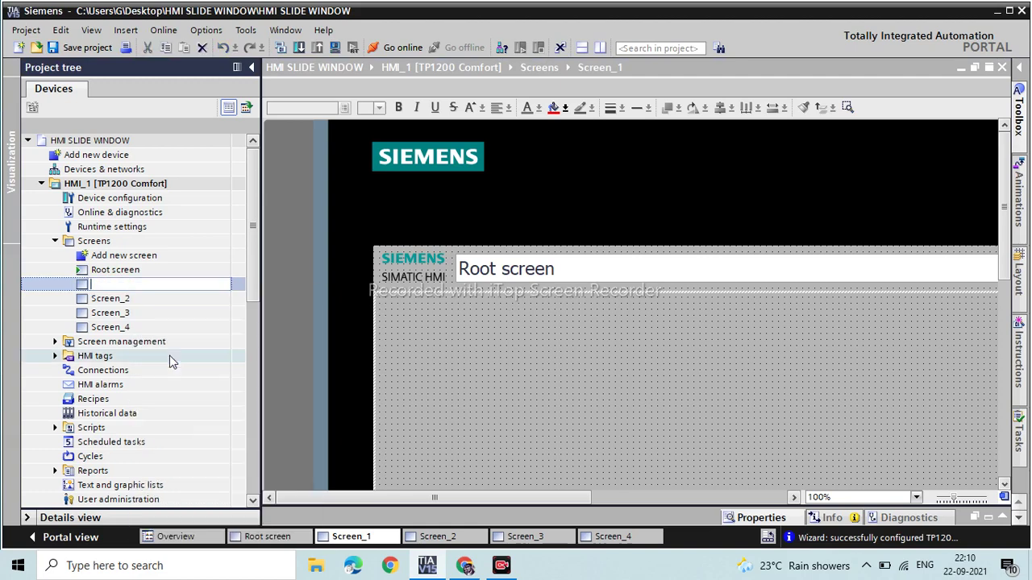
type("START")
key("Return")
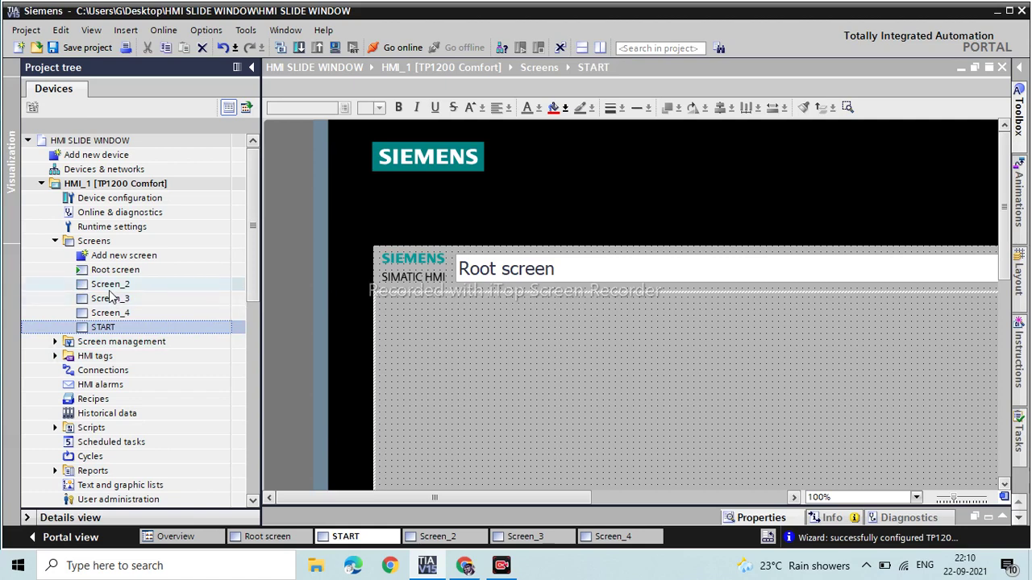
Rename Screen_2 as SETTING
left_click(110, 291)
right_click(110, 292)
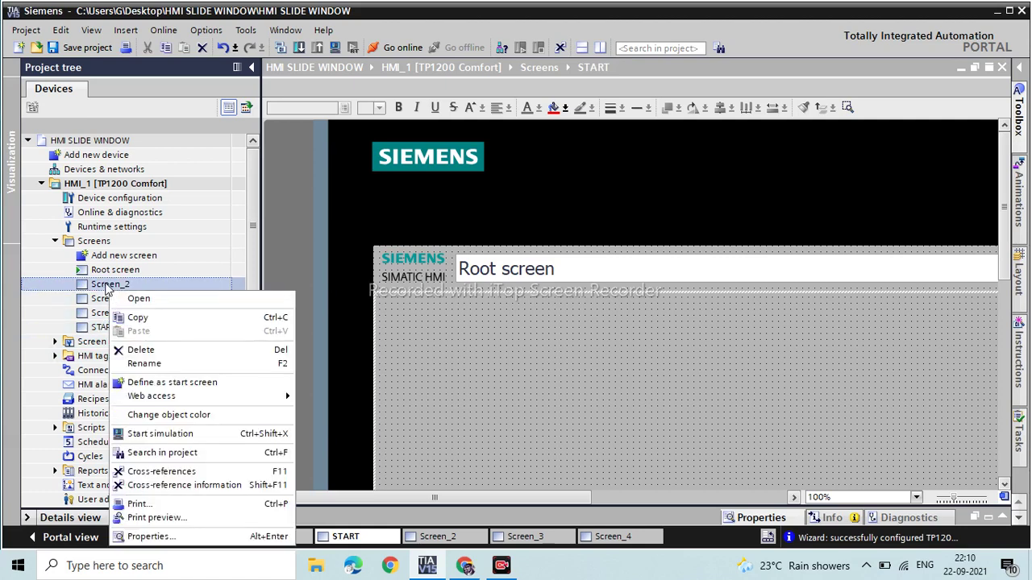
left_click(145, 364)
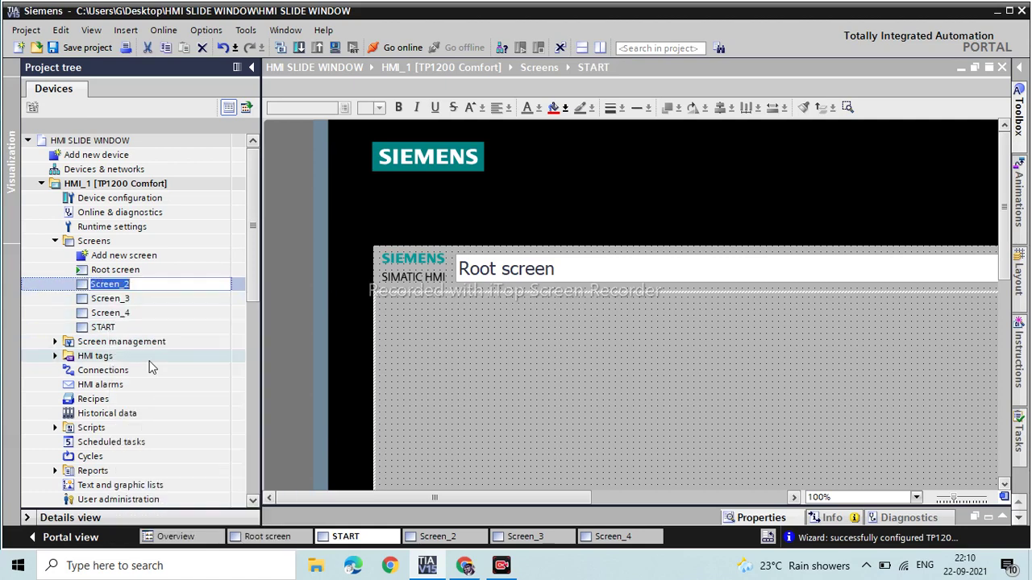
type("SETT")
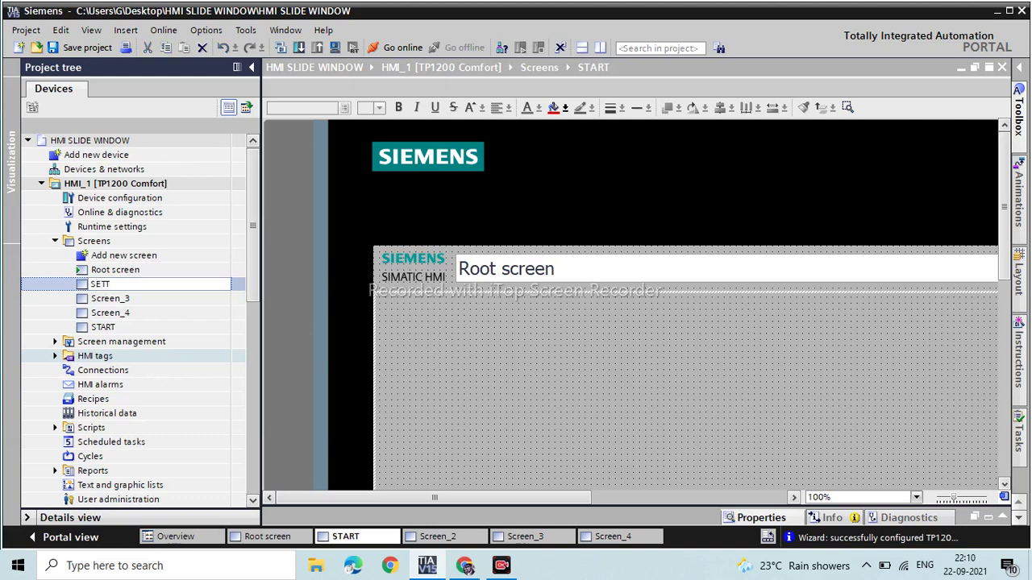
type("ING")
key("Return")
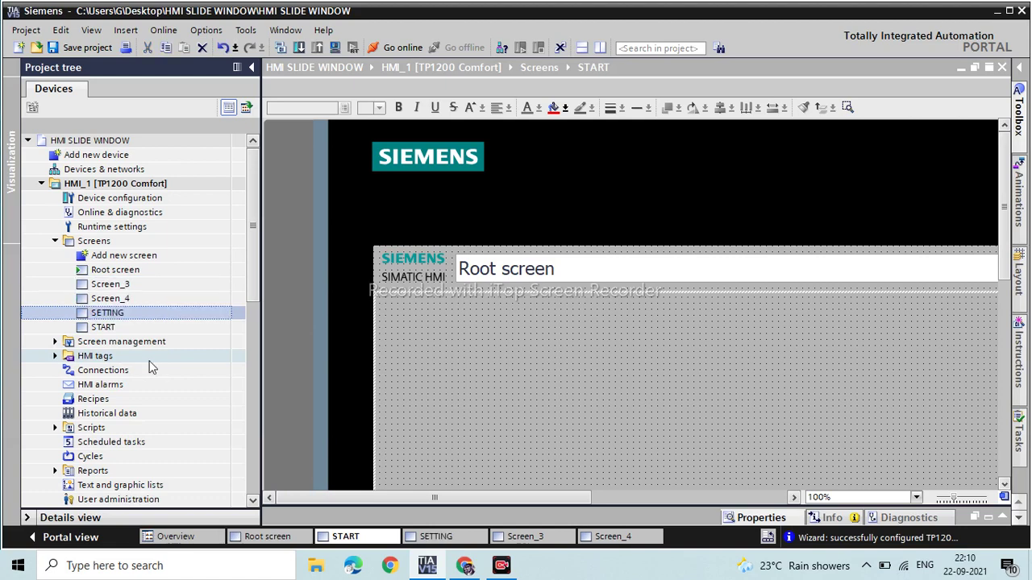
Rename Screen_3 as ALARMS
right_click(114, 283)
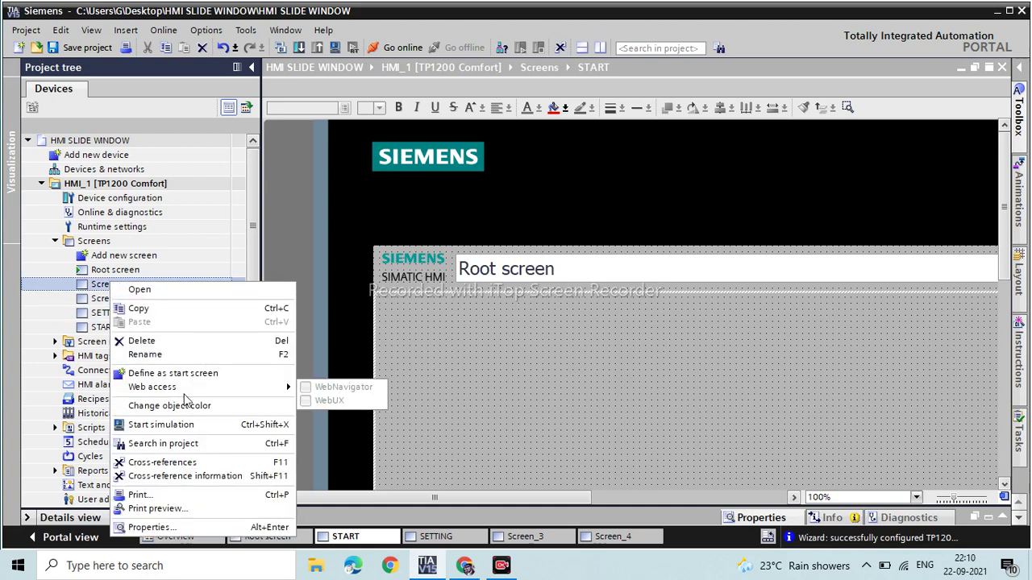
left_click(154, 355)
key("BackSpace")
type("ALARMS")
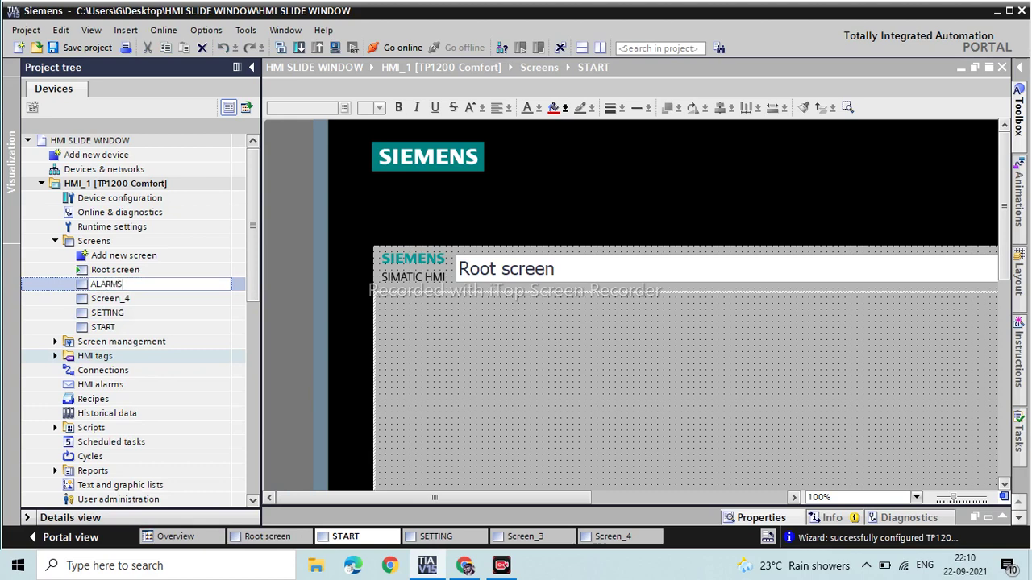
key("Return")
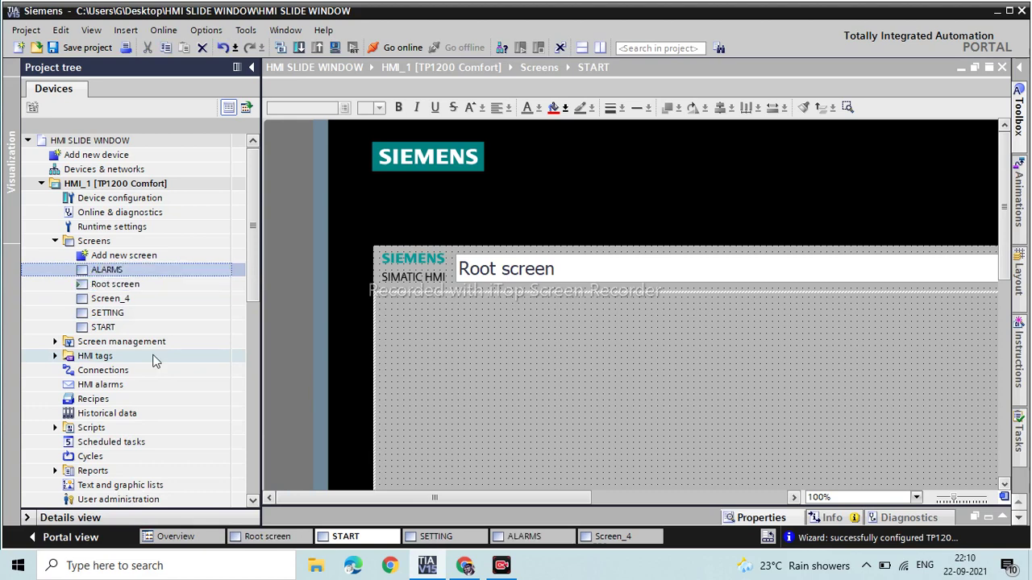
Rename Screen_4 as APPLICATION
left_click(119, 302)
right_click(119, 302)
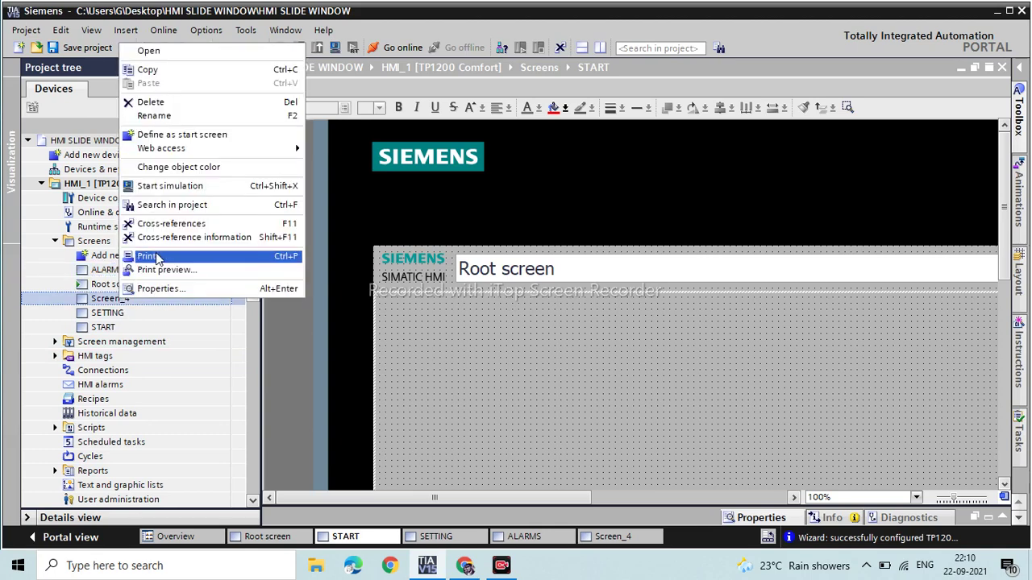
left_click(175, 117)
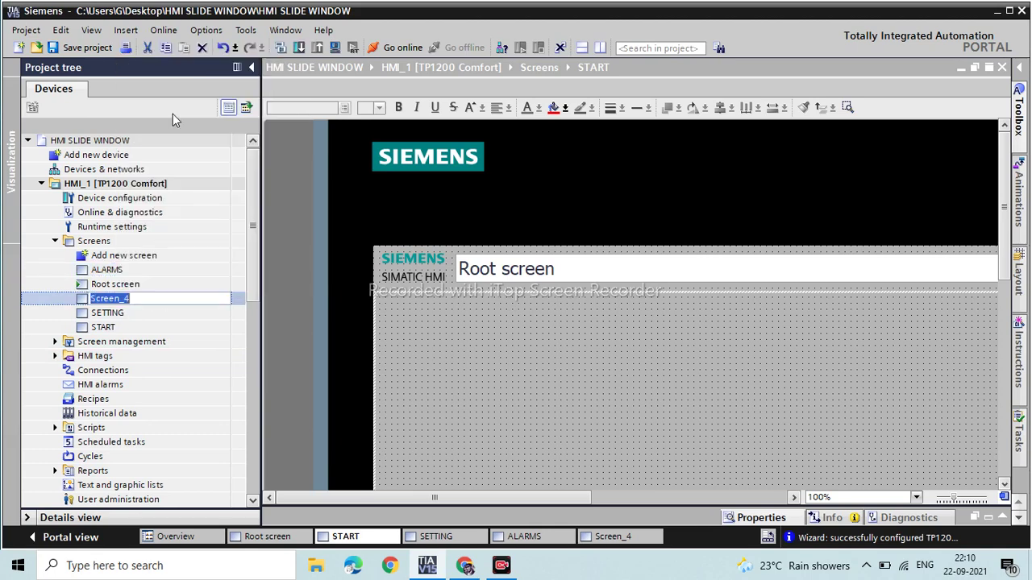
key("BackSpace")
type("DIAGNOSTC")
key("BackSpace")
type("I")
key("BackSpace")
key("BackSpace")
key("BackSpace")
key("BackSpace")
key("BackSpace")
key("BackSpace")
key("BackSpace")
key("BackSpace")
key("BackSpace")
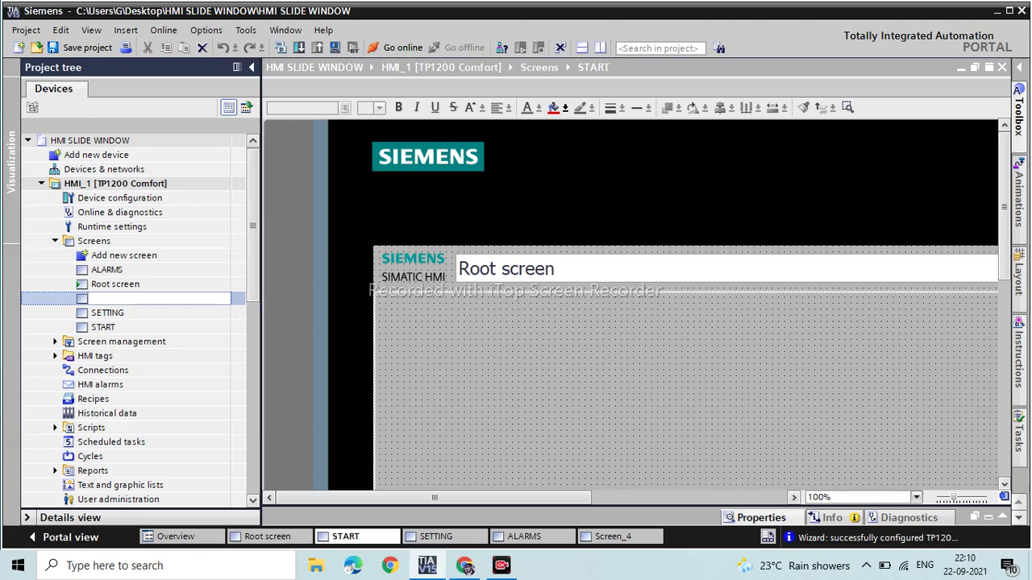
type("APPLICATION")
key("Return")
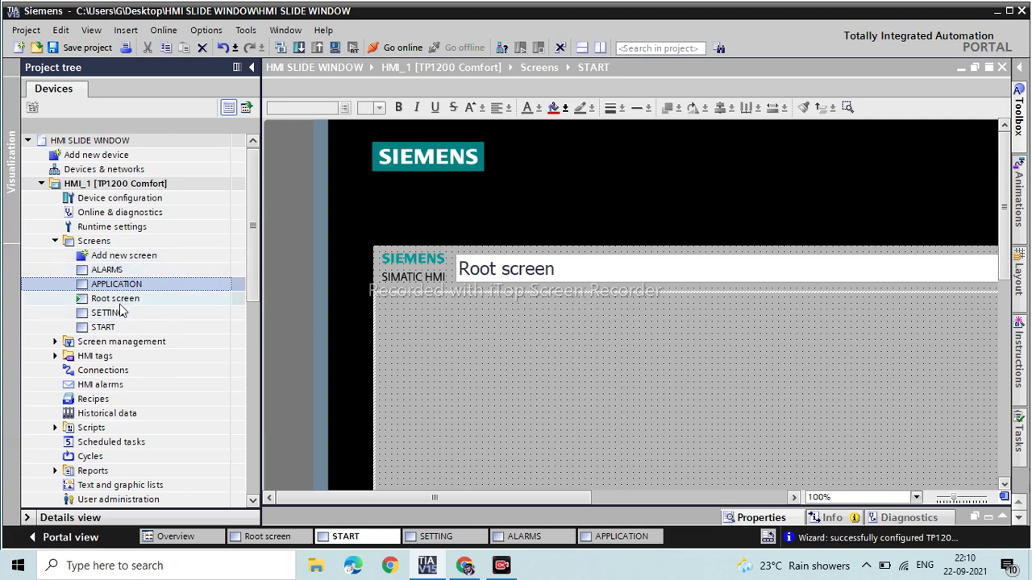
Delete the Root screen from the HMI device's screens
left_click(106, 302)
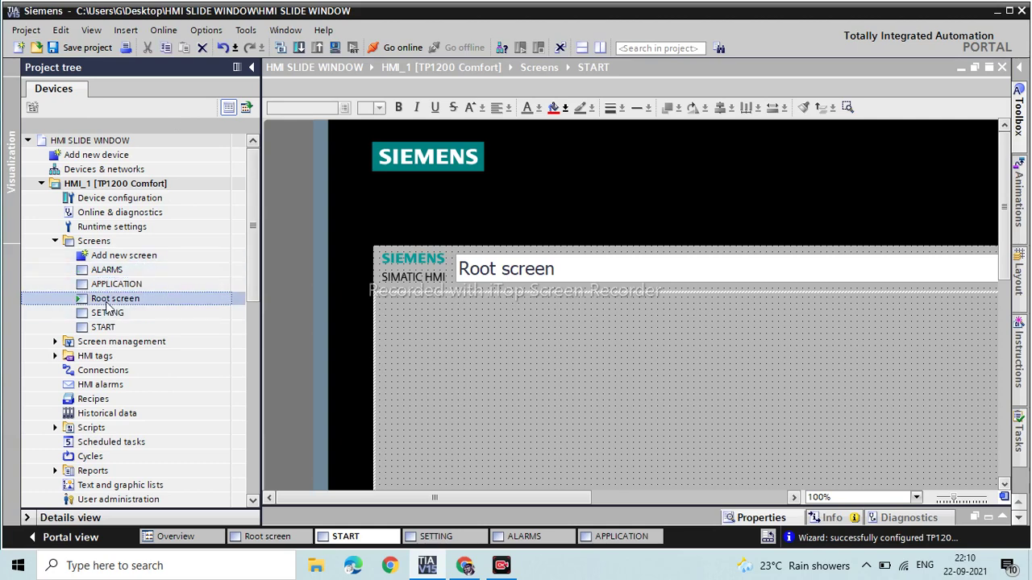
key("Delete")
key("Escape")
left_click(106, 300)
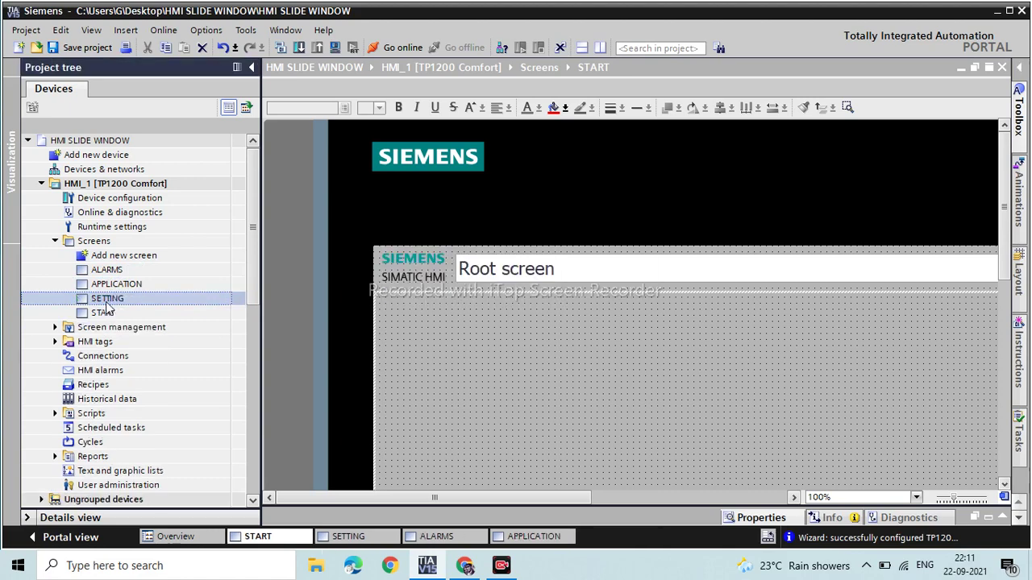
Open the left slide-in screen from the HMI device's screen management for editing
left_click(55, 328)
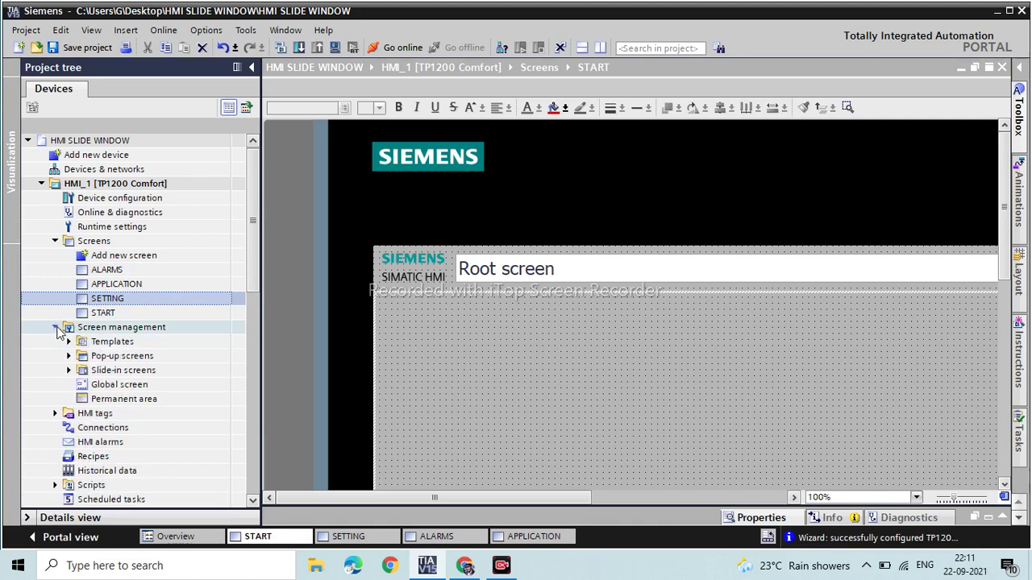
left_click(76, 370)
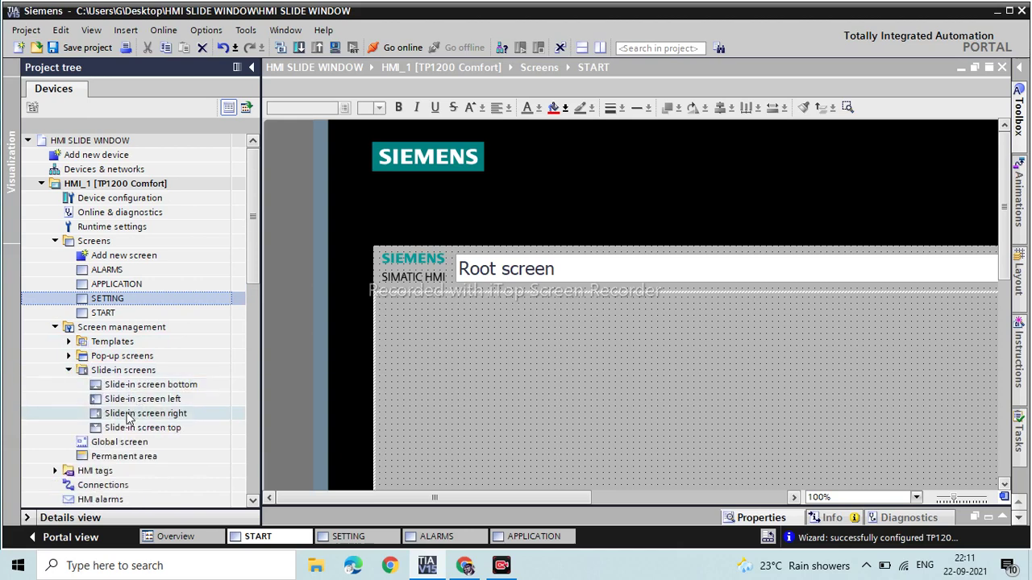
scroll(431, 308, "down", 5)
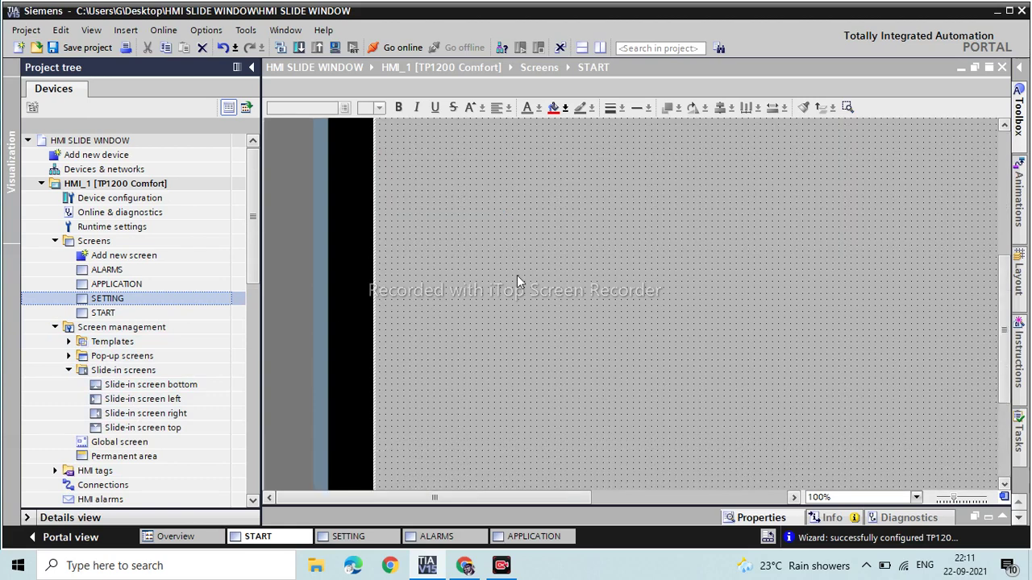
scroll(517, 276, "up", 3)
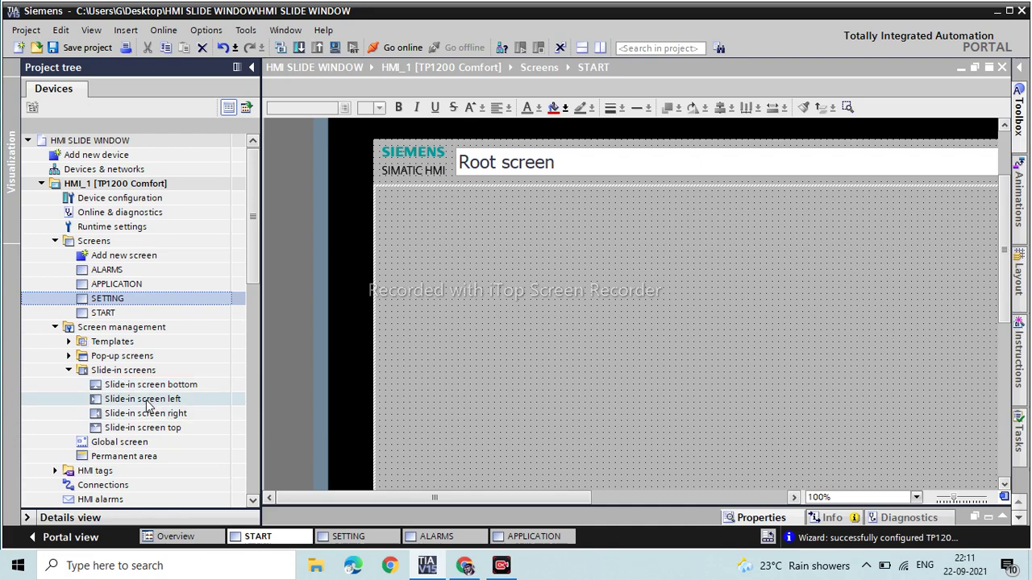
double_click(147, 401)
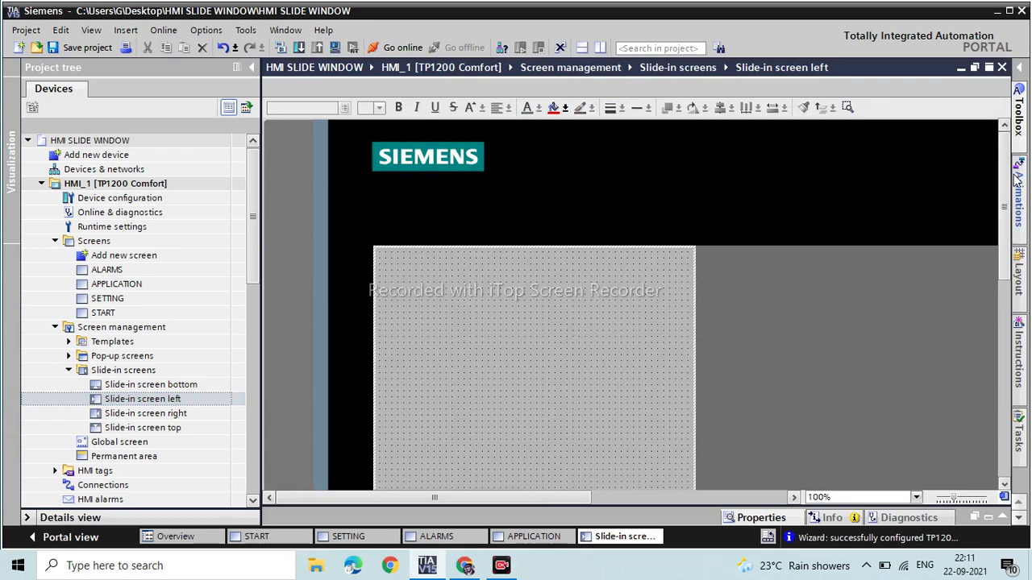
scroll(1008, 183, "down", 3)
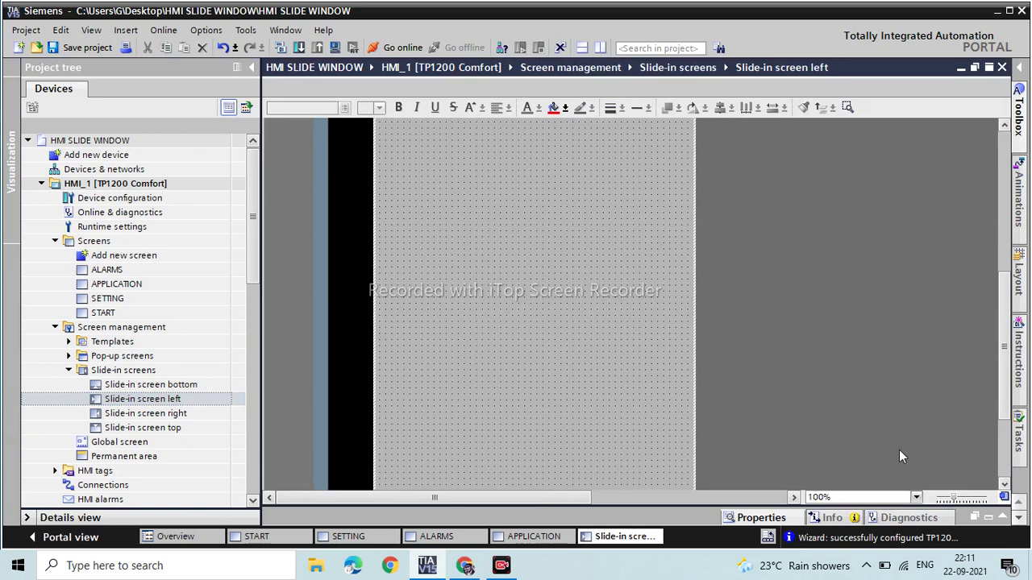
scroll(902, 456, "down", 1)
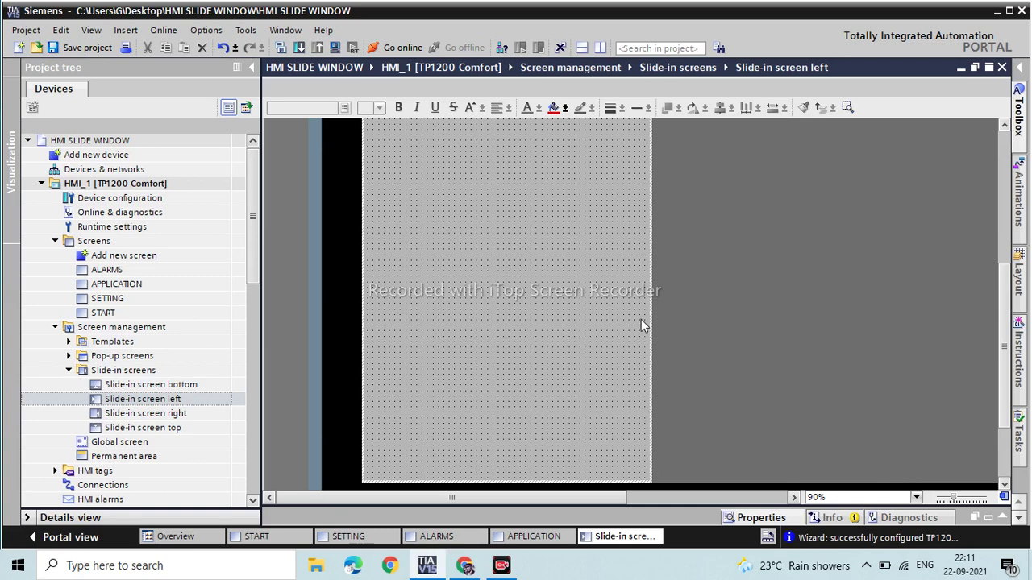
scroll(645, 324, "up", 3)
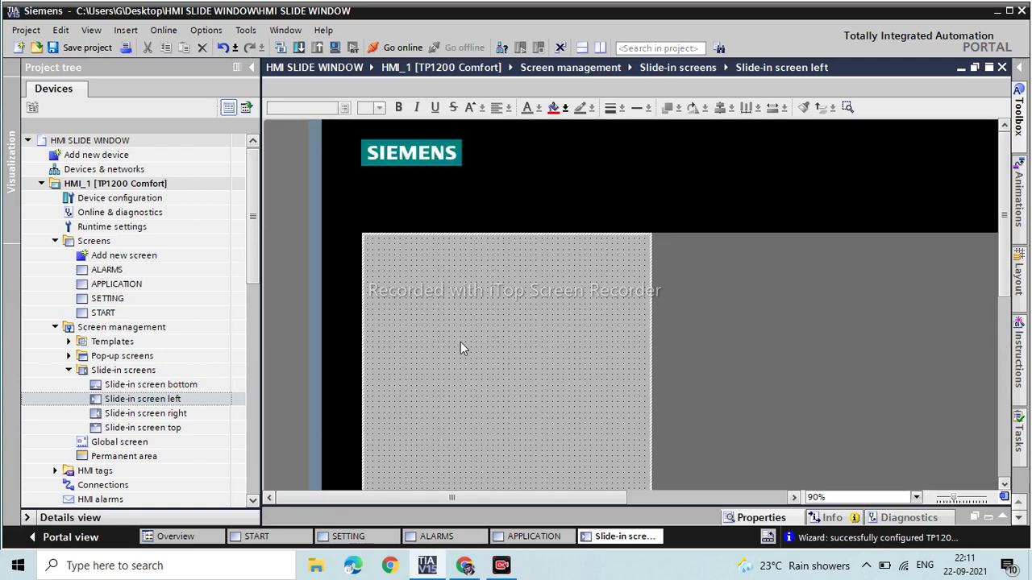
scroll(592, 315, "down", 1, "ctrl")
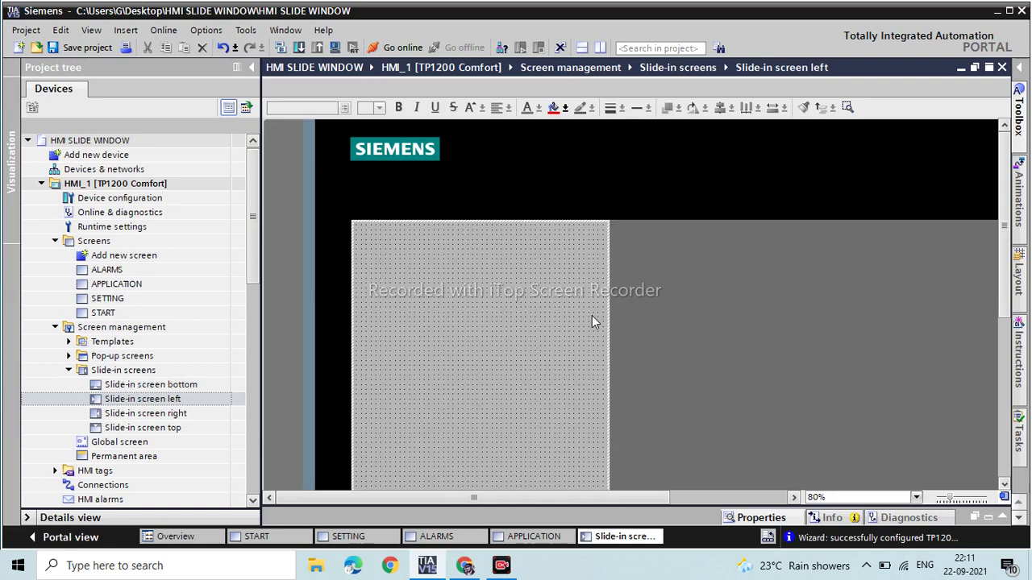
scroll(592, 319, "down", 1)
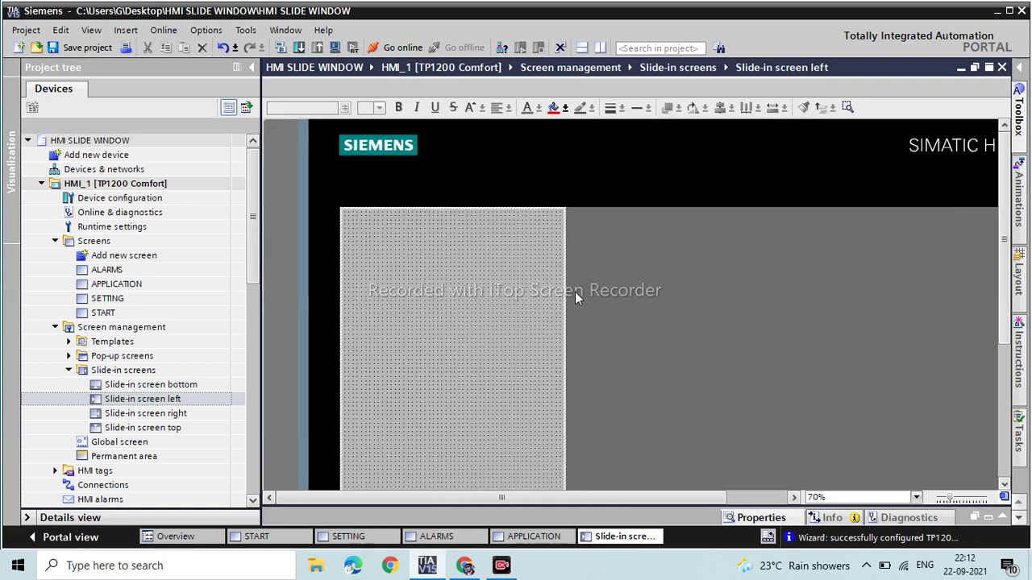
Set the left slide-in screen's layout width to 200
left_click(752, 518)
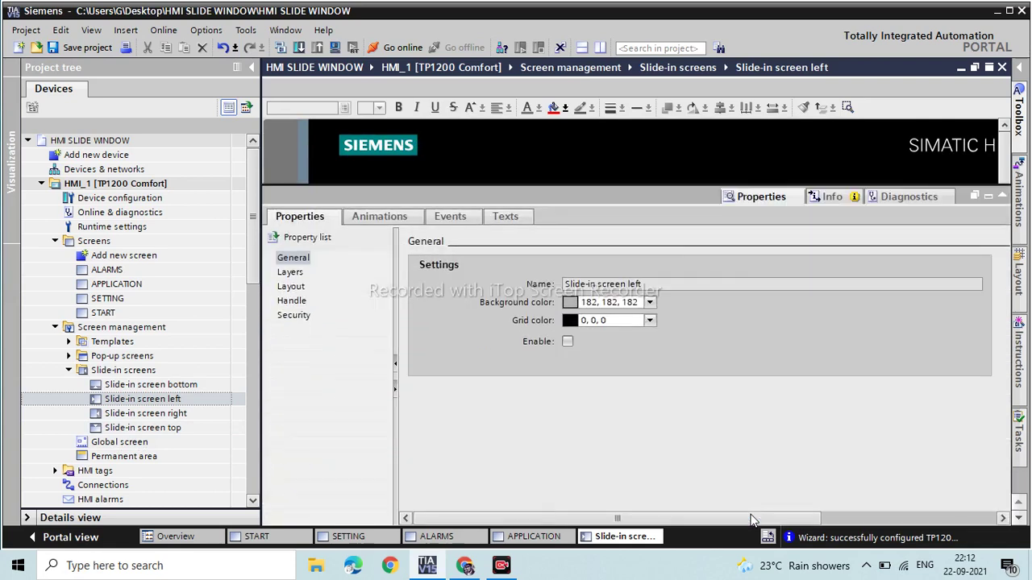
left_click(296, 273)
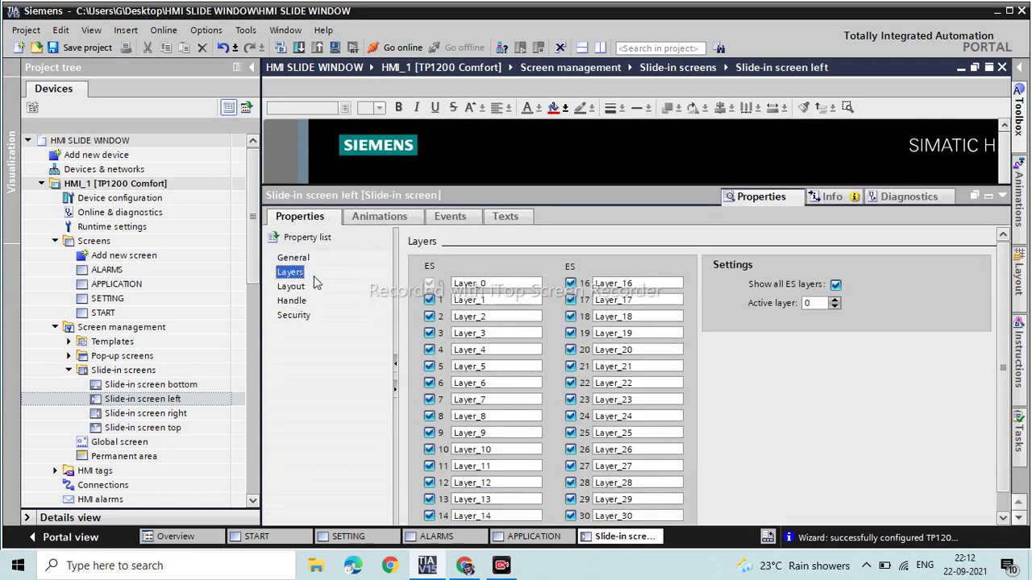
left_click(292, 287)
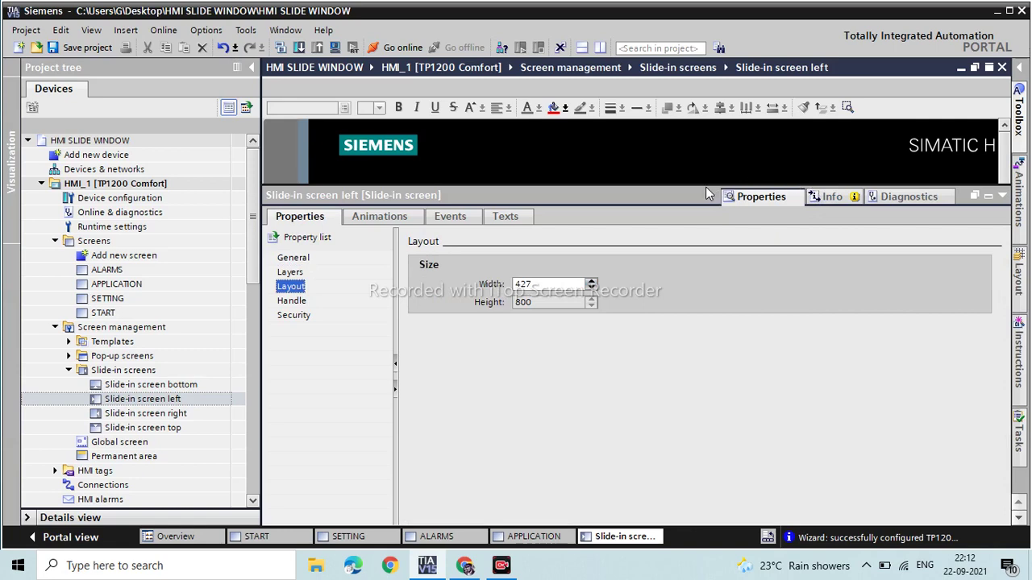
left_click_drag(690, 183, 669, 440)
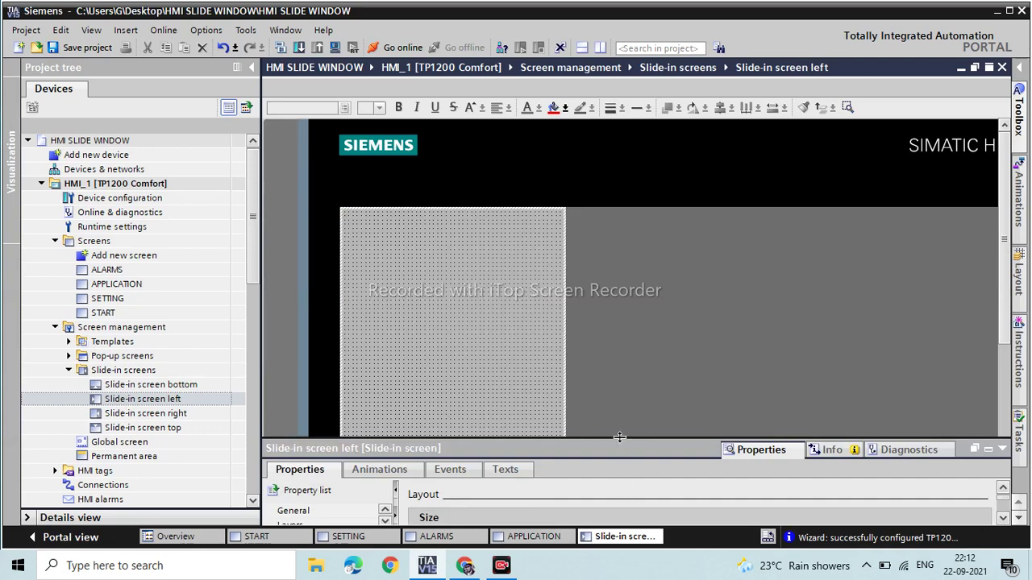
left_click_drag(618, 438, 616, 364)
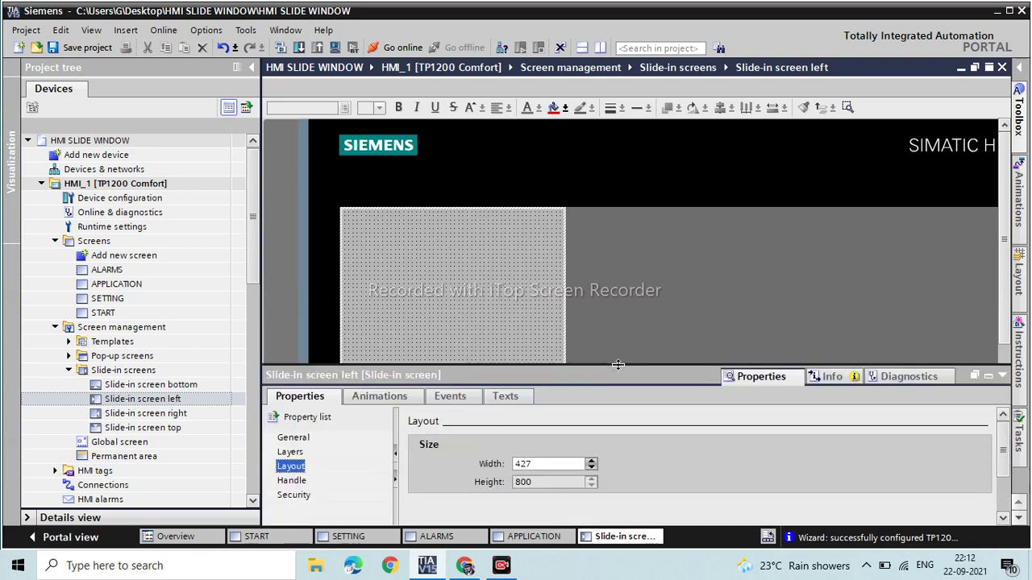
left_click(592, 469)
left_click(592, 469)
left_click(591, 469)
left_click(592, 469)
left_click(591, 469)
left_click(592, 469)
left_click(553, 465)
key("BackSpace")
key("BackSpace")
key("BackSpace")
type("200")
key("Return")
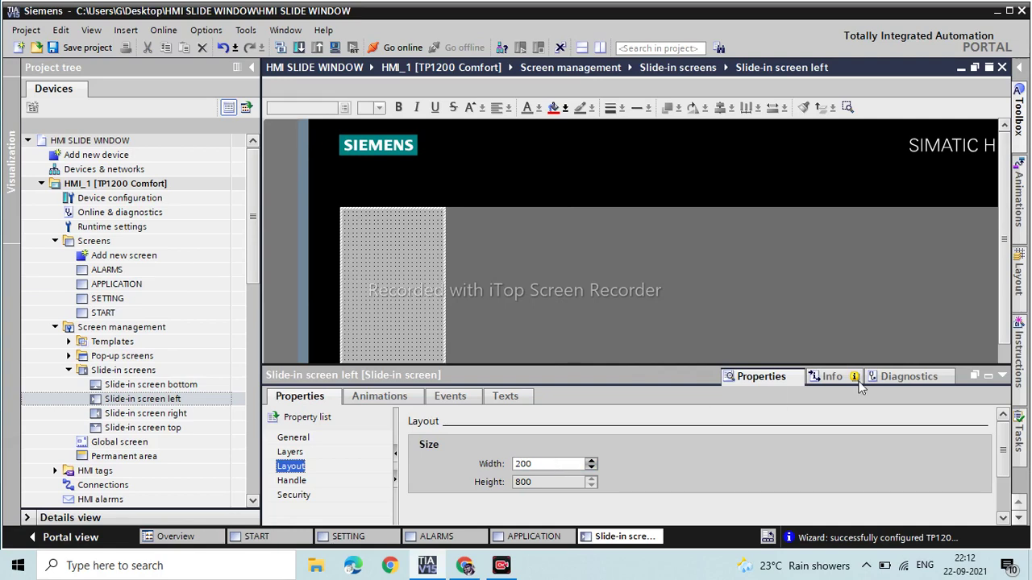
left_click(1000, 378)
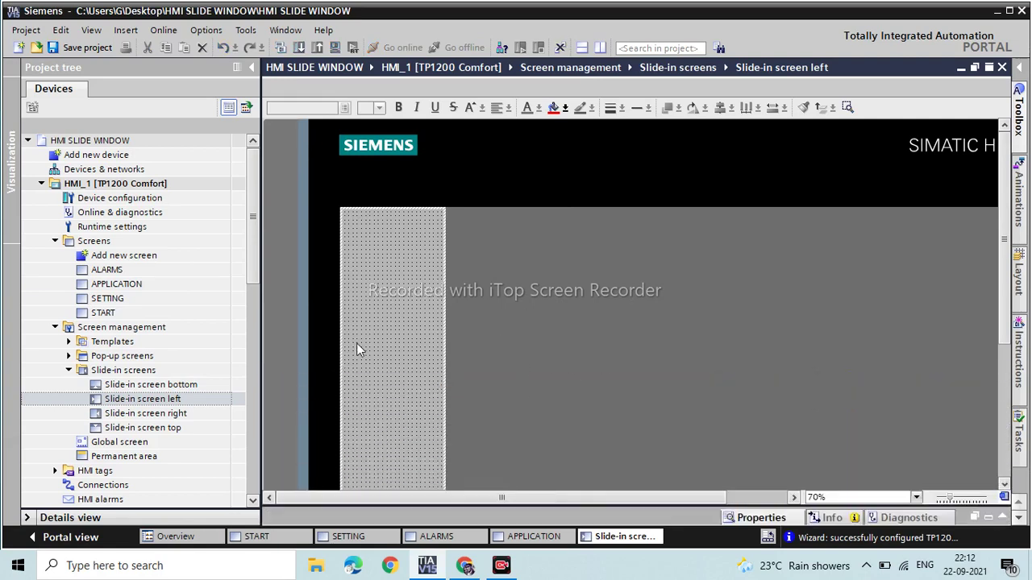
Change the left slide-in screen's background color to light cyan (204, 255, 255)
left_click(749, 522)
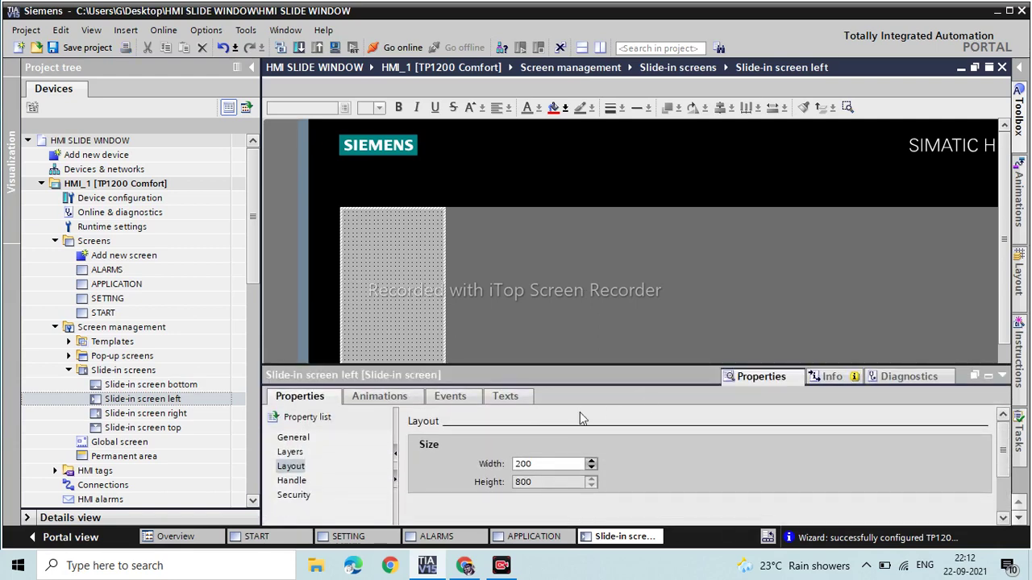
left_click(292, 438)
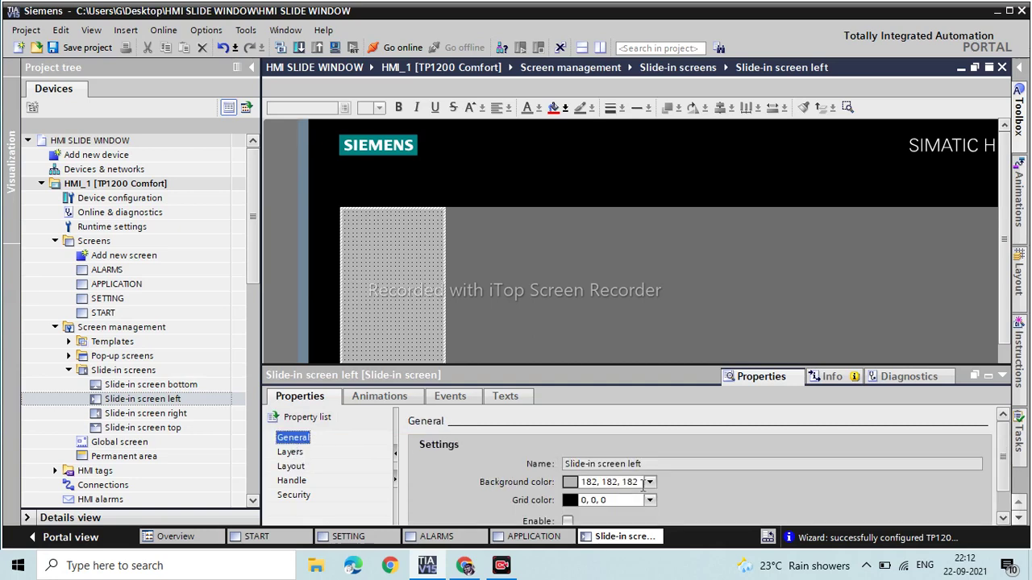
left_click(650, 482)
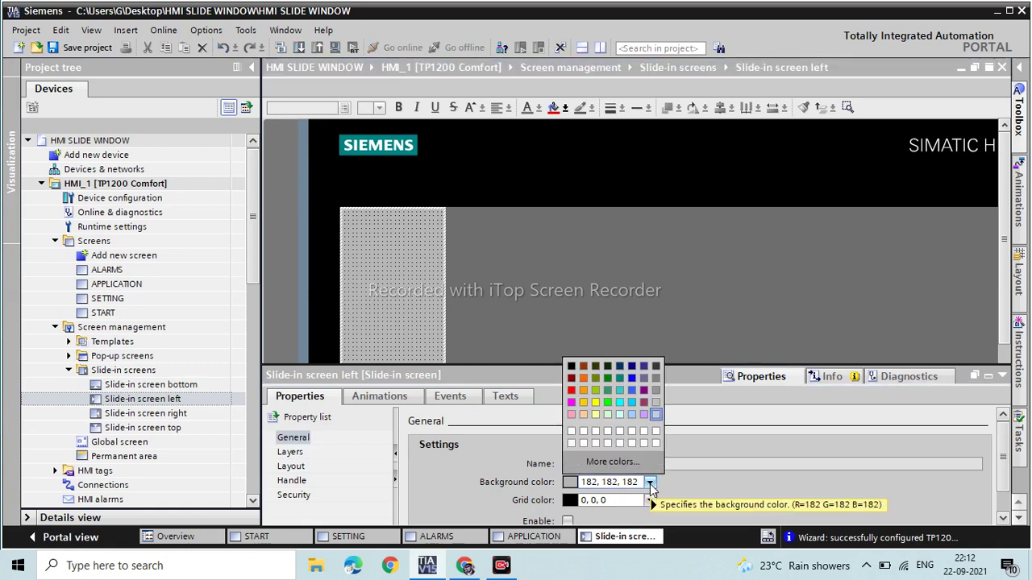
key("Escape")
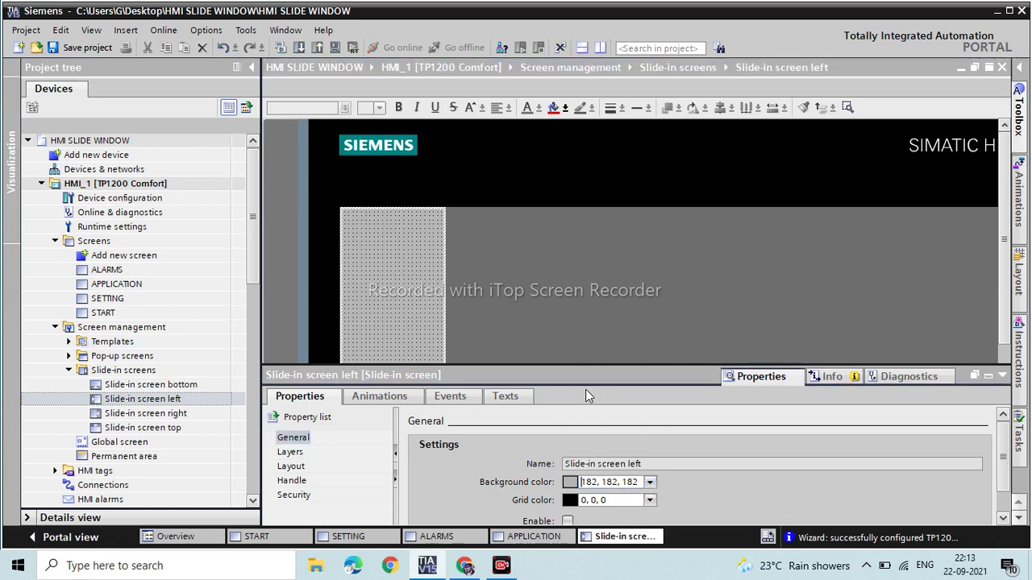
left_click(650, 482)
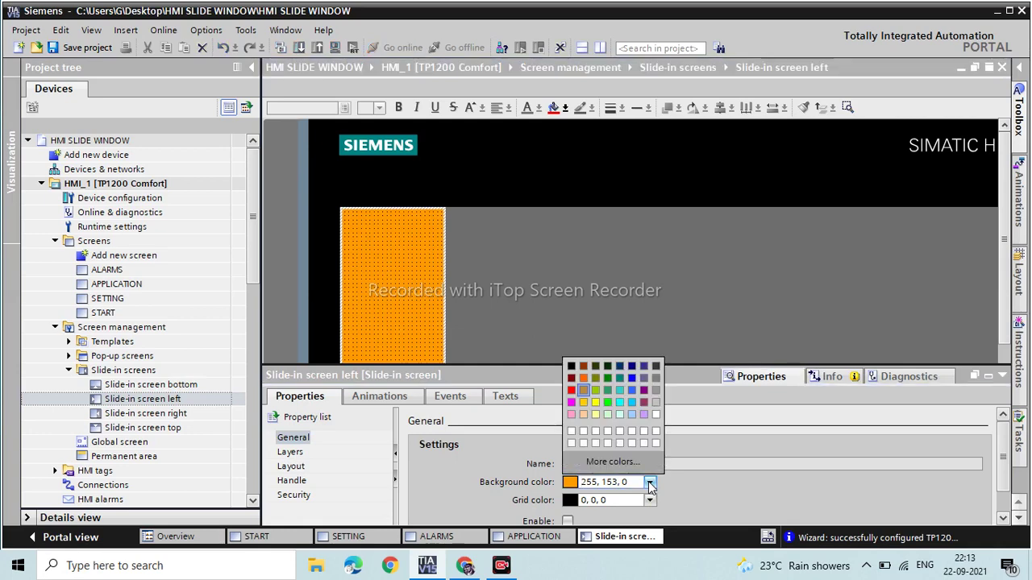
left_click(619, 415)
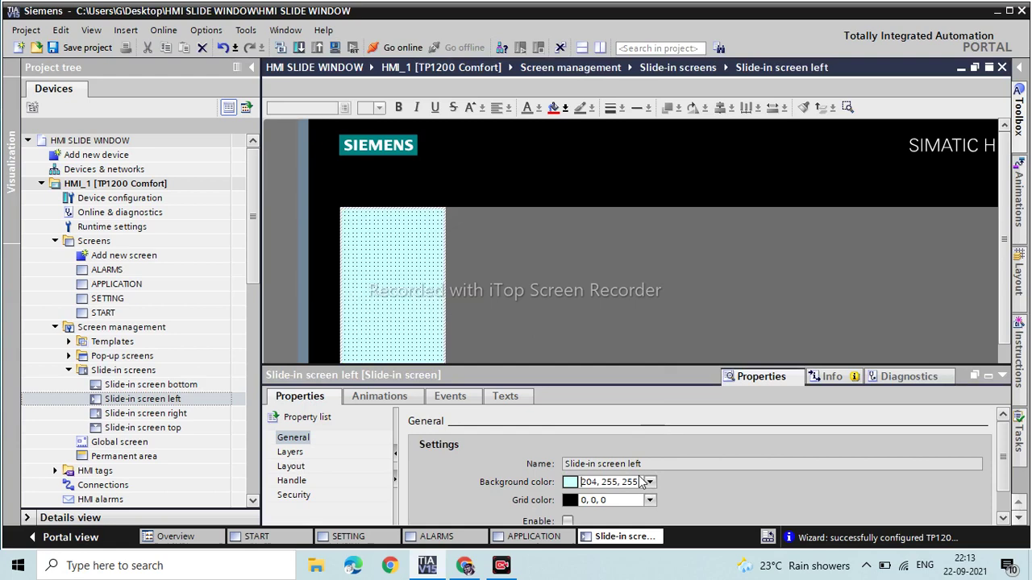
left_click(291, 468)
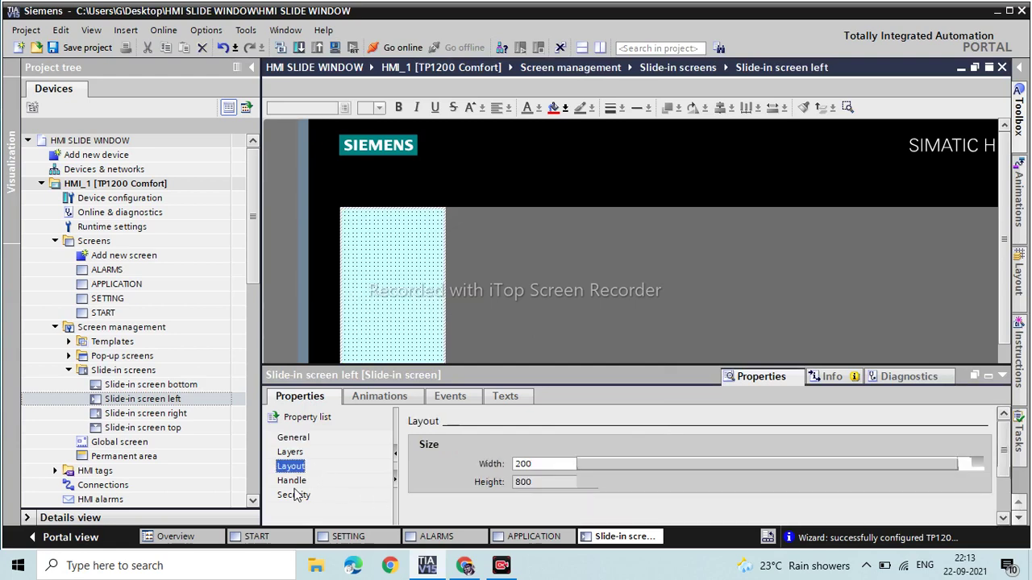
left_click(294, 494)
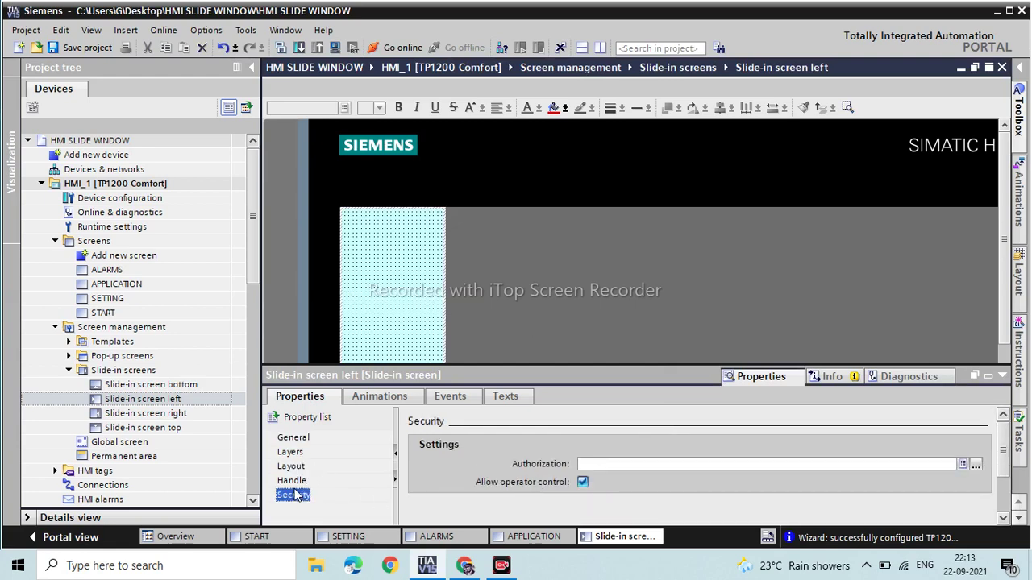
left_click(997, 376)
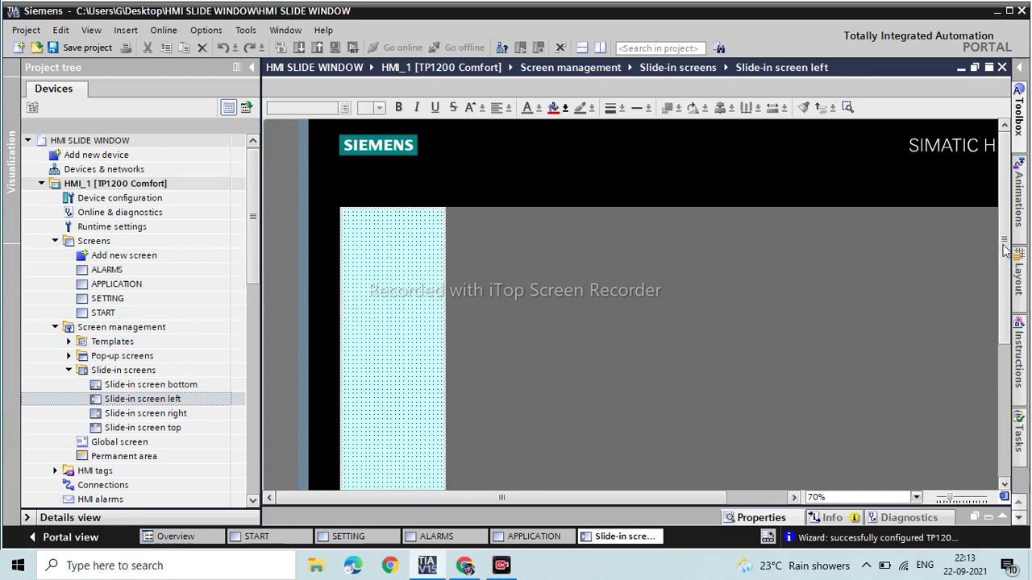
Place a Button element in the upper part of the left slide-in screen
mouse_move(1001, 250)
left_mouse_down()
mouse_move(994, 347)
mouse_move(992, 259)
left_mouse_up()
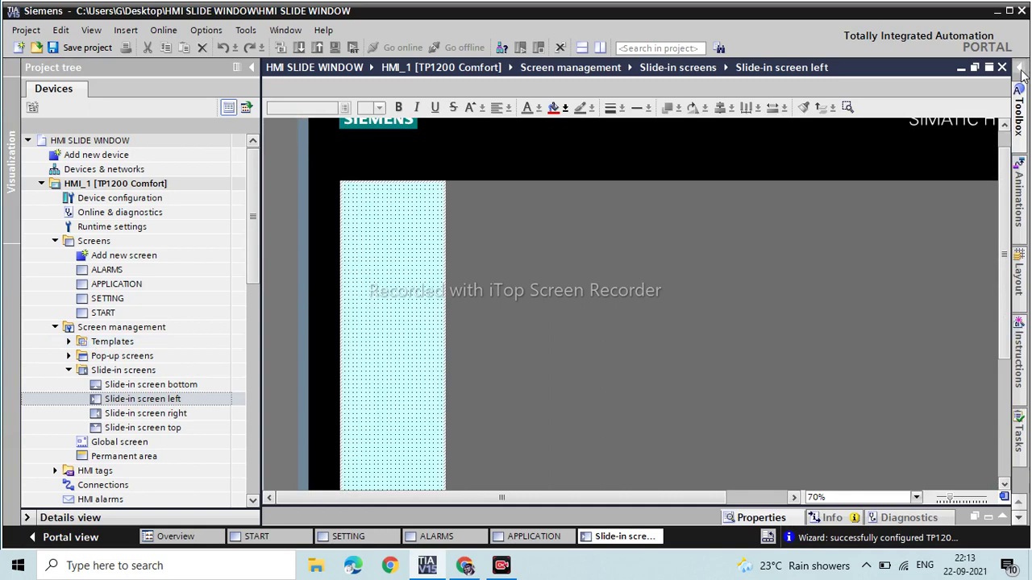
left_click(1018, 95)
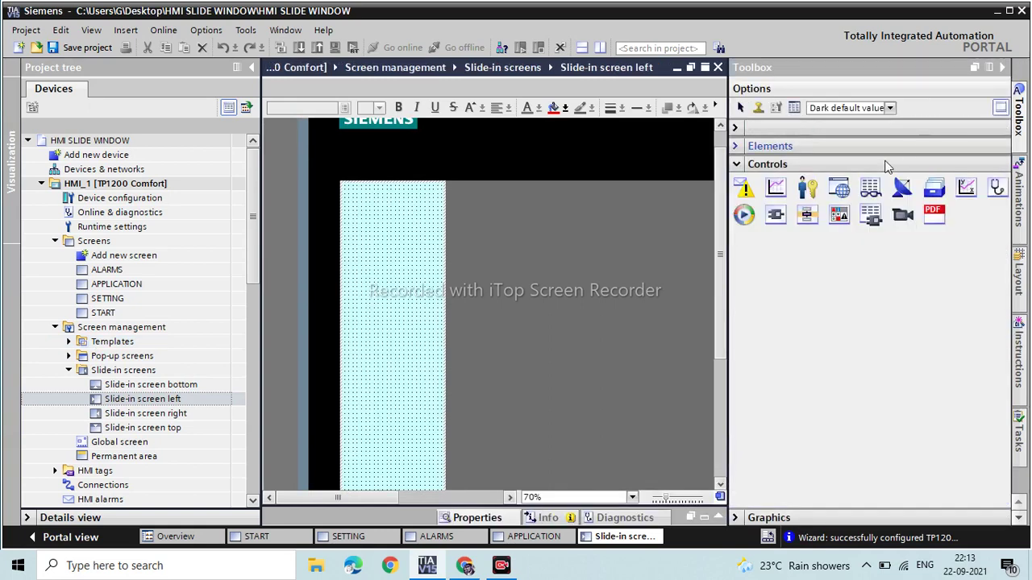
left_click(738, 131)
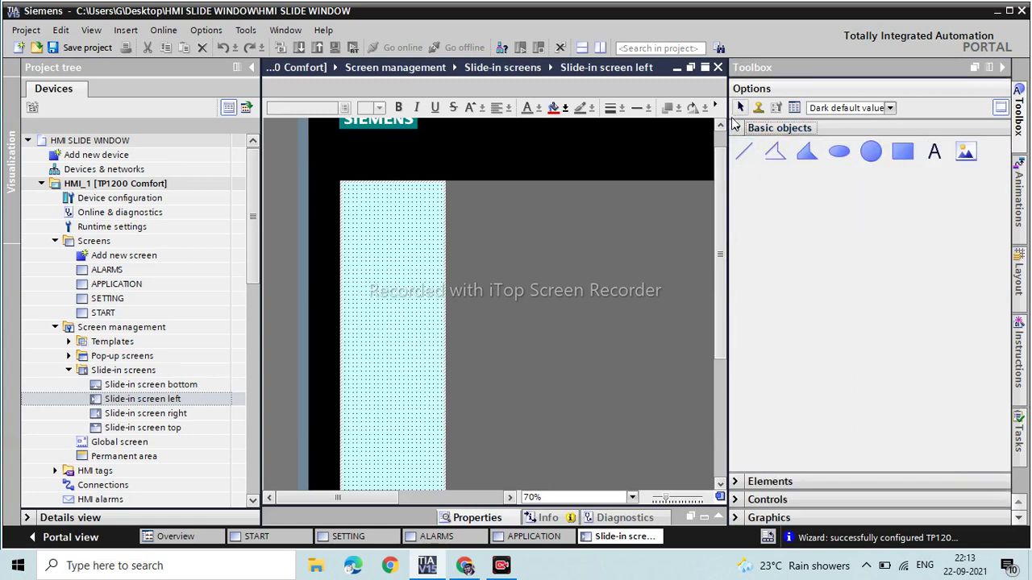
left_click(736, 127)
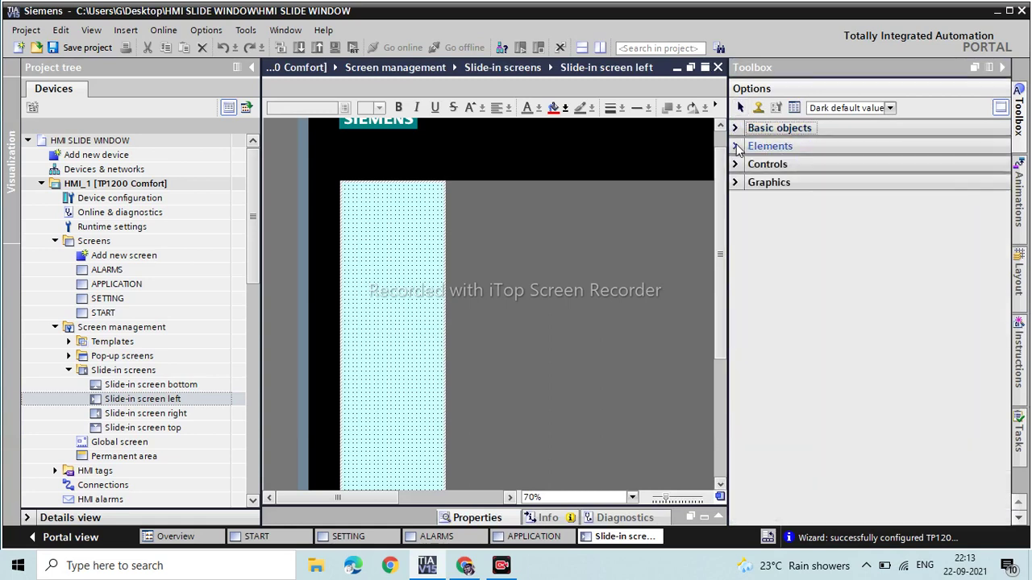
left_click(736, 146)
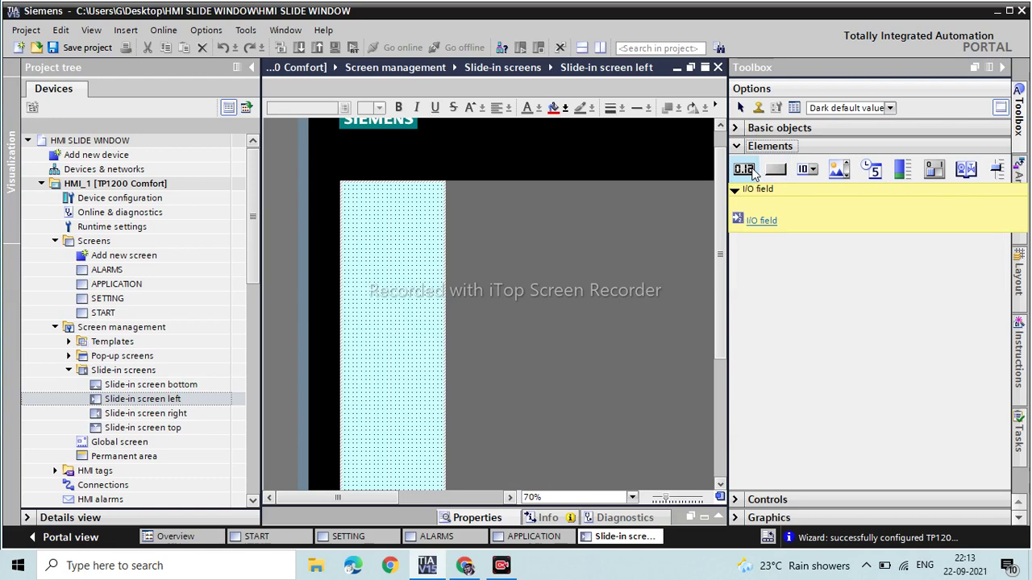
left_click(781, 174)
left_click_drag(781, 175, 390, 258)
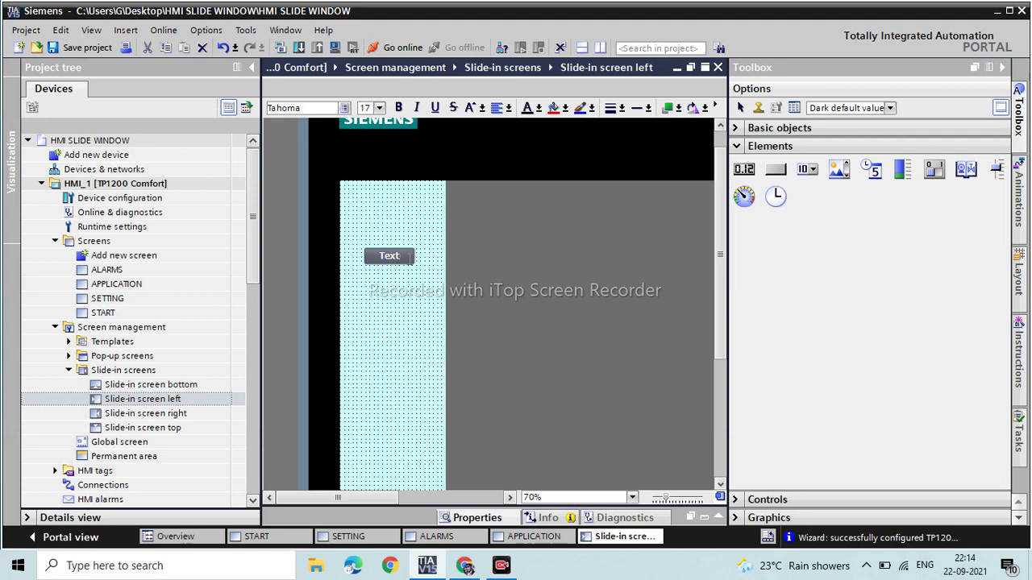
Label the new button on the left slide-in screen START
double_click(407, 256)
type("START")
left_click(1001, 67)
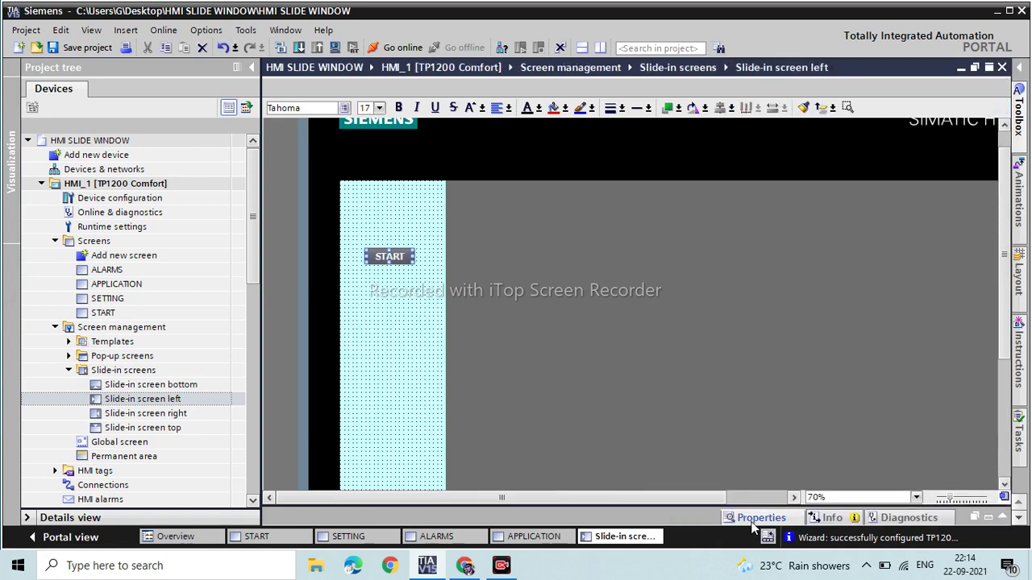
Set the START button's background fill pattern to Solid
left_click(752, 520)
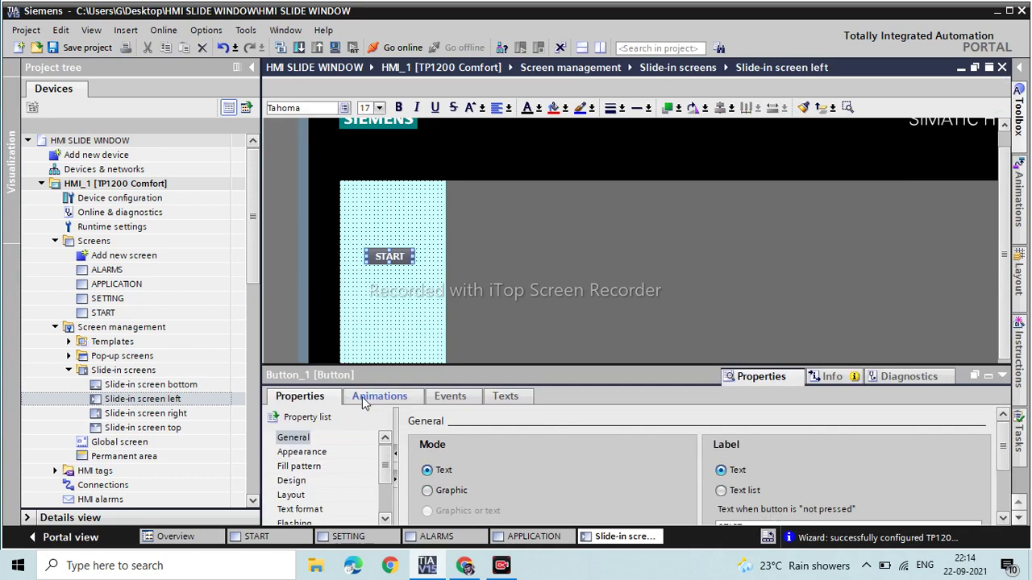
left_click(365, 400)
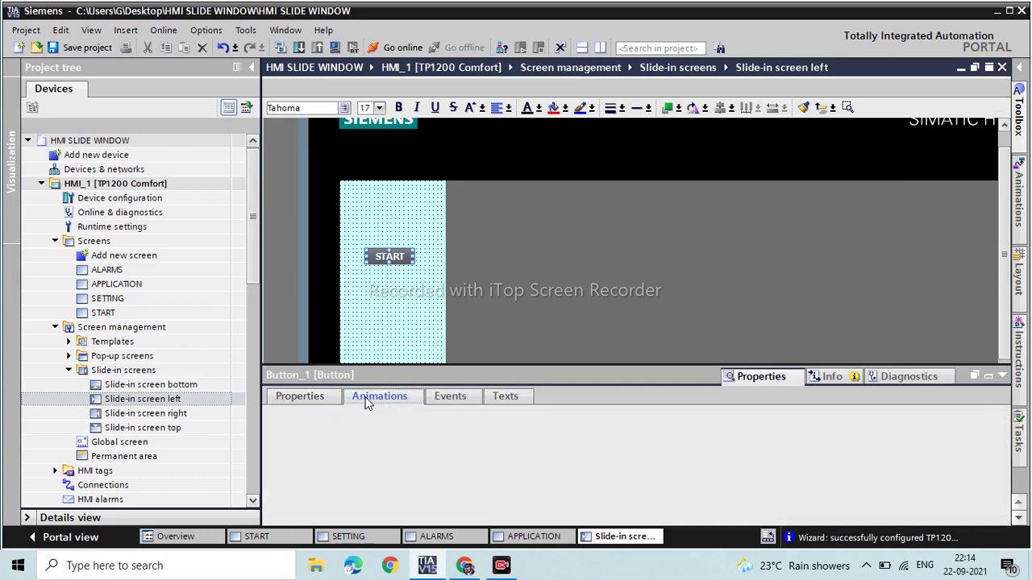
left_click(300, 400)
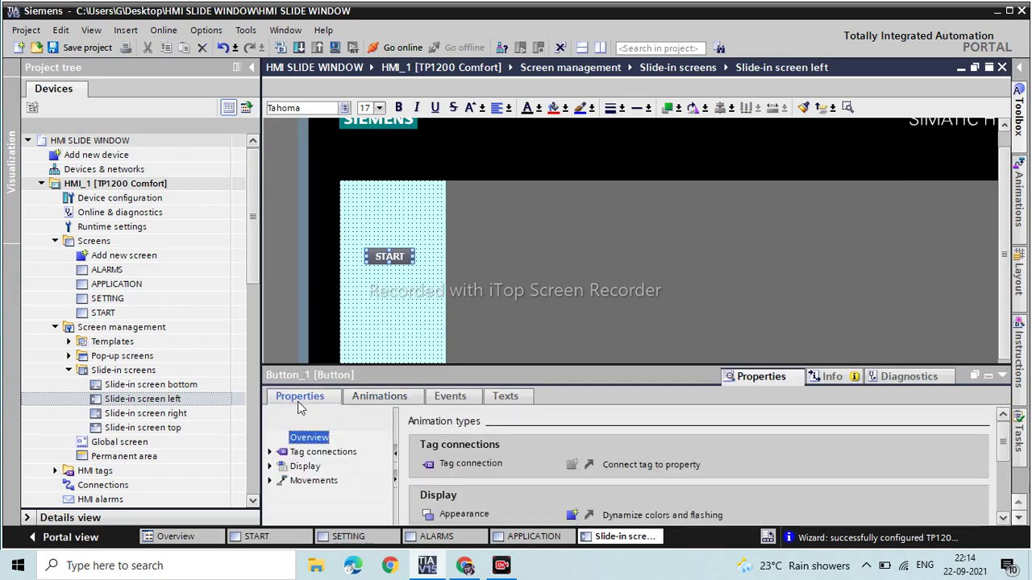
left_click(307, 469)
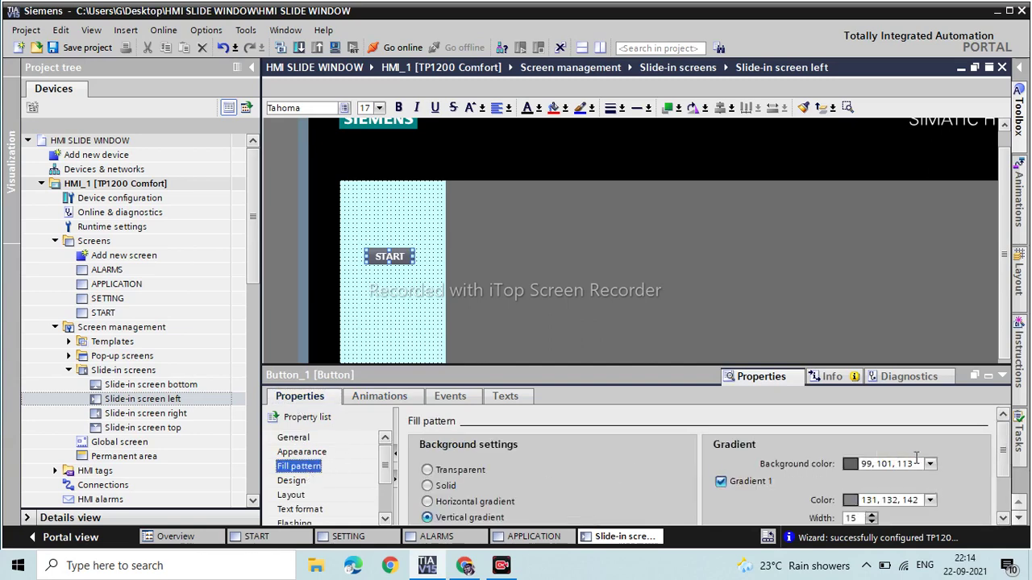
left_click(287, 453)
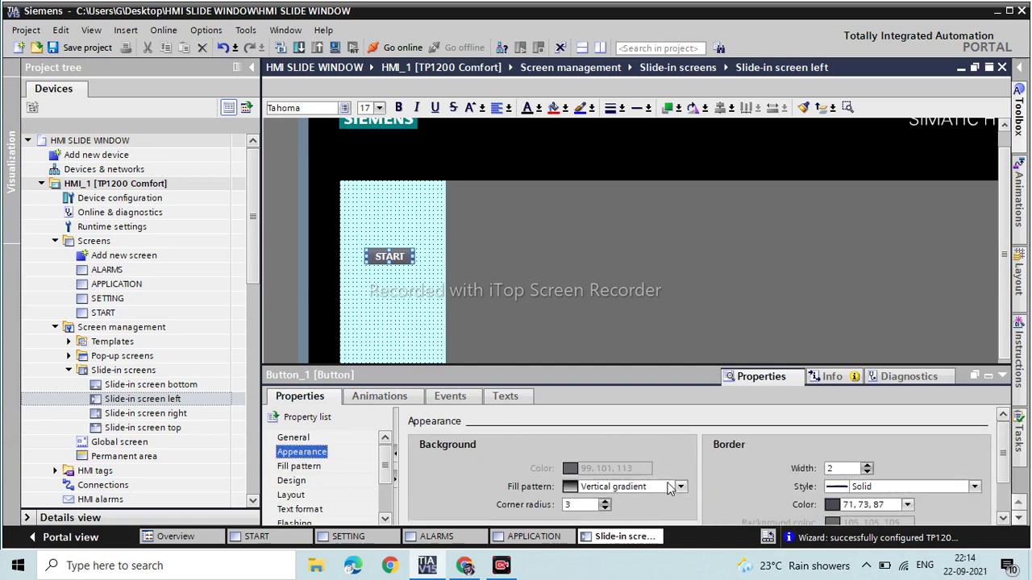
left_click(680, 489)
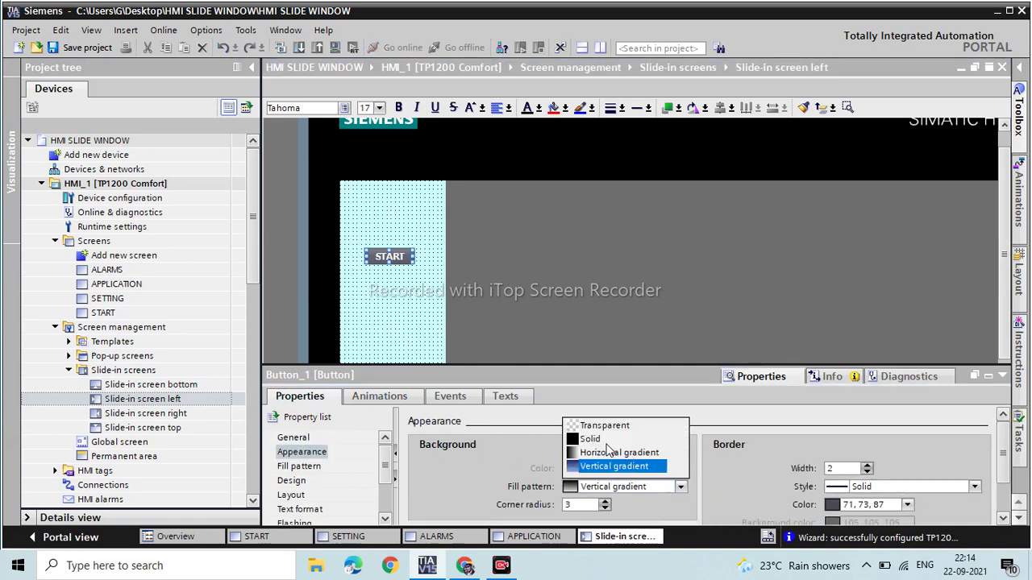
left_click(601, 442)
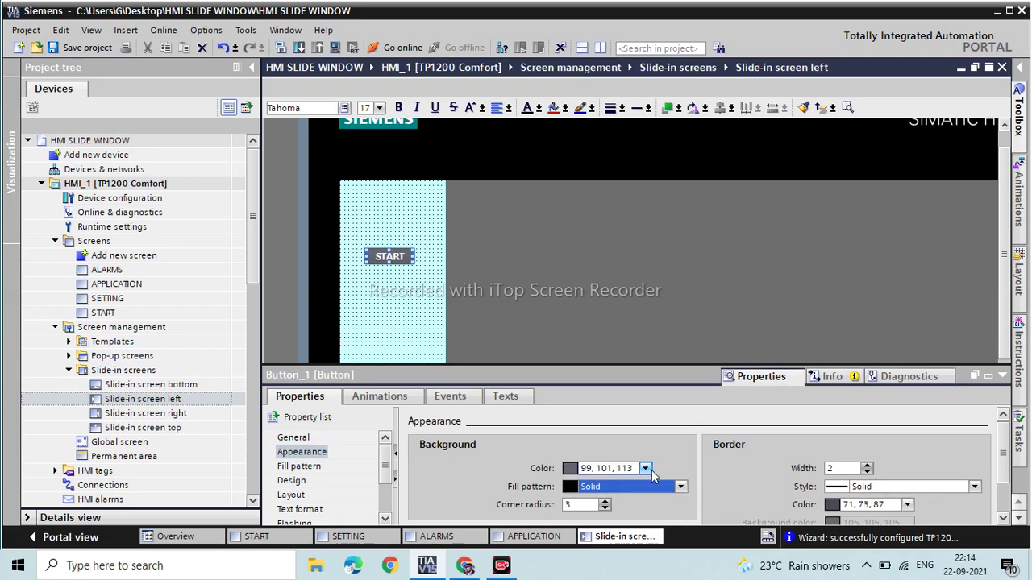
Try lime green (153, 204, 0) and bright blue (0, 204, 255) as the START button's background color
left_click(645, 469)
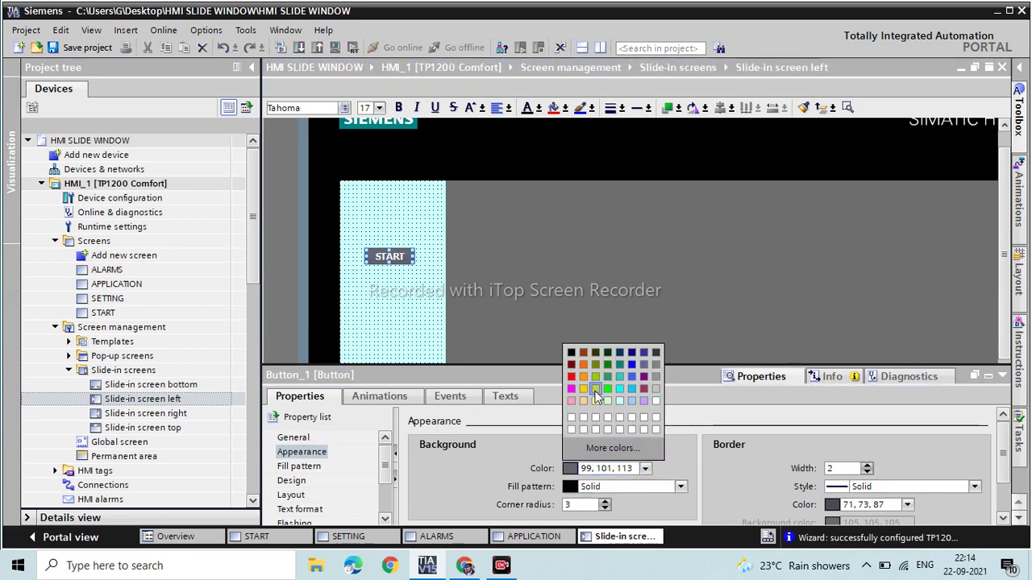
key("Escape")
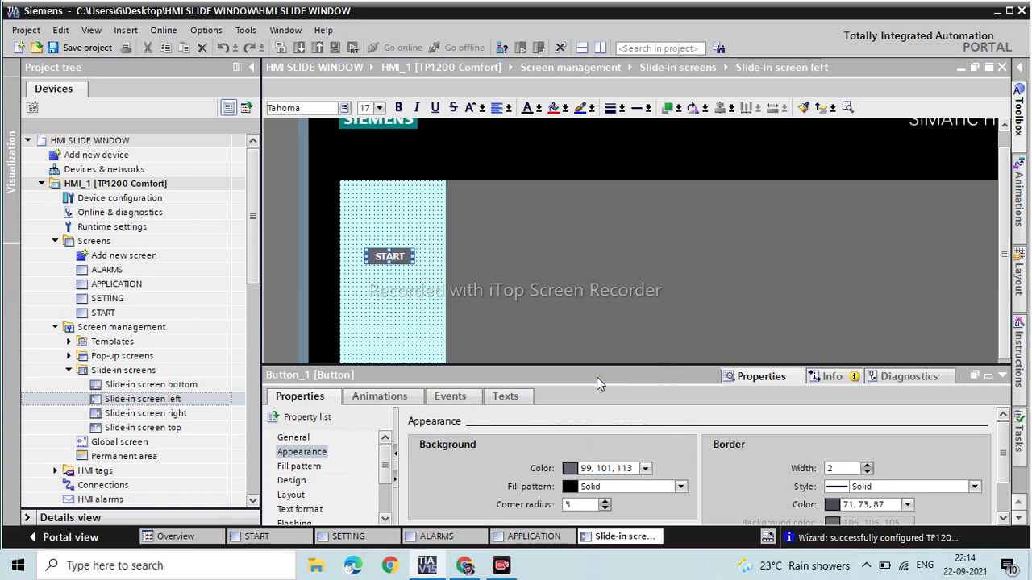
left_click(647, 469)
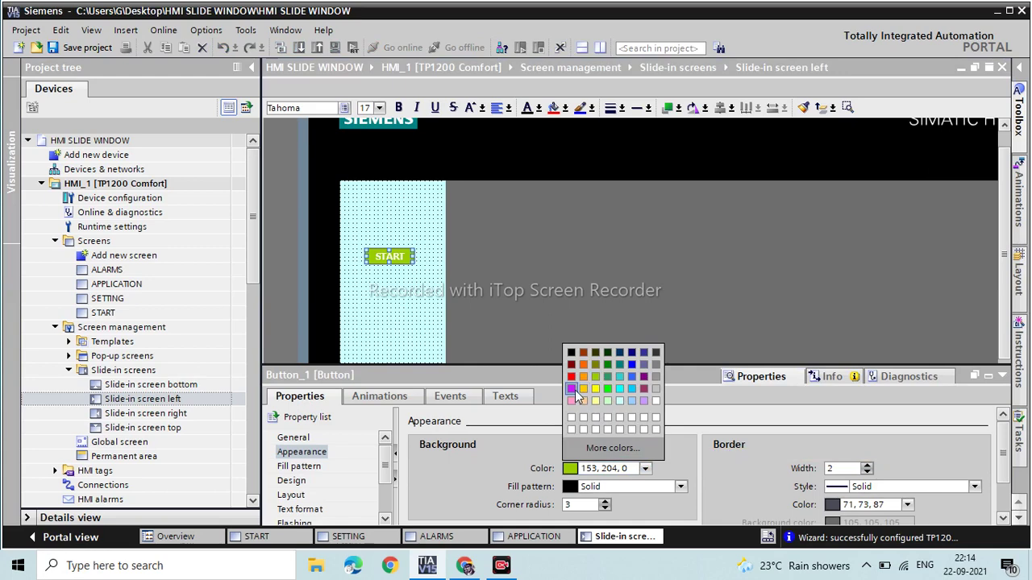
left_click(629, 390)
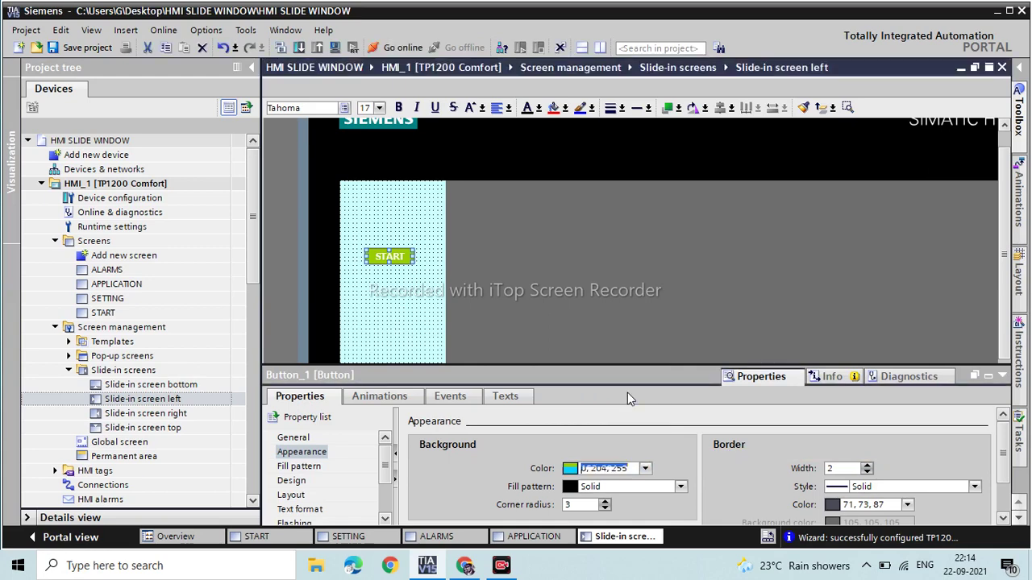
Set the START button's background color to red (255, 0, 0)
left_click(645, 468)
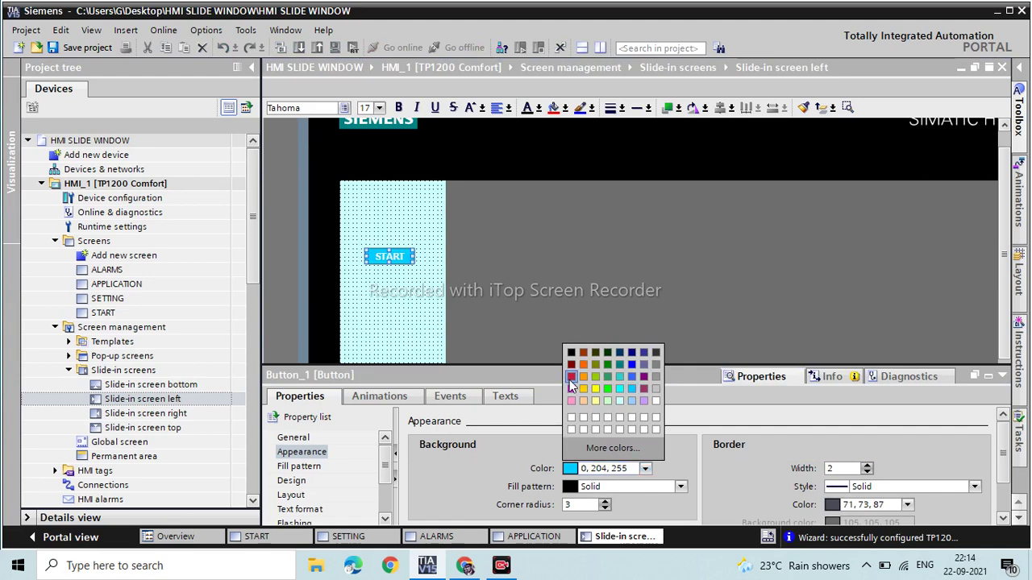
left_click(570, 379)
type("255, 0, 0")
key("Return")
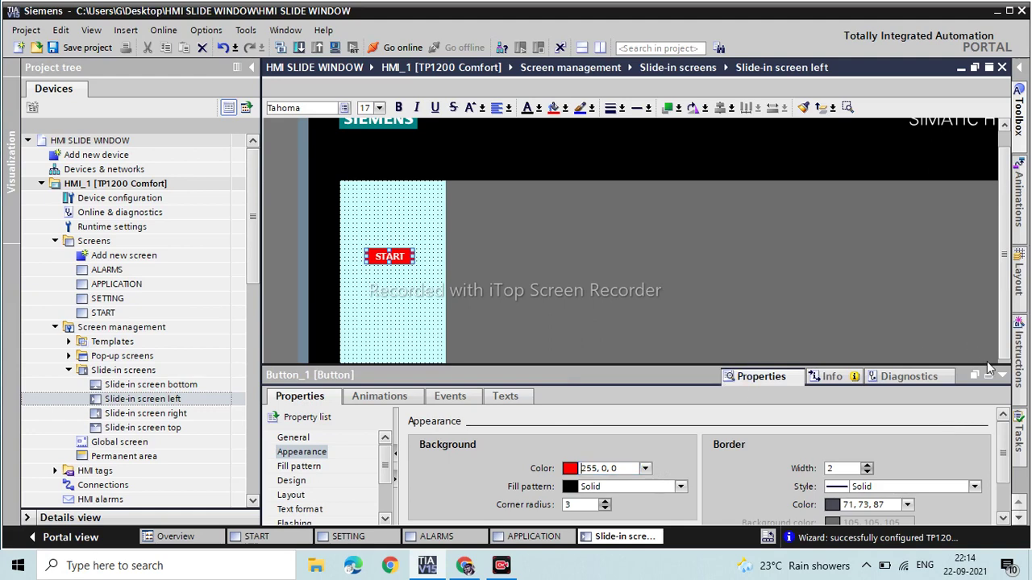
Change the START button's text color to black
left_click(305, 472)
left_click(304, 469)
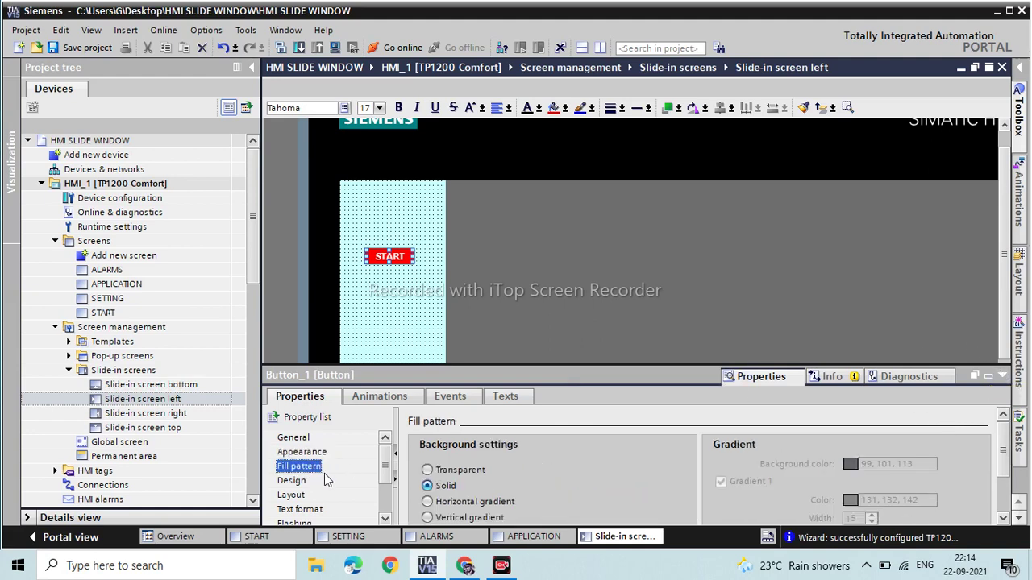
left_click(300, 511)
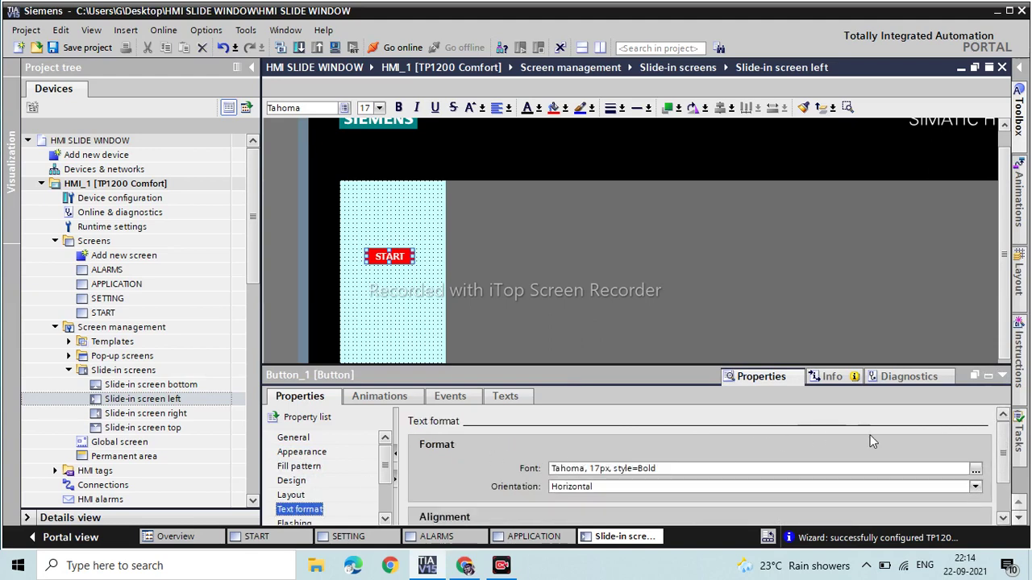
mouse_move(1002, 460)
left_mouse_down()
mouse_move(1006, 489)
mouse_move(1003, 456)
left_mouse_up()
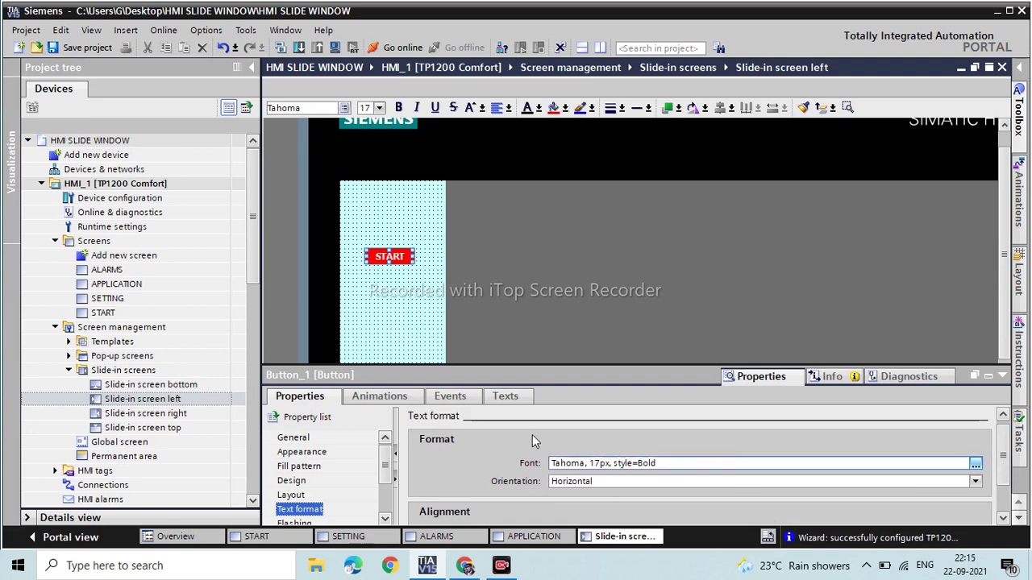
left_click(292, 495)
left_click(293, 482)
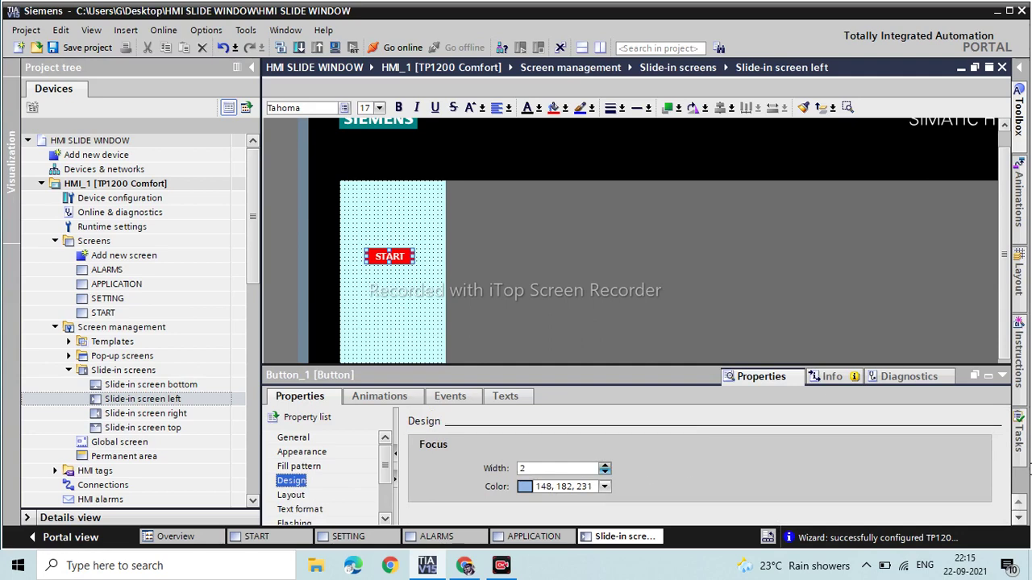
left_click(307, 467)
left_click(294, 453)
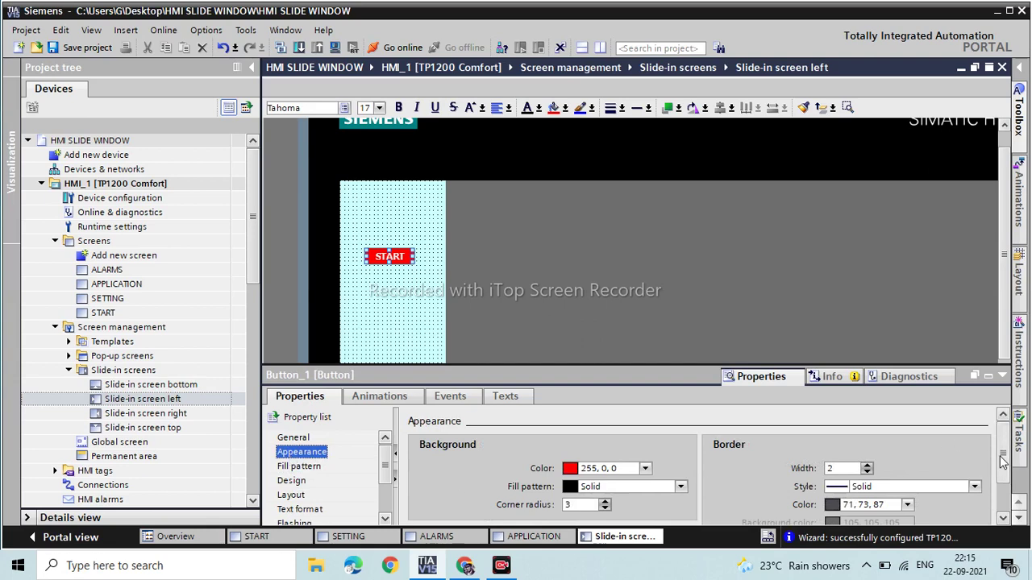
scroll(1001, 460, "down", 2)
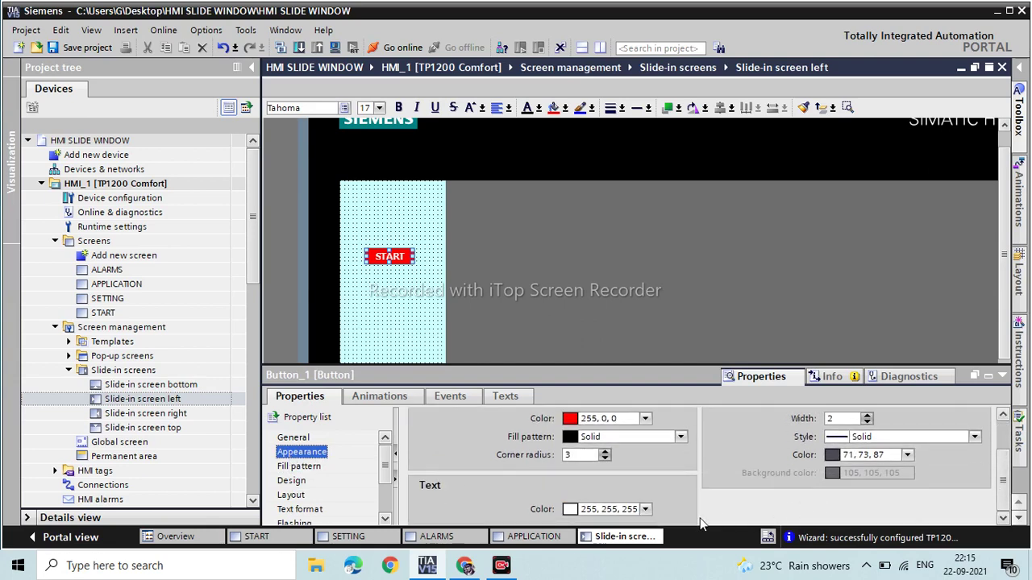
left_click(645, 509)
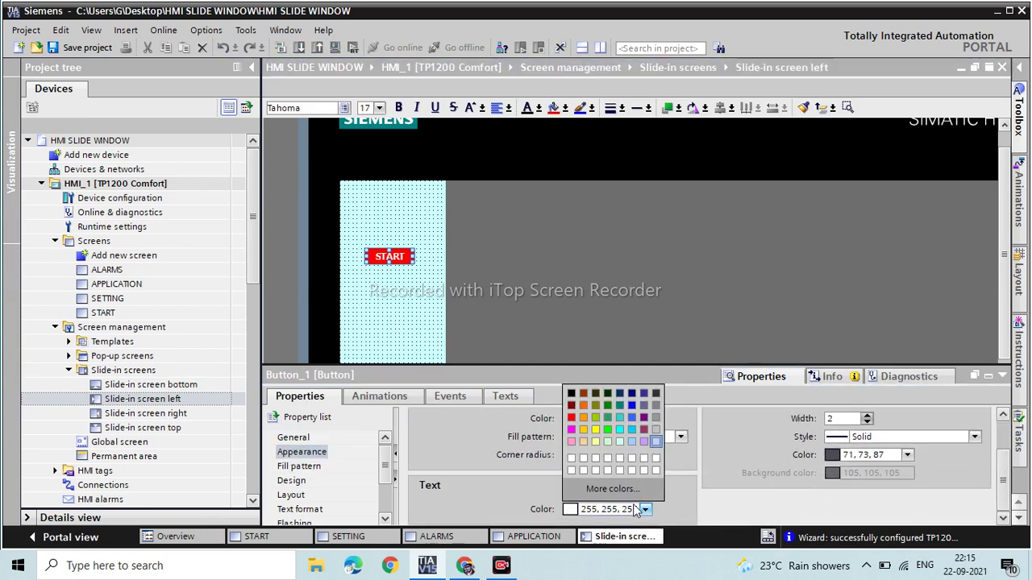
left_click(571, 393)
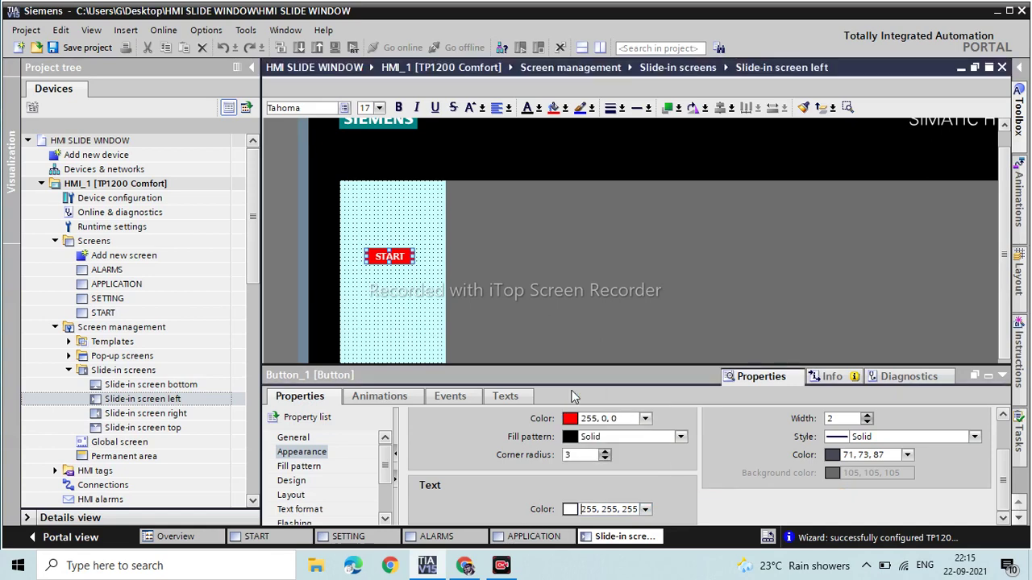
left_click(1002, 376)
Duplicate the START button just below the original and label the copy SETTING
left_click(386, 255)
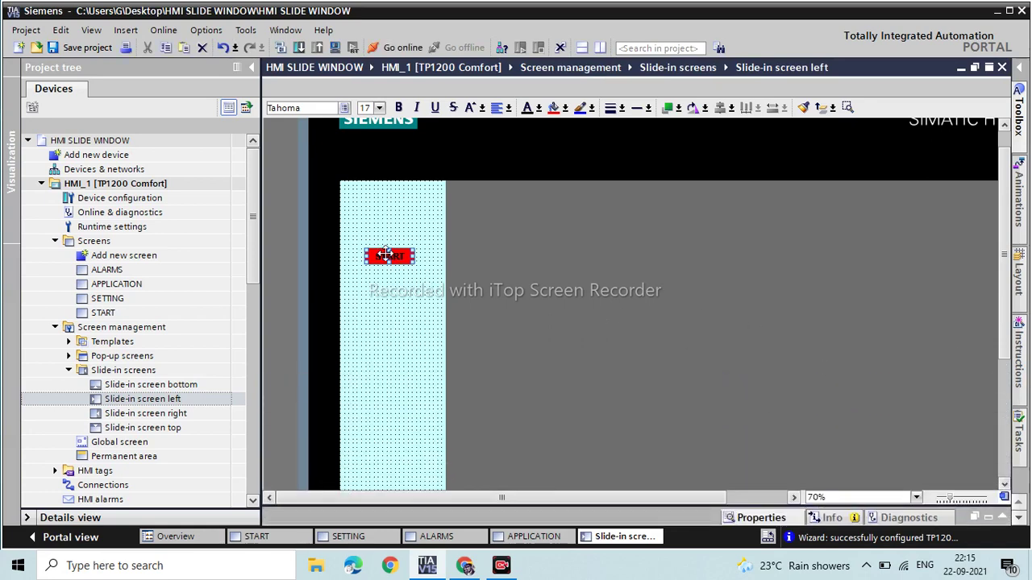
left_click_drag(385, 254, 394, 289)
double_click(395, 288)
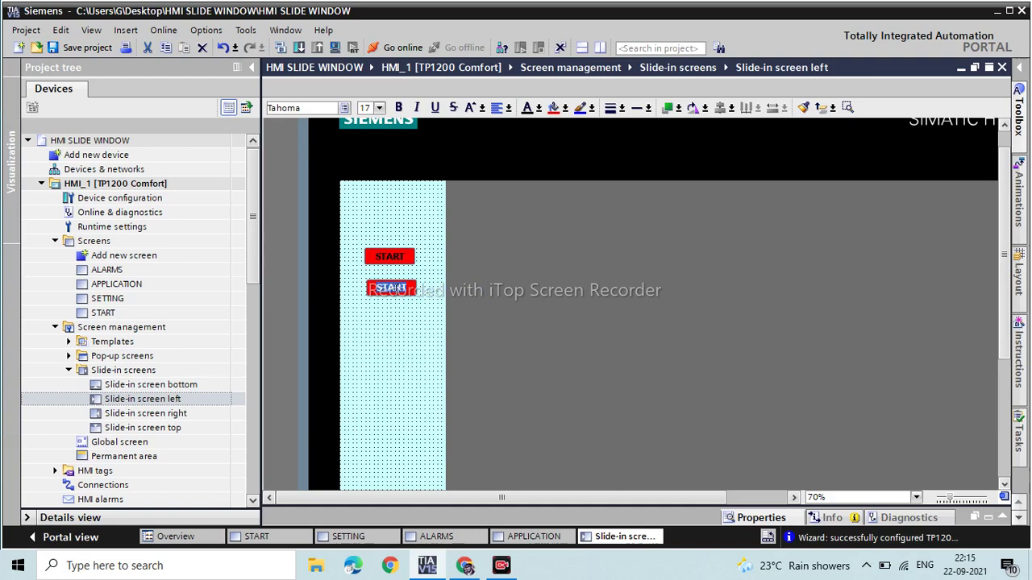
key("Delete")
type("STOP")
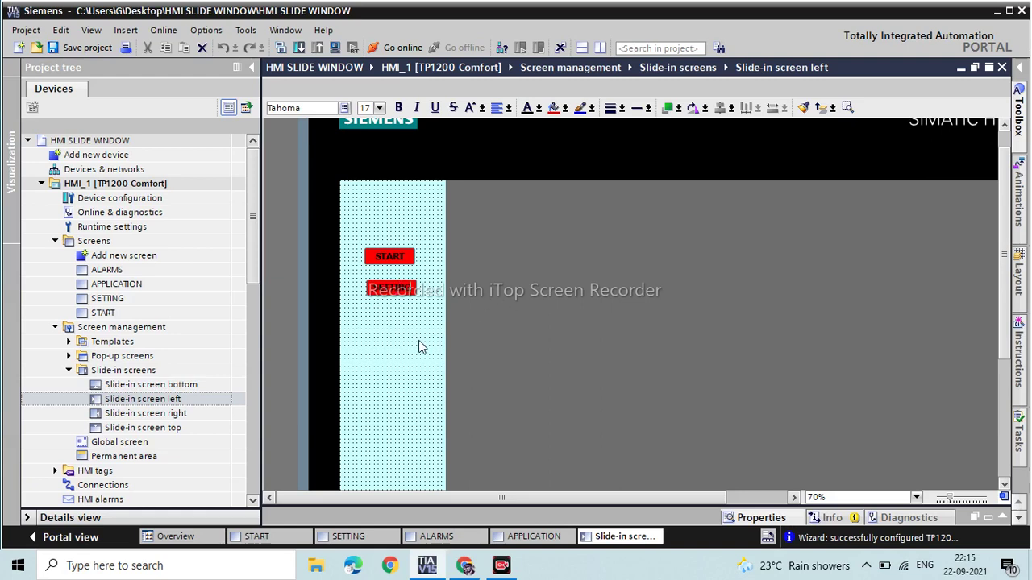
Duplicate the SETTING button below itself and label the copy ALARMS
left_click(392, 290)
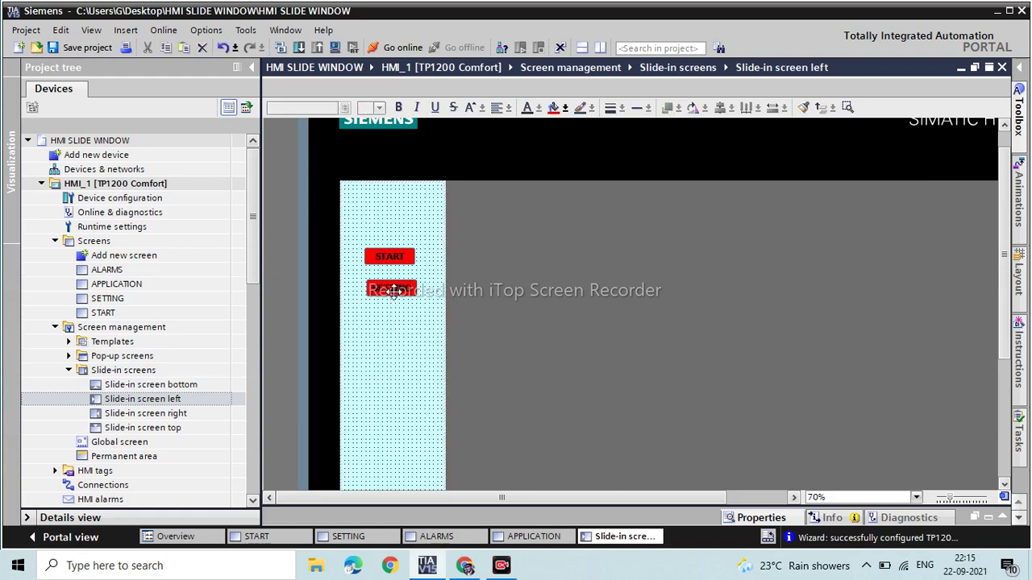
left_click_drag(393, 290, 391, 325)
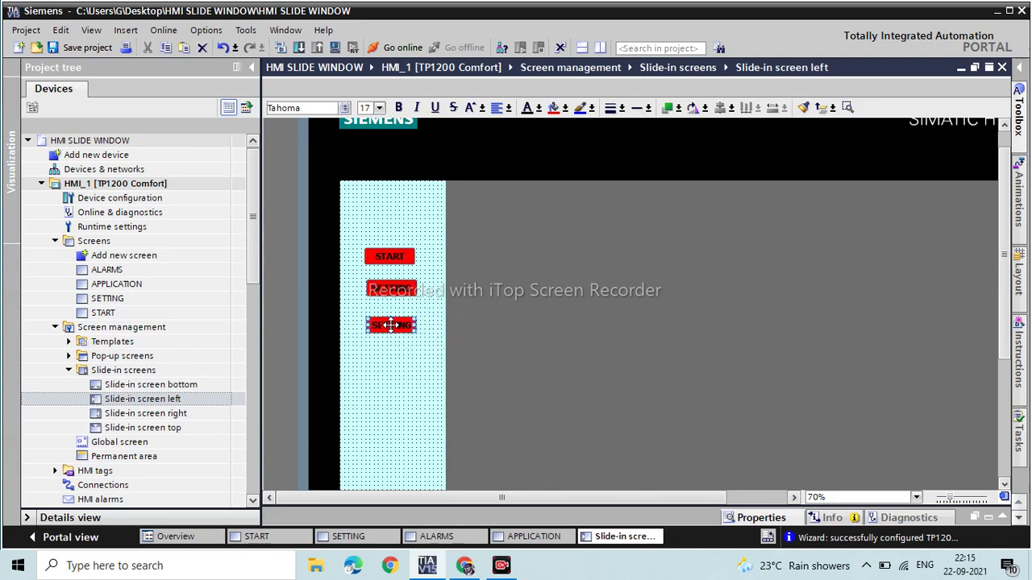
double_click(391, 325)
key("Delete")
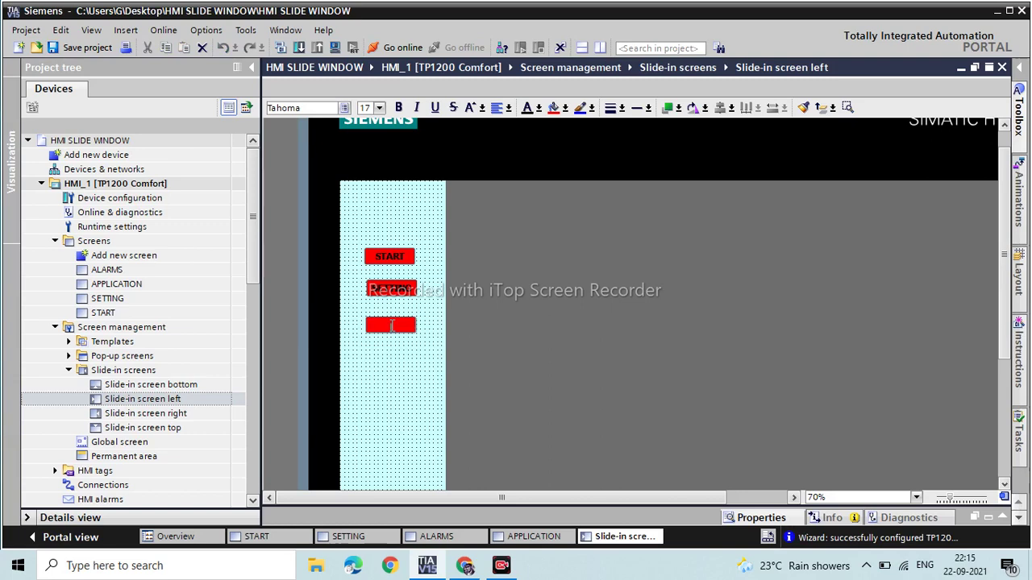
type("ALARMS")
left_click(387, 386)
Duplicate the ALARMS button below itself and label the copy APPLICATION
left_click(391, 323)
left_click_drag(391, 323, 391, 364)
double_click(391, 363)
key("BackSpace")
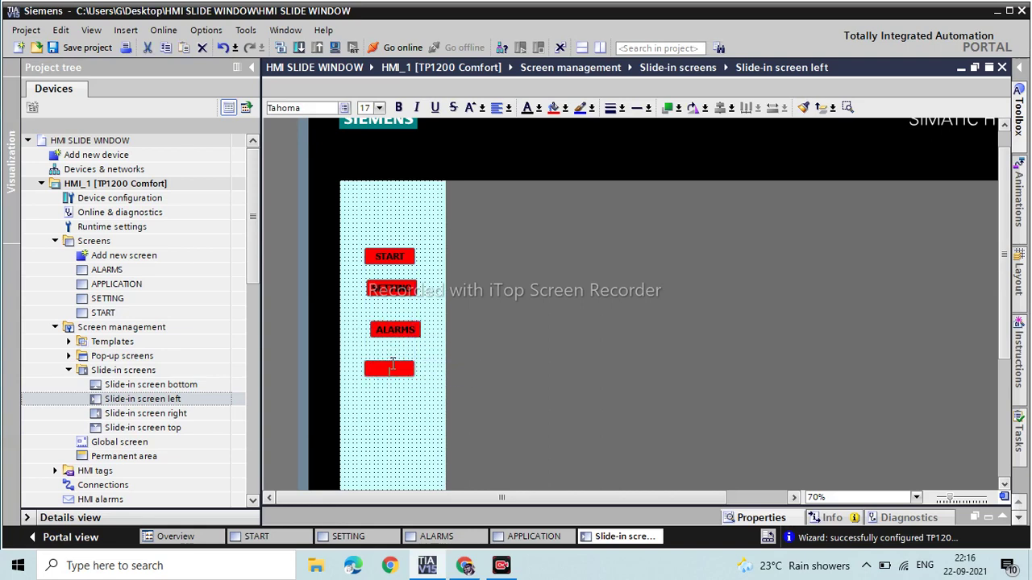
type("APPLICAT")
type("ION")
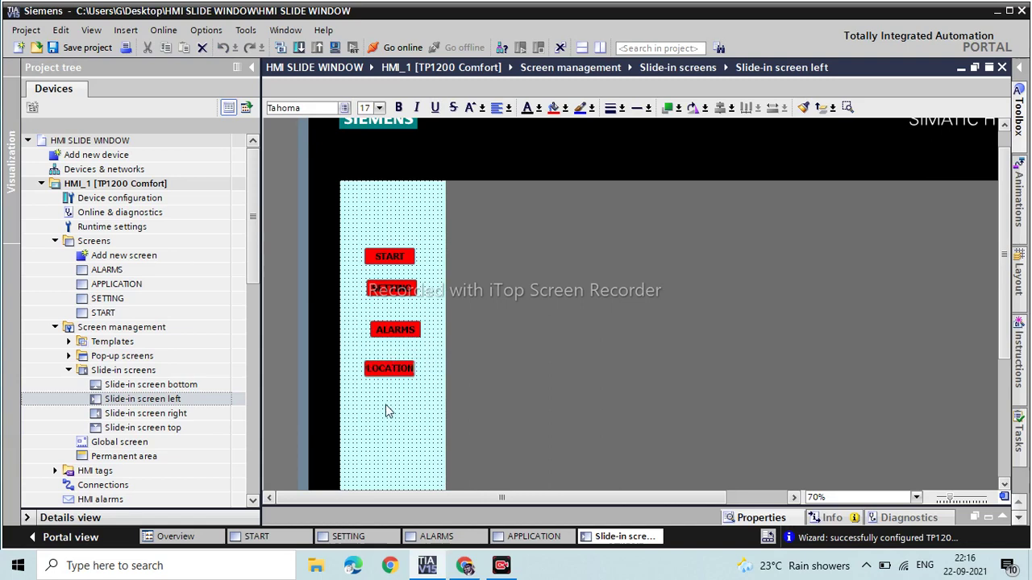
Widen the lowest button to fit its text and correct the spelling of its label to APPLICATION
left_click(373, 369)
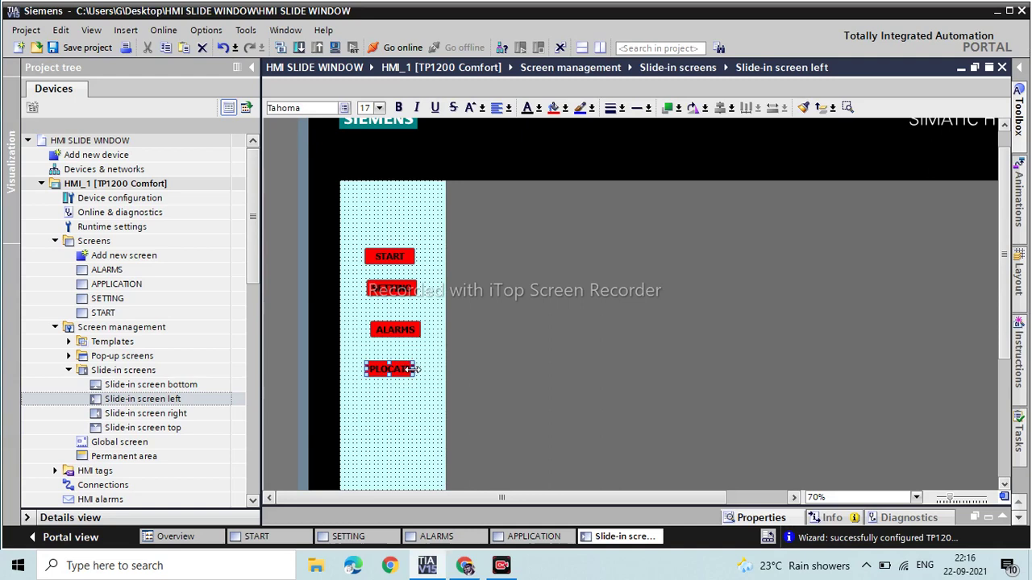
left_click_drag(413, 369, 433, 369)
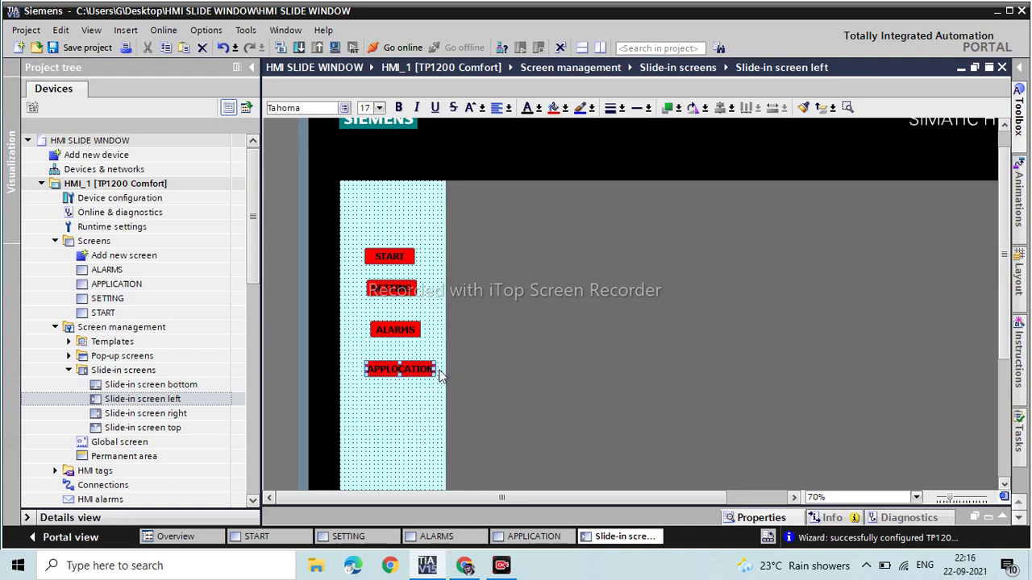
left_click(394, 367)
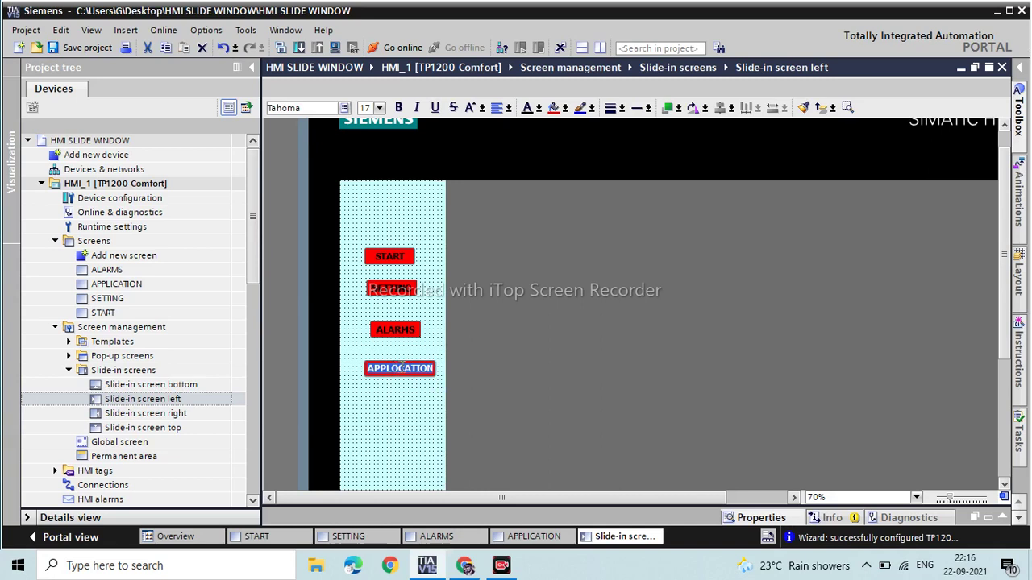
left_click(399, 368)
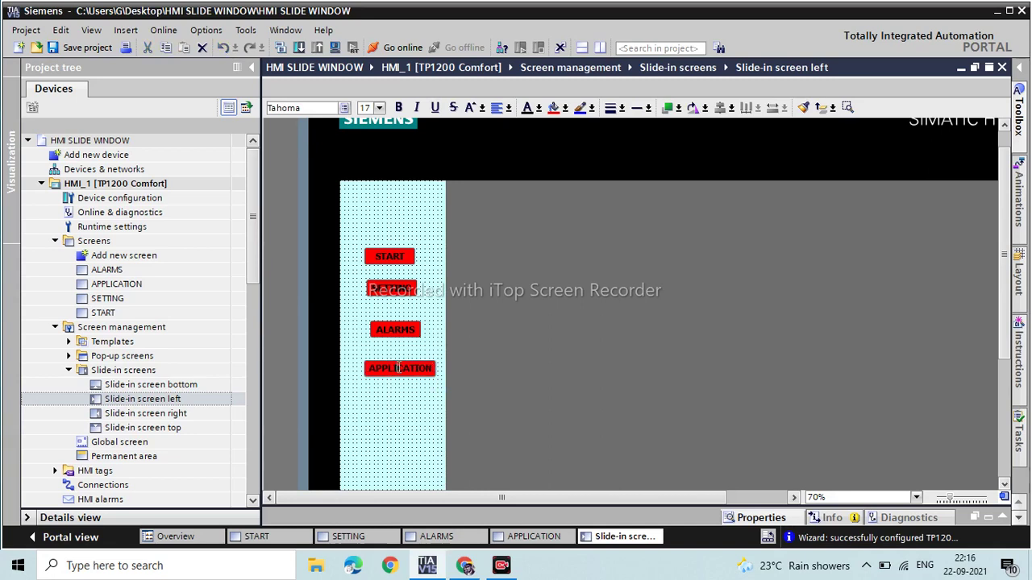
Select all four buttons and centre them horizontally on one vertical line, using the SETTING button as the alignment reference
left_click(391, 328)
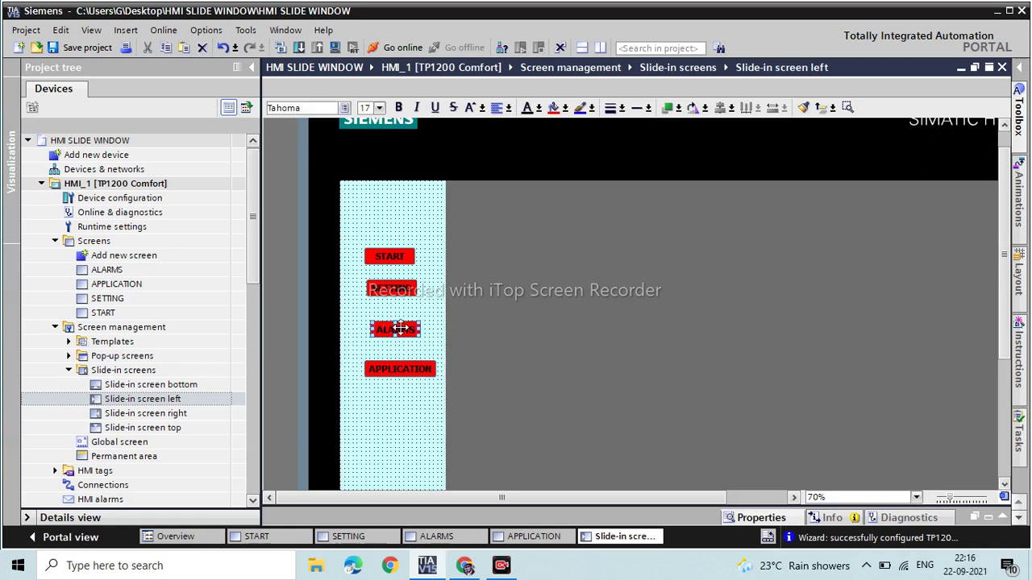
left_click(397, 368, "ctrl")
left_click(398, 368, "ctrl")
left_click(407, 295, "ctrl")
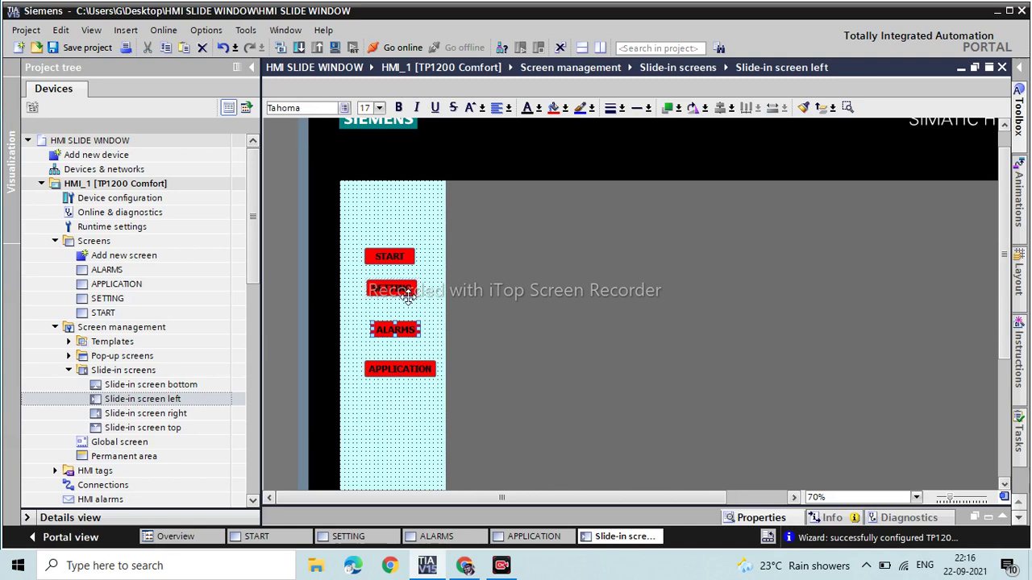
left_click(395, 256, "ctrl")
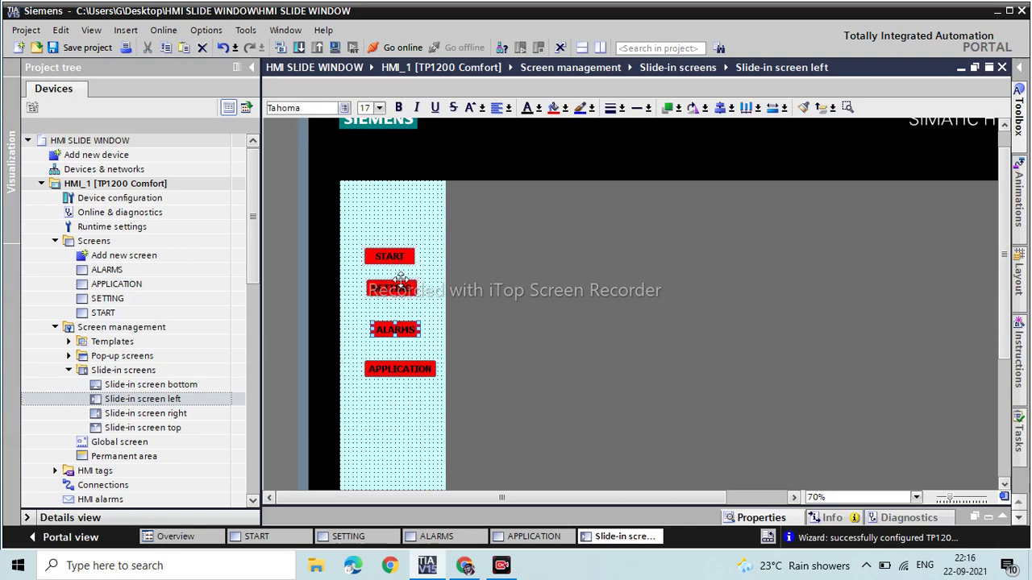
left_click(390, 372)
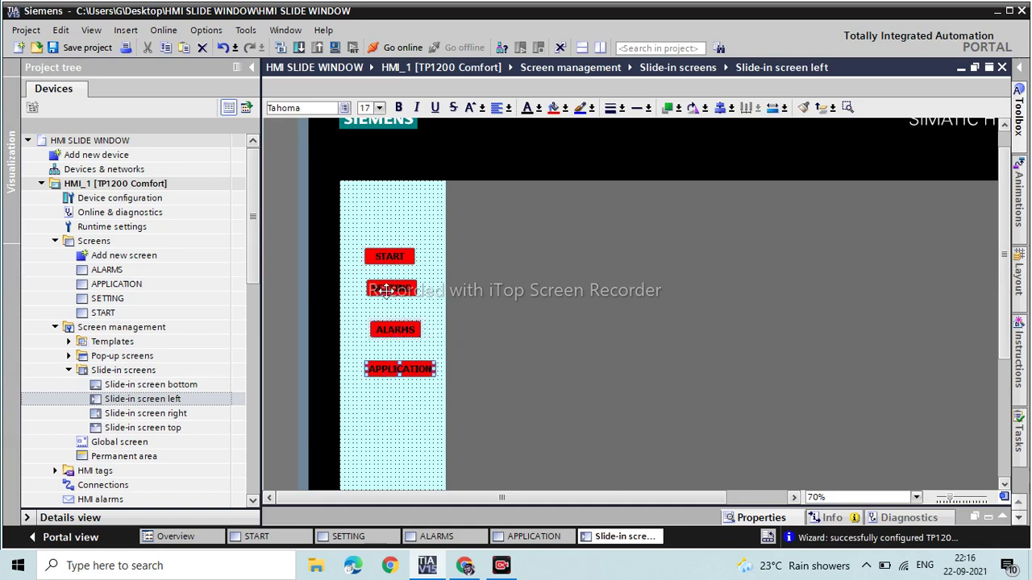
left_click(391, 254)
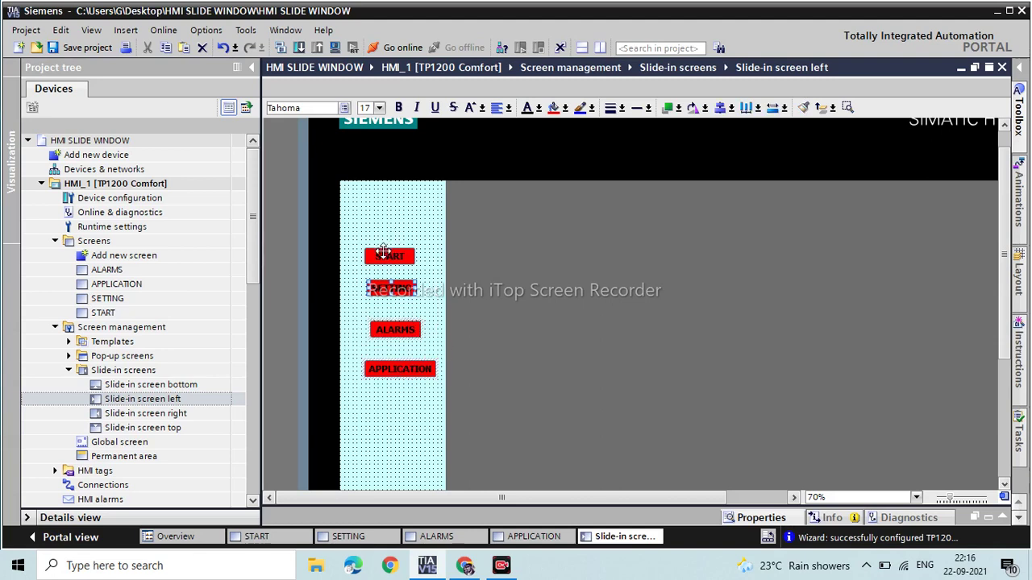
left_click(729, 108)
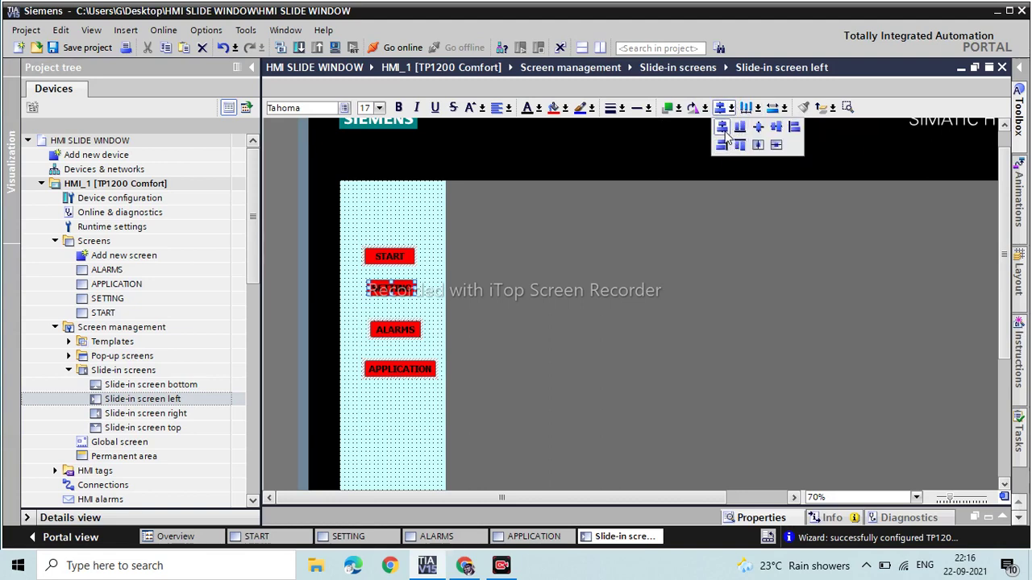
left_click(722, 128)
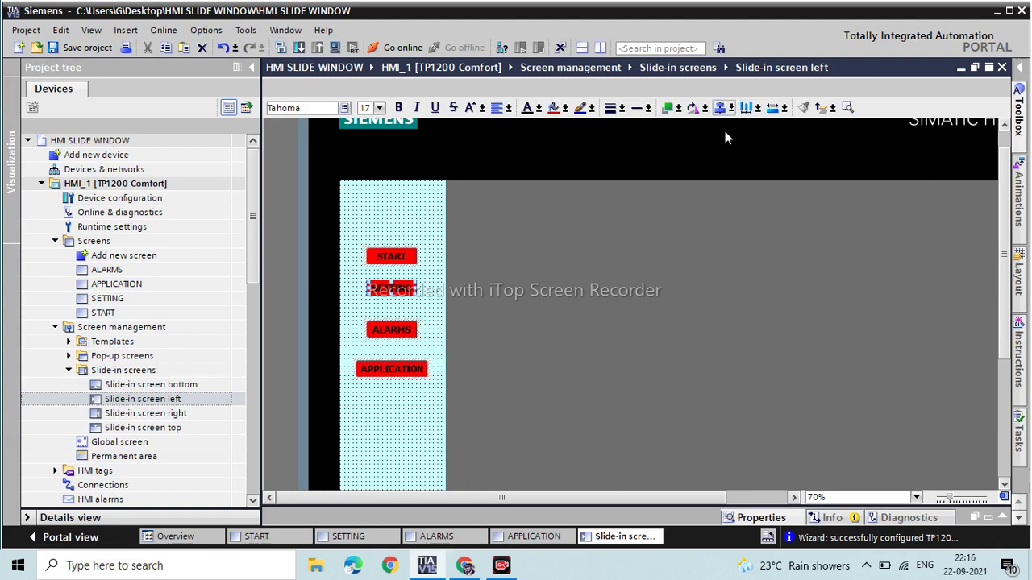
left_click(427, 190)
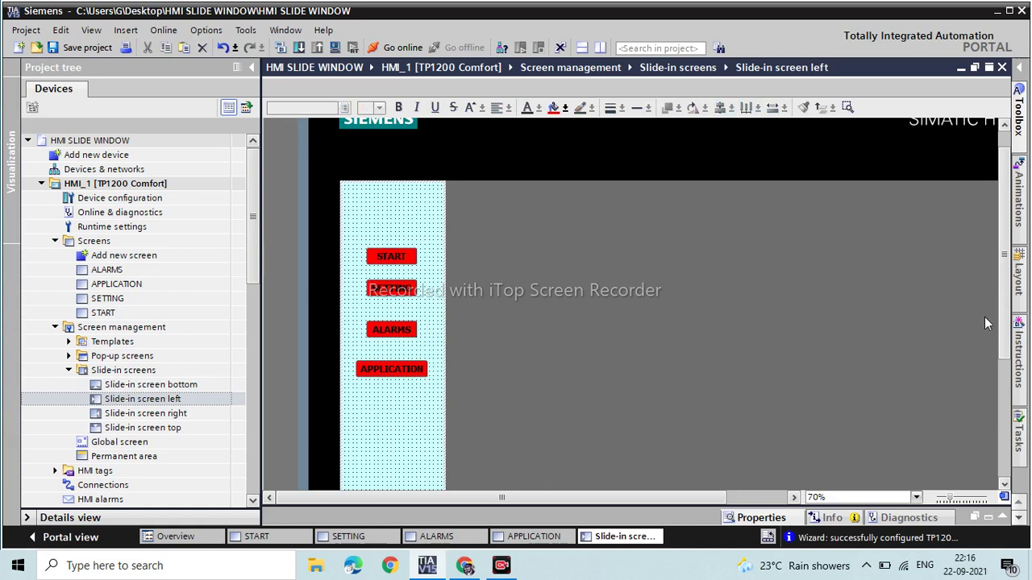
Add an ActivateScreen function to the START button's Click event with START as the screen name
mouse_move(1003, 351)
left_mouse_down()
mouse_move(1000, 413)
mouse_move(1002, 324)
mouse_move(1003, 340)
left_mouse_up()
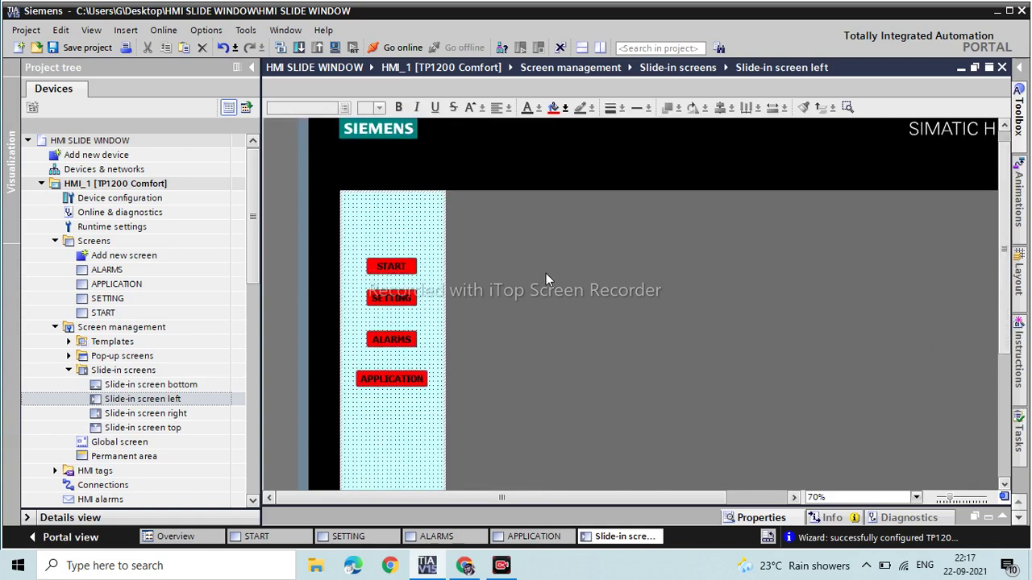
left_click(394, 384)
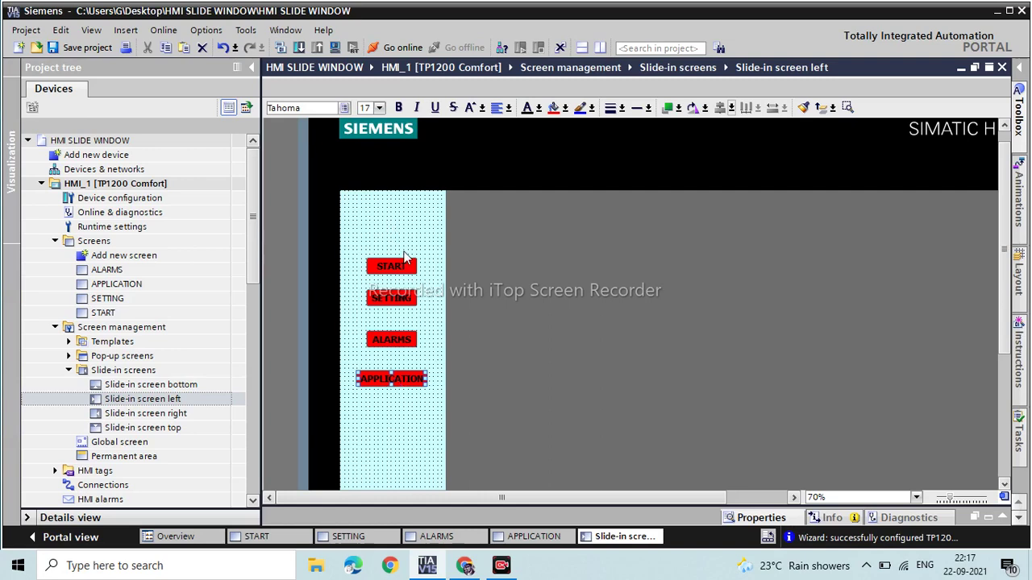
left_click(384, 268)
left_click(743, 520)
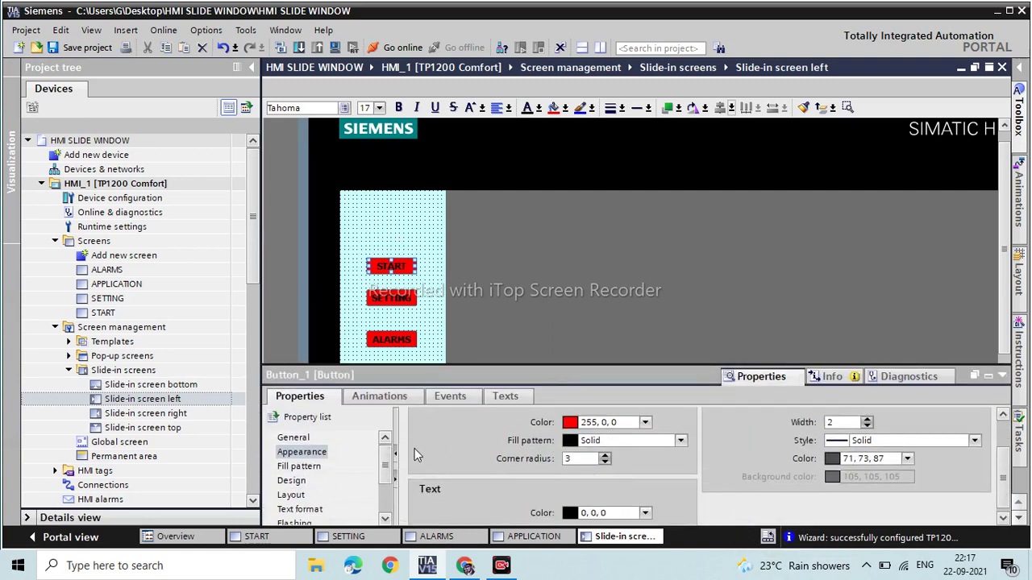
left_click(460, 398)
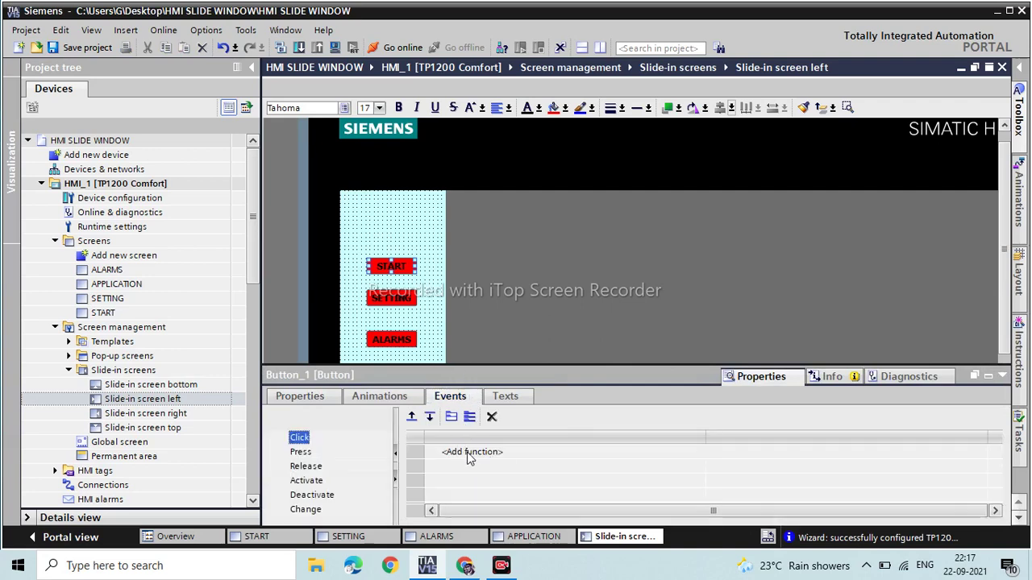
left_click(469, 453)
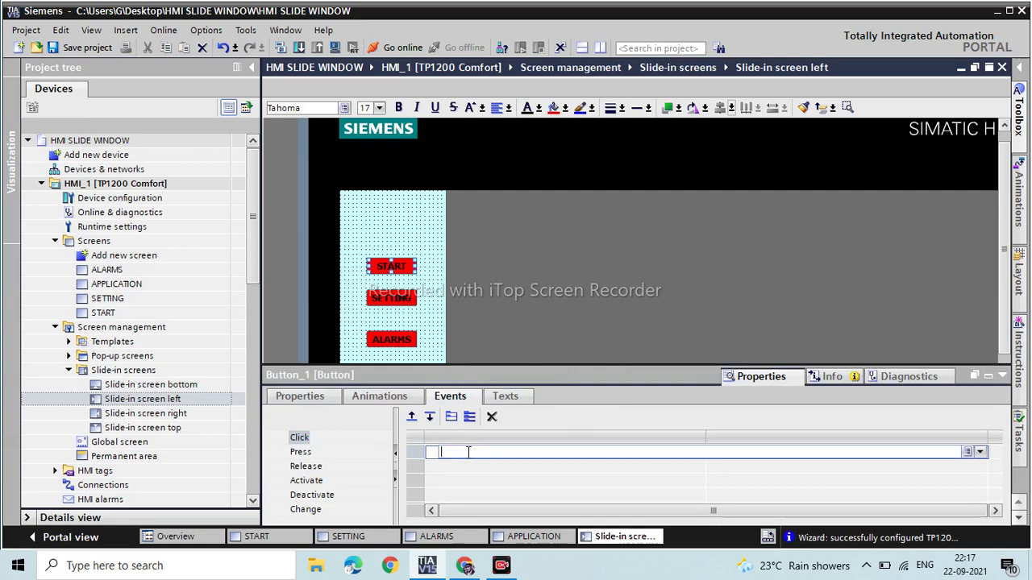
type("ACT")
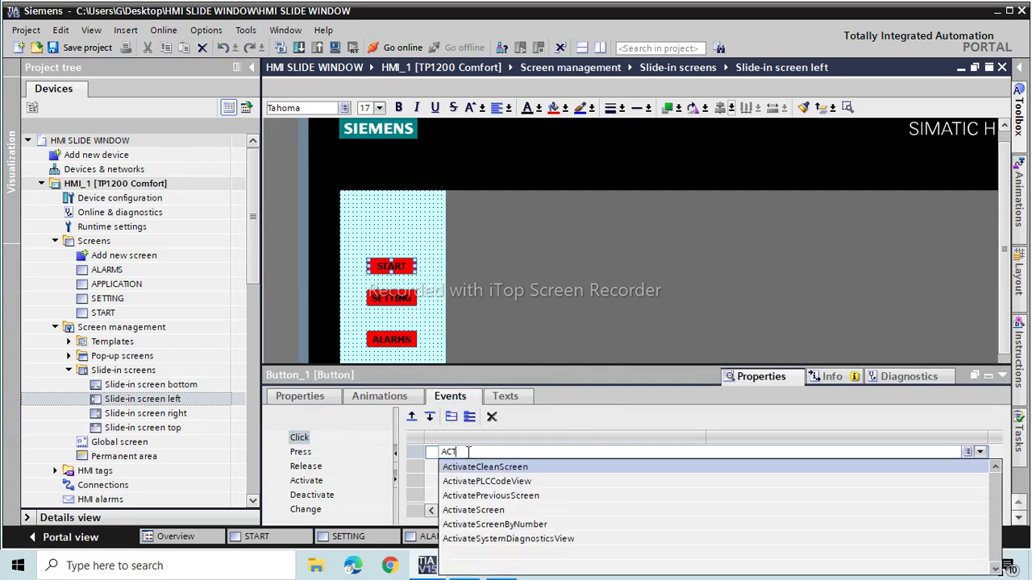
left_click(477, 512)
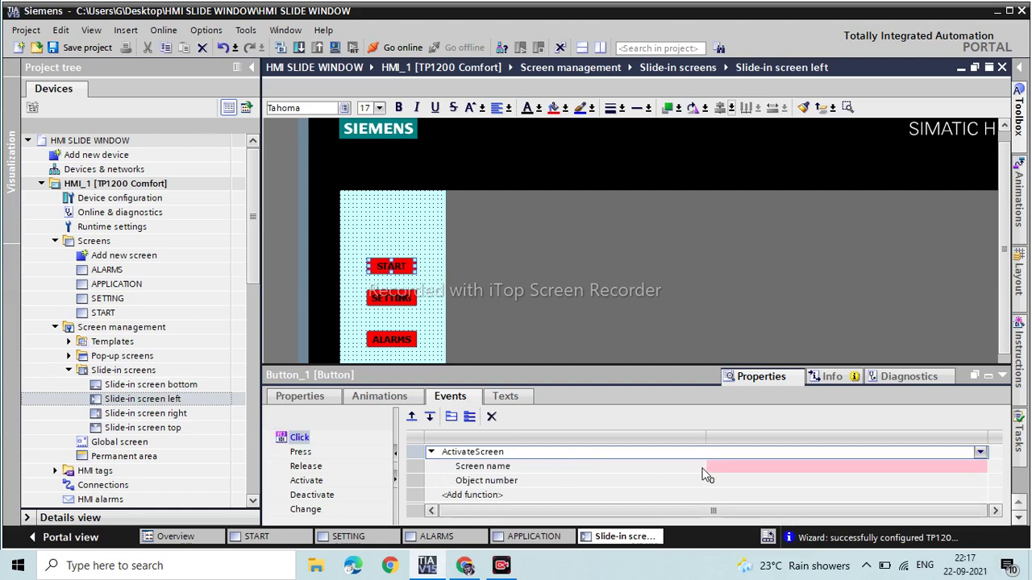
left_click(854, 465)
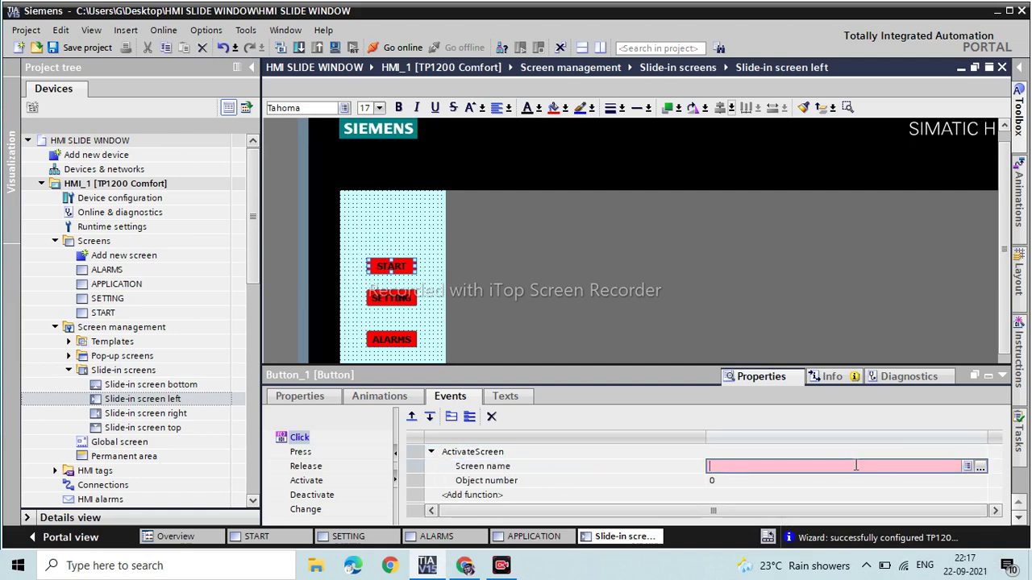
left_click(979, 466)
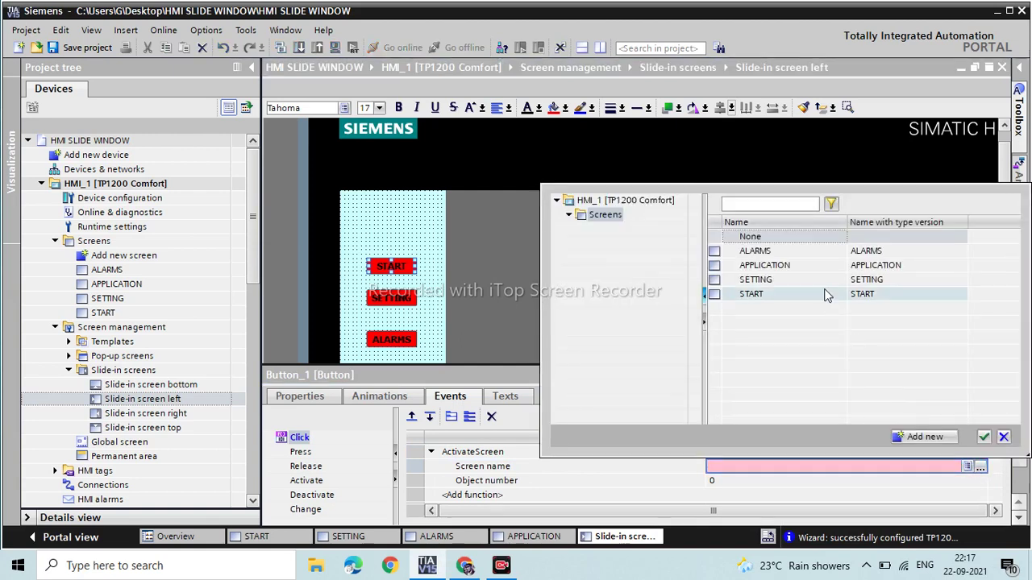
left_click(756, 296)
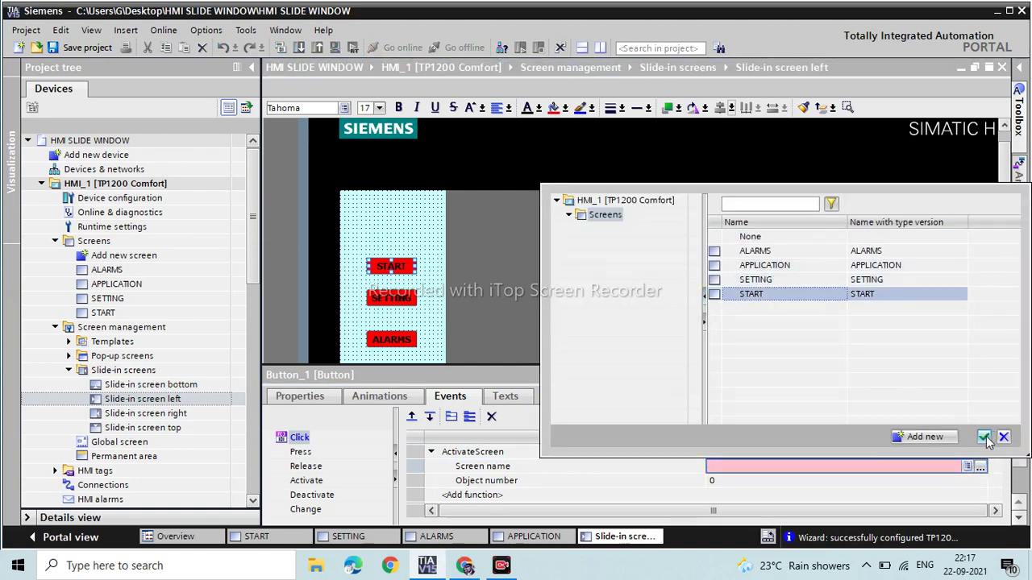
left_click(984, 437)
Add an ActivateScreen function to the SETTING button's Click event with SETTING as the screen name
left_click(379, 298)
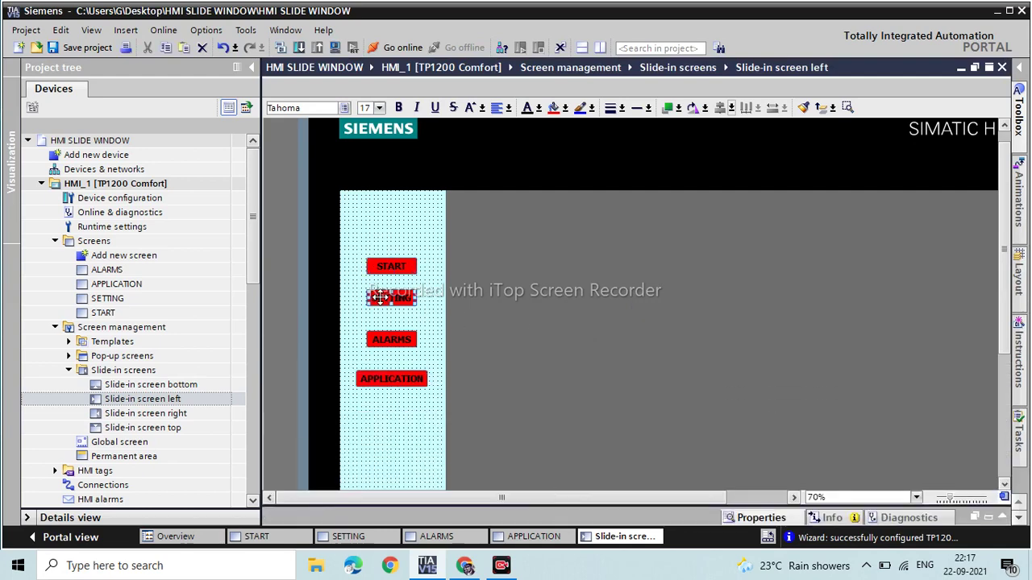
left_click(742, 520)
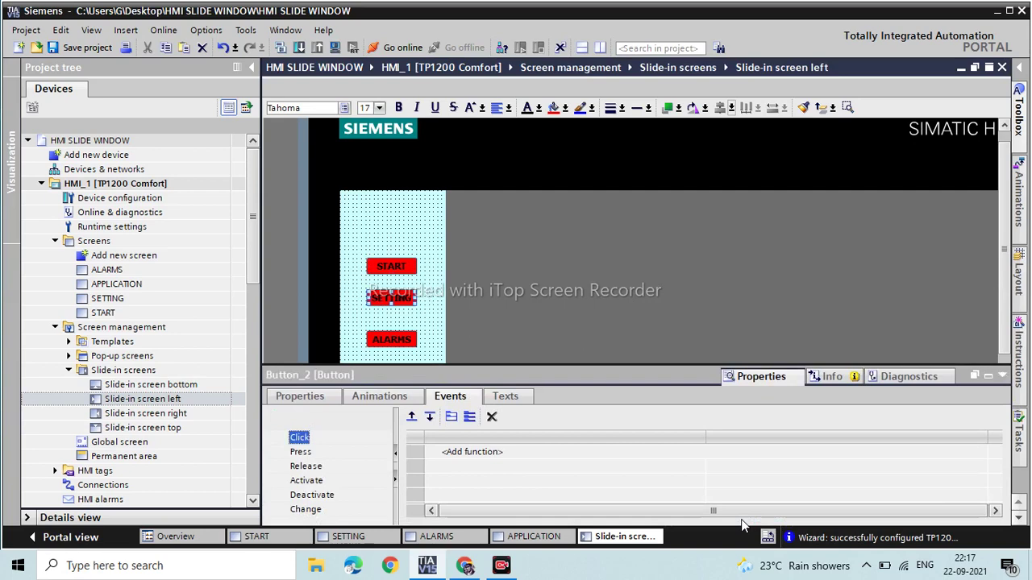
left_click(467, 453)
type("ACT")
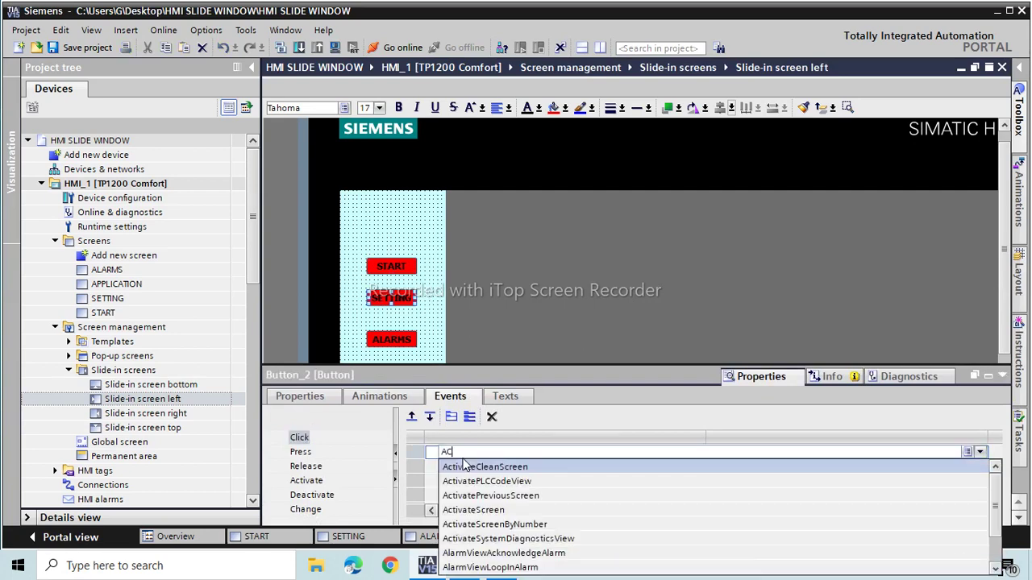
left_click(476, 510)
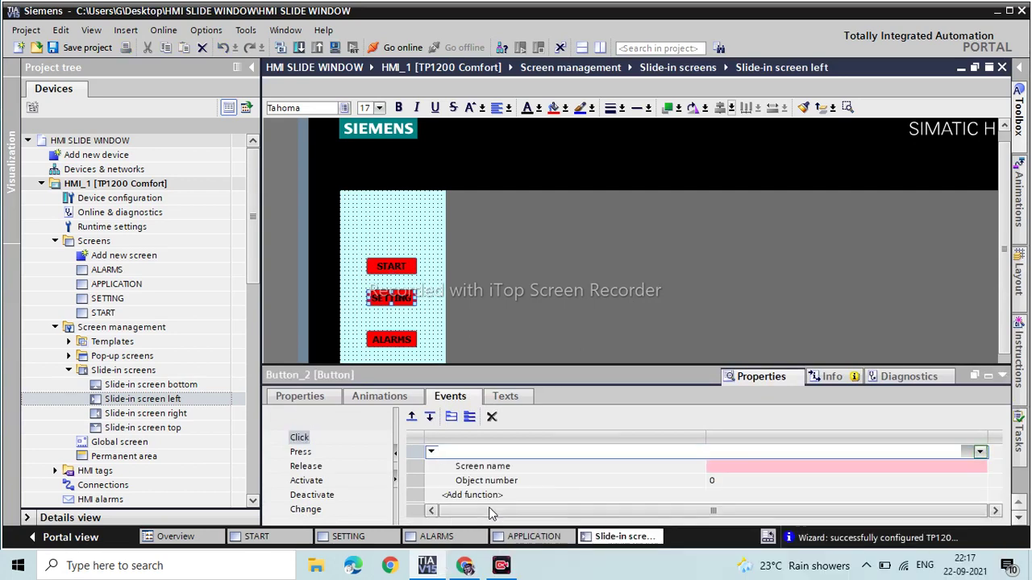
left_click(762, 465)
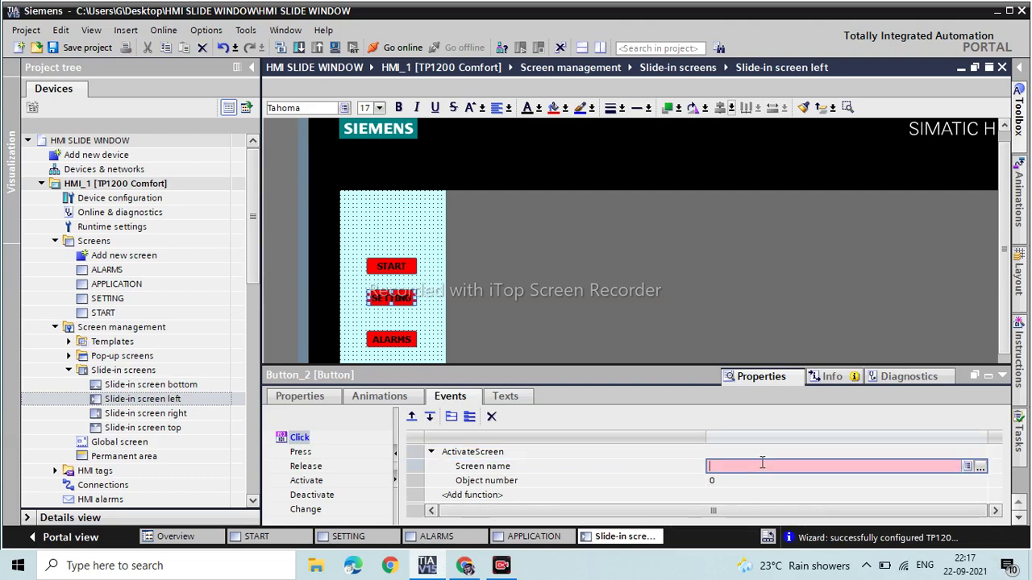
type("SE")
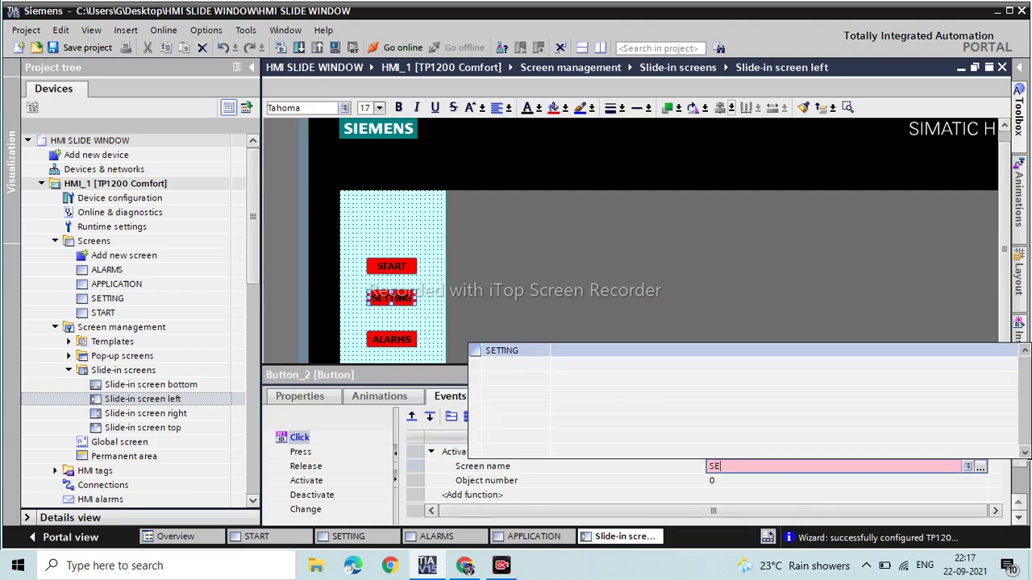
left_click(511, 354)
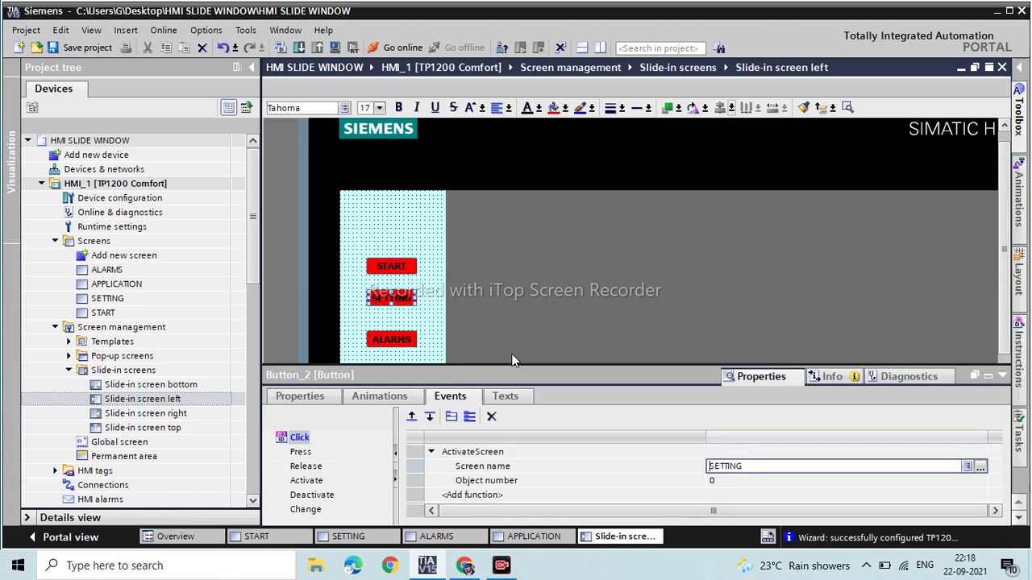
Add an ActivateScreen function to the ALARMS button's Click event with ALARMS as the screen name
left_click(400, 336)
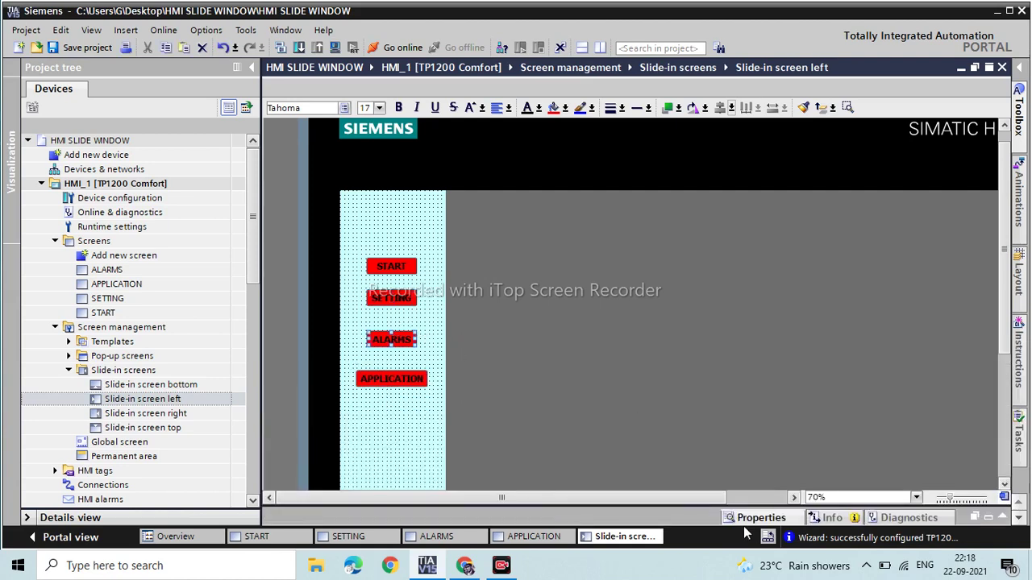
left_click(744, 523)
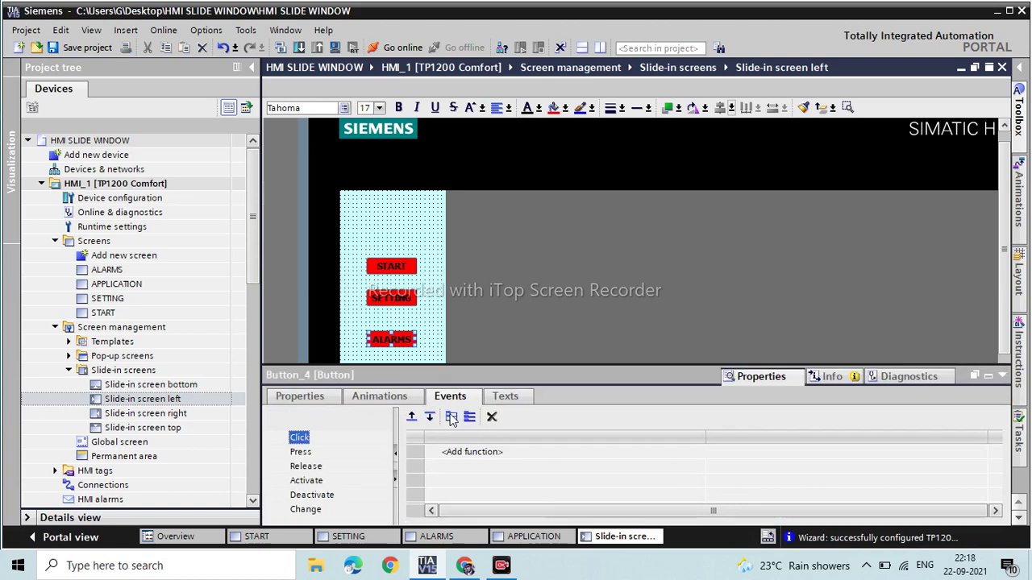
left_click(466, 452)
left_click(466, 452)
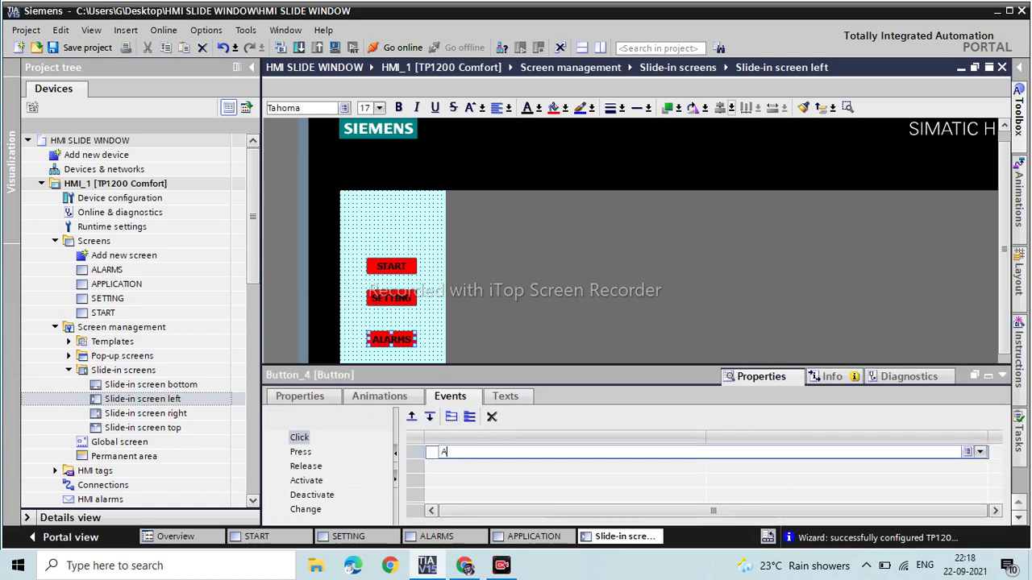
type("ALA")
key("BackSpace")
key("BackSpace")
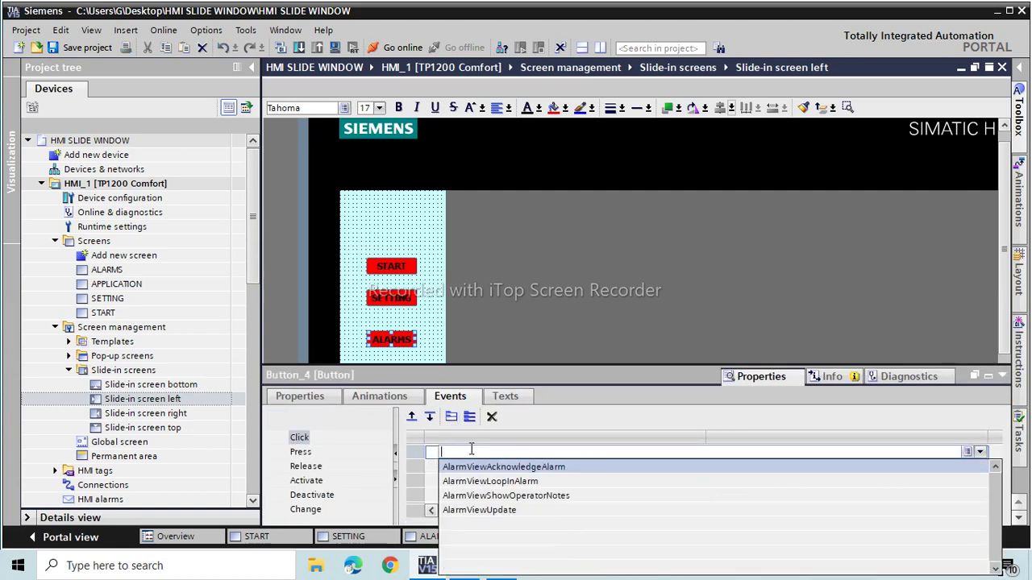
type("CT")
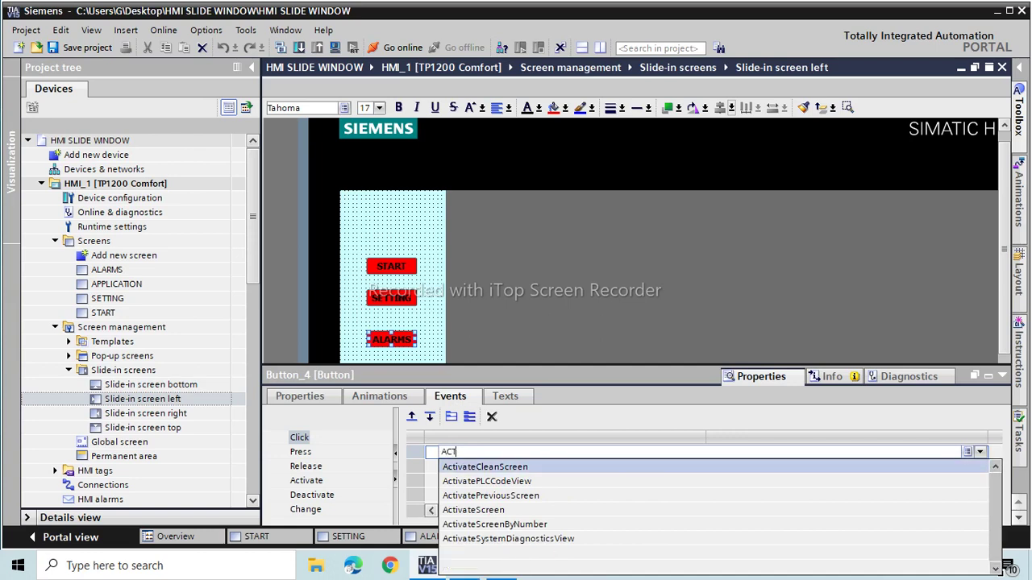
left_click(498, 511)
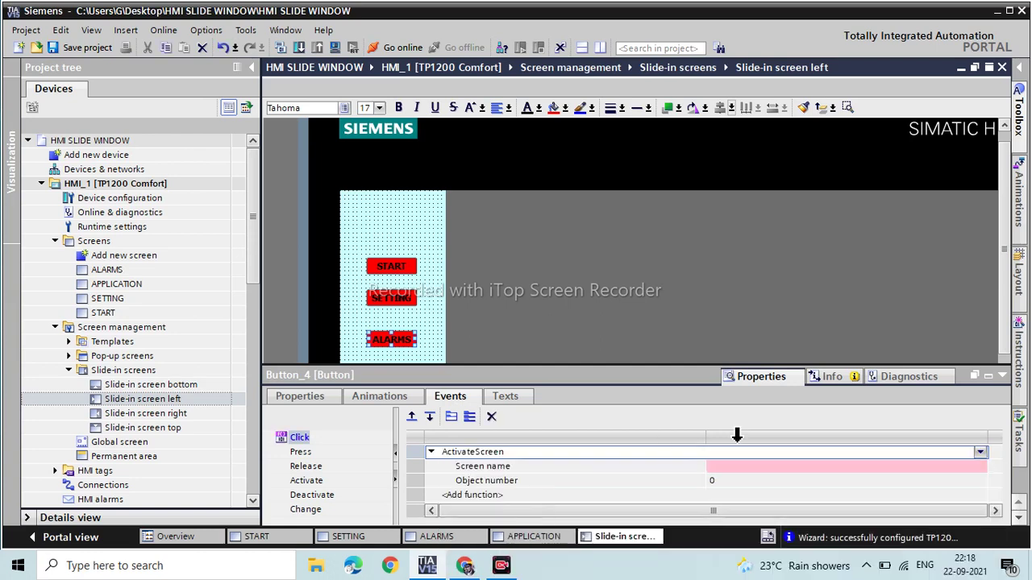
left_click(757, 467)
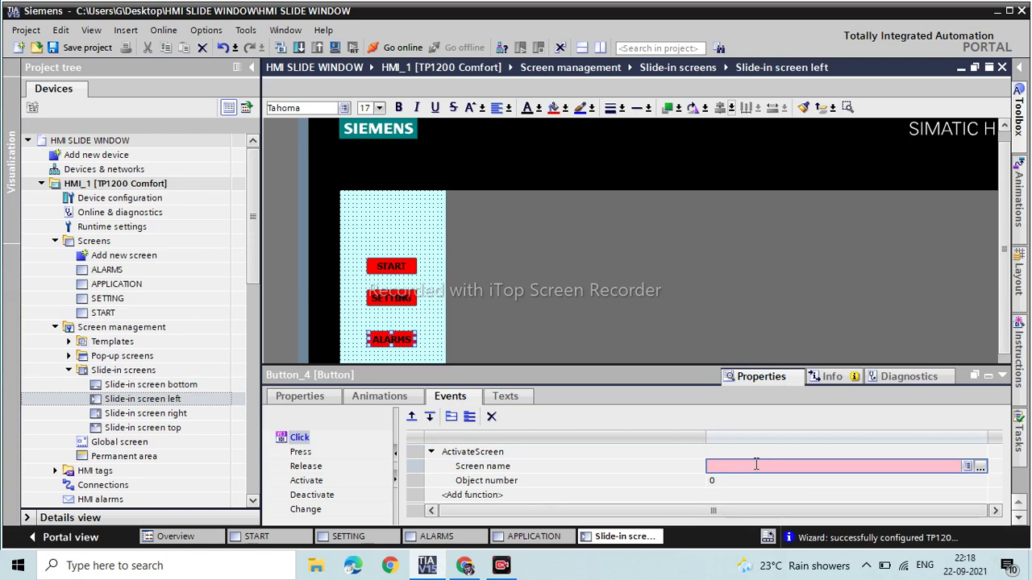
type("ALA")
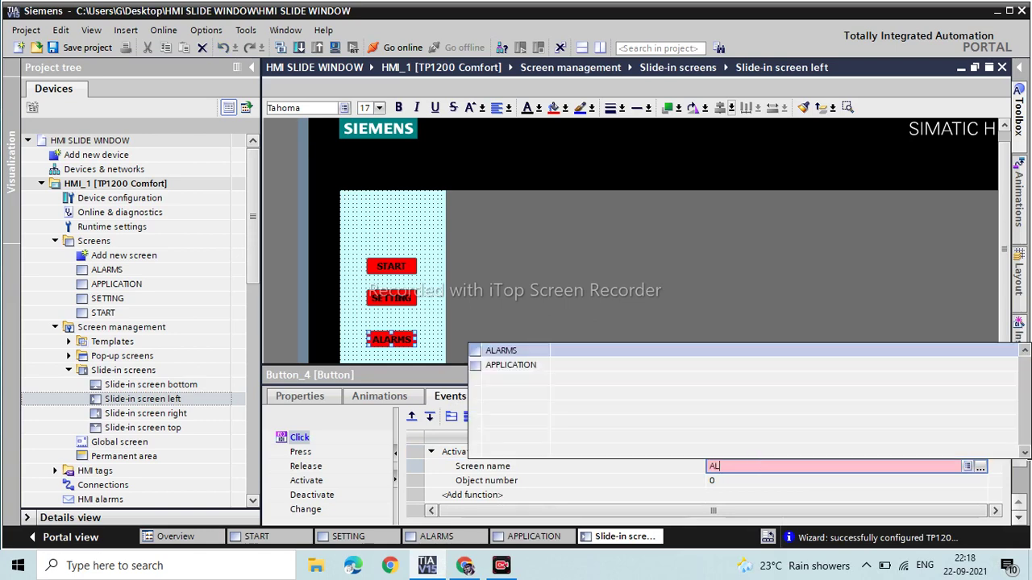
left_click(529, 352)
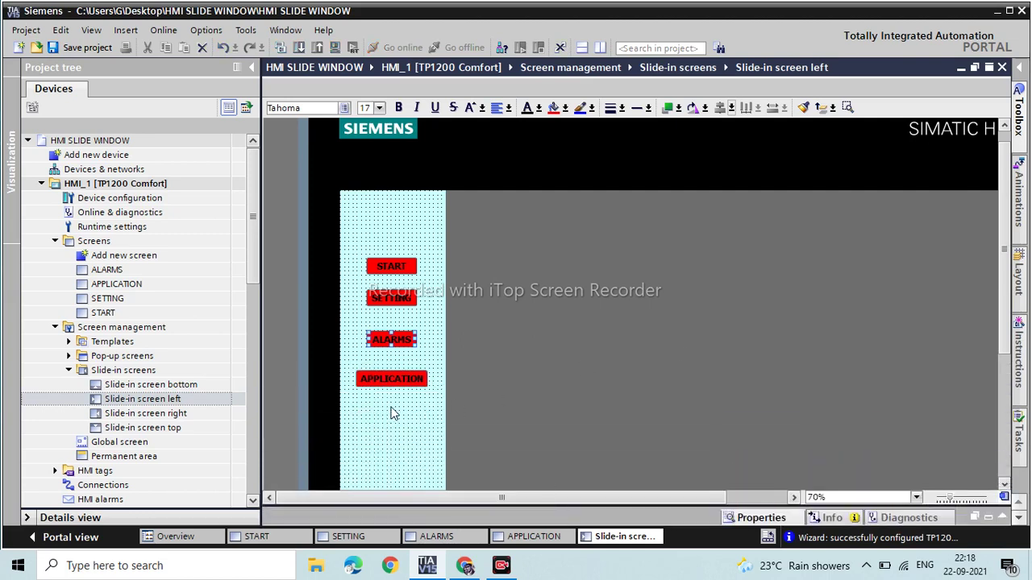
Add an ActivateScreen function to the APPLICATION button's Click event with APPLICATION as the screen name, and save the project
left_click(394, 378)
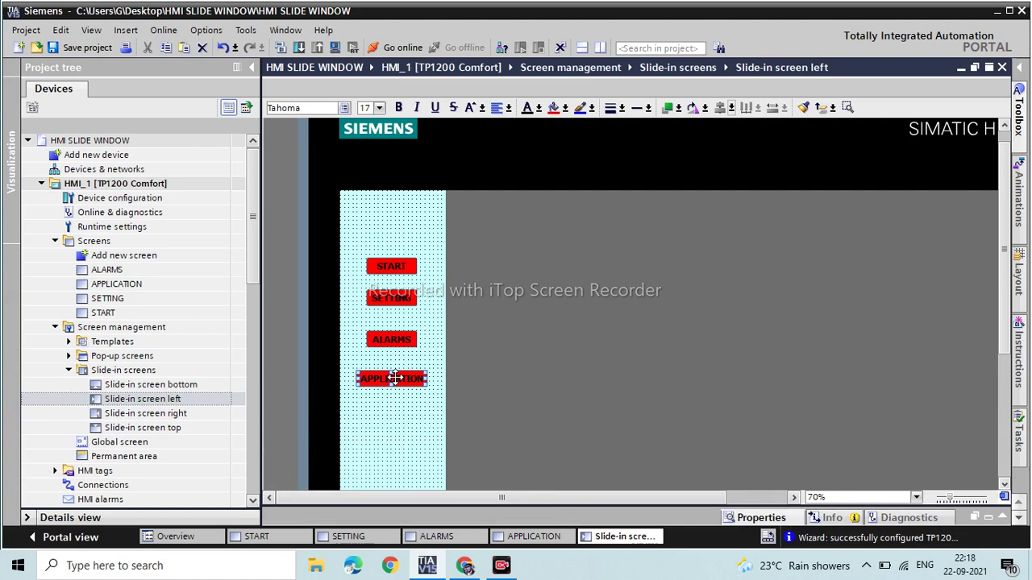
left_click(729, 520)
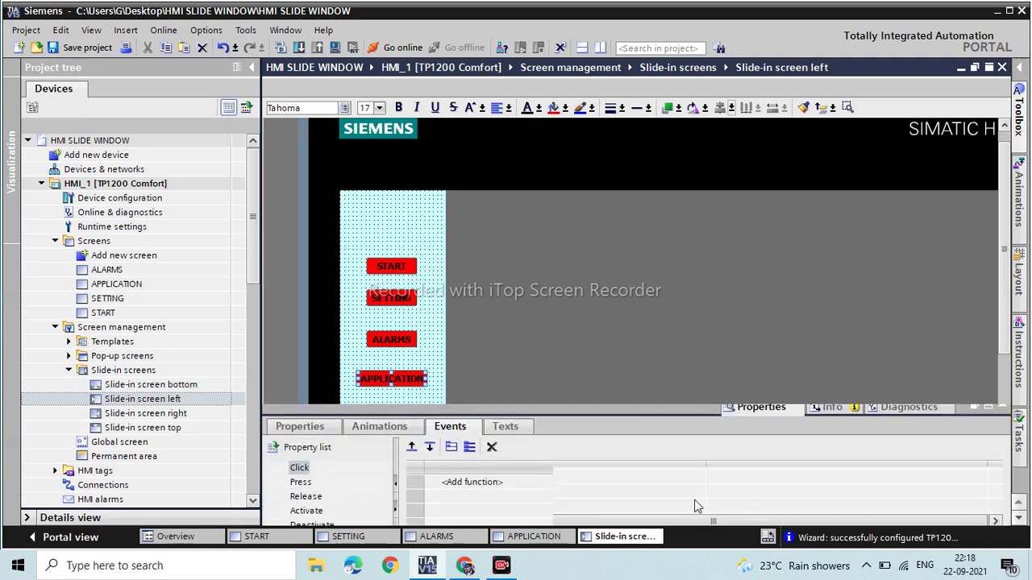
left_click(463, 452)
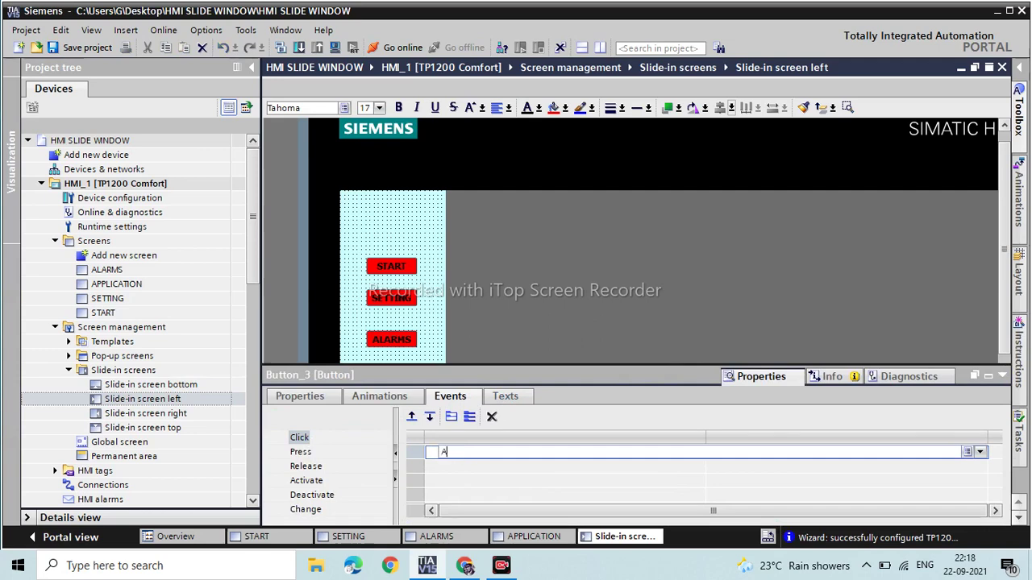
type("ACT")
left_click(488, 512)
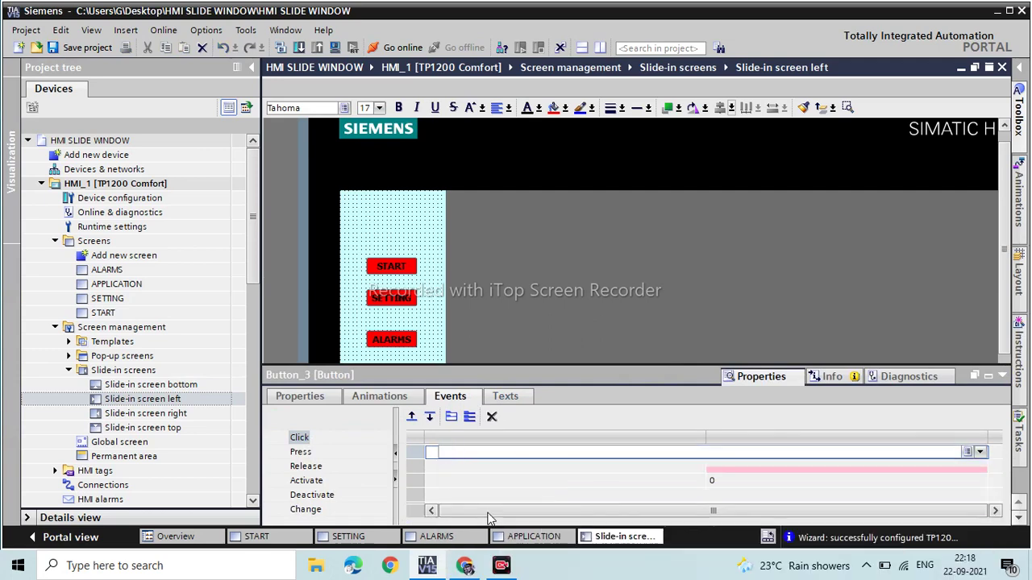
left_click(774, 468)
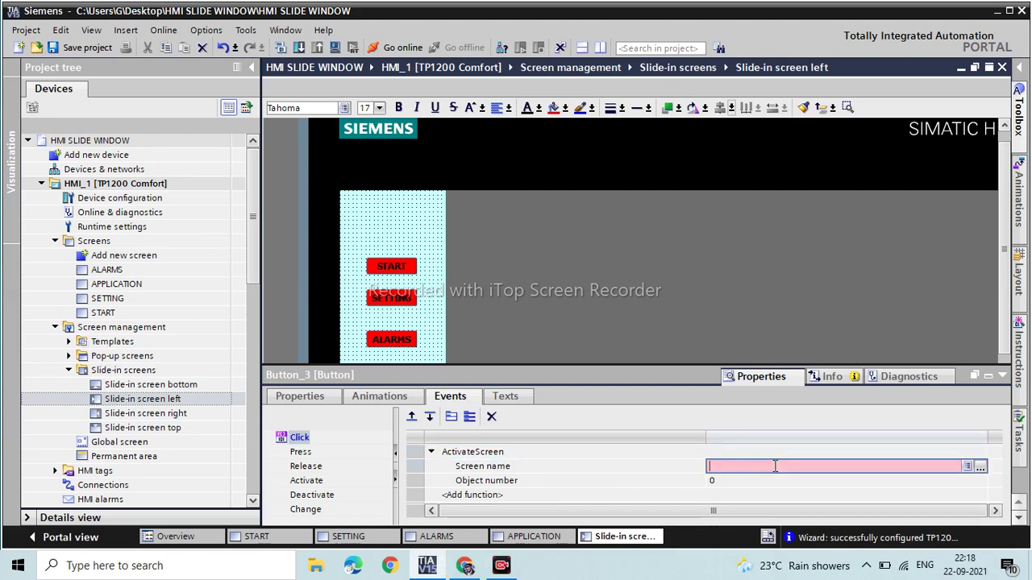
type("AP")
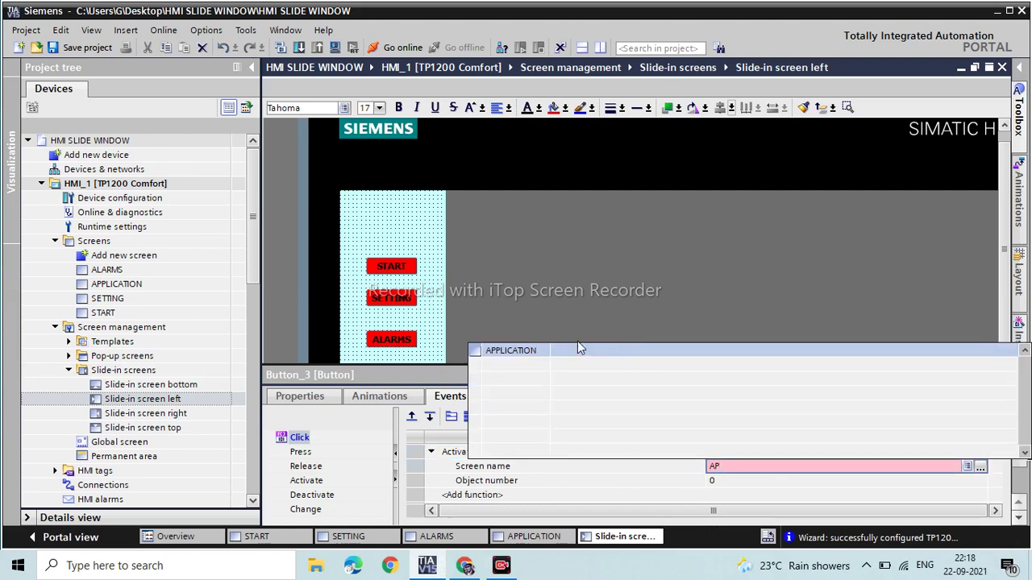
left_click(569, 347)
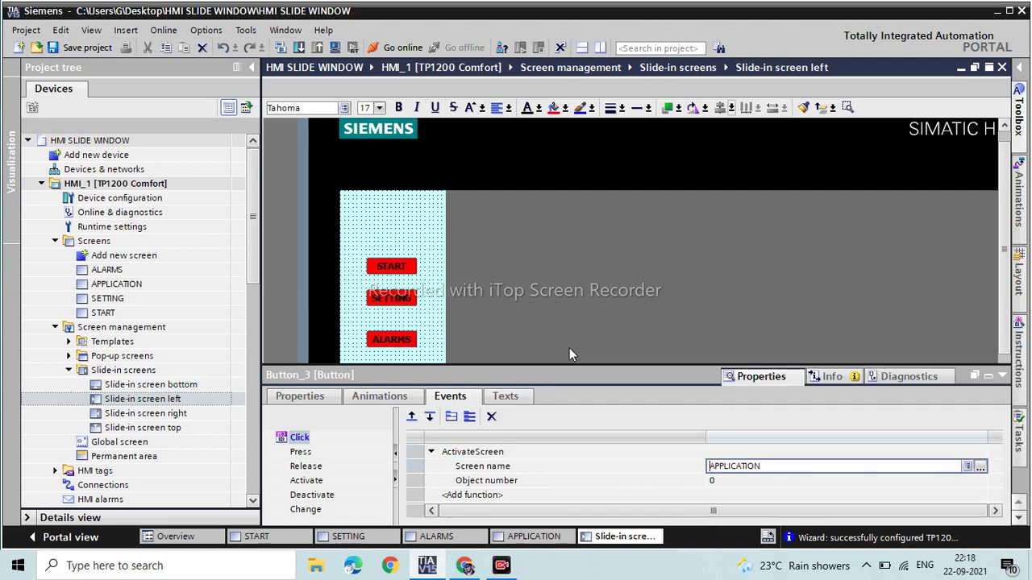
left_click(1002, 375)
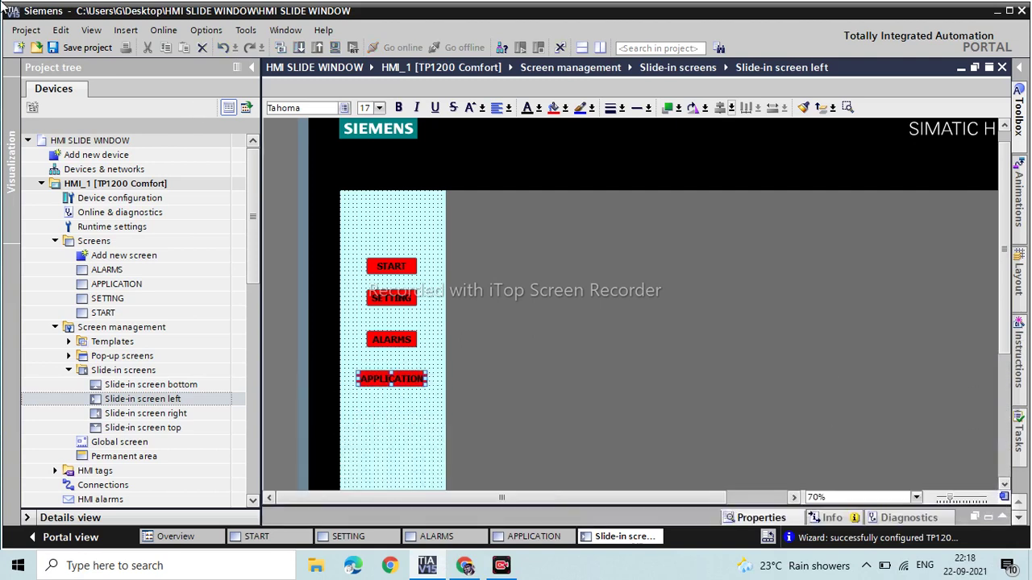
left_click(77, 47)
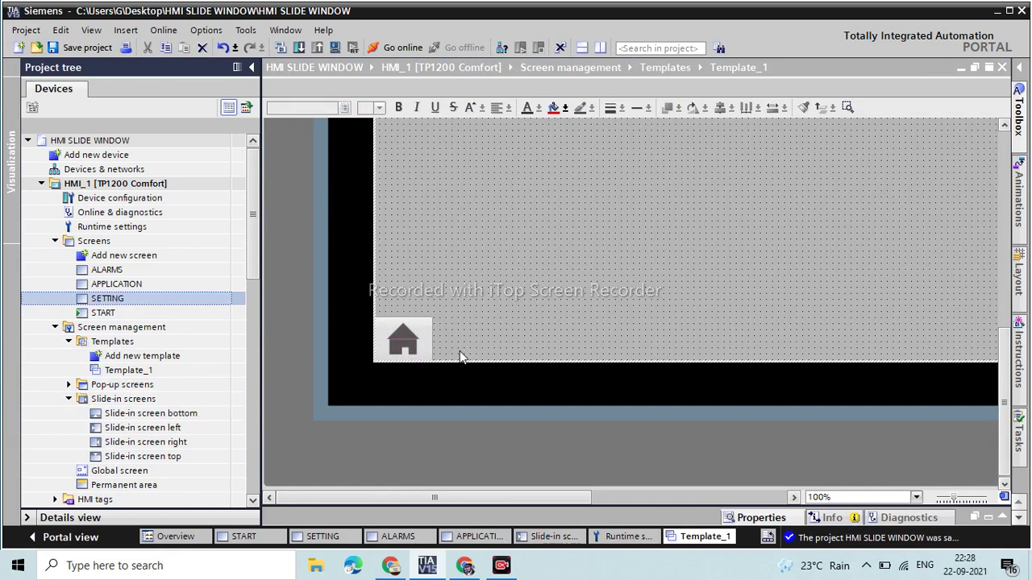
Add a ShowSlideInScreen function to the Release event of the home button in Template_1
left_click(411, 332)
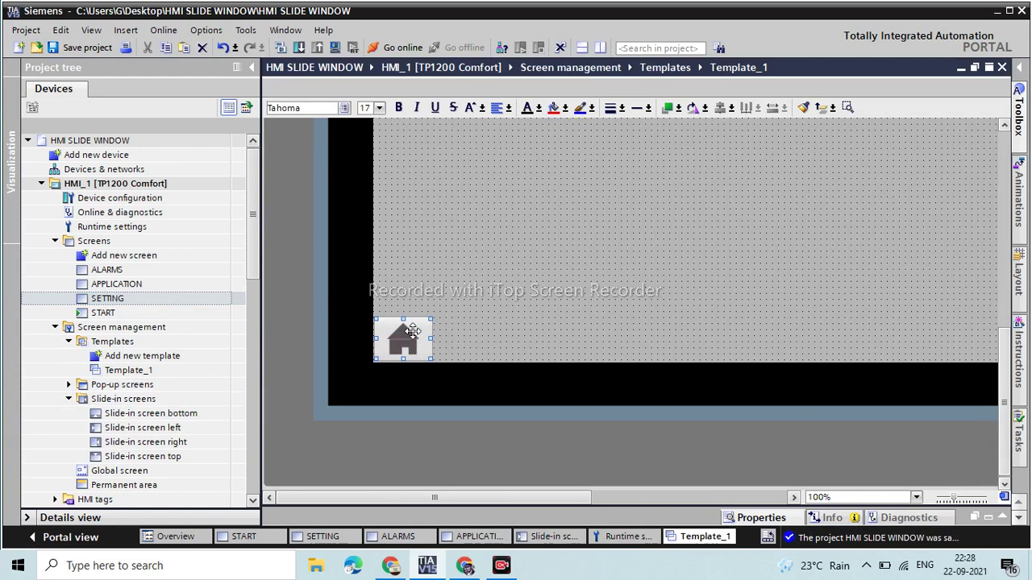
right_click(412, 331)
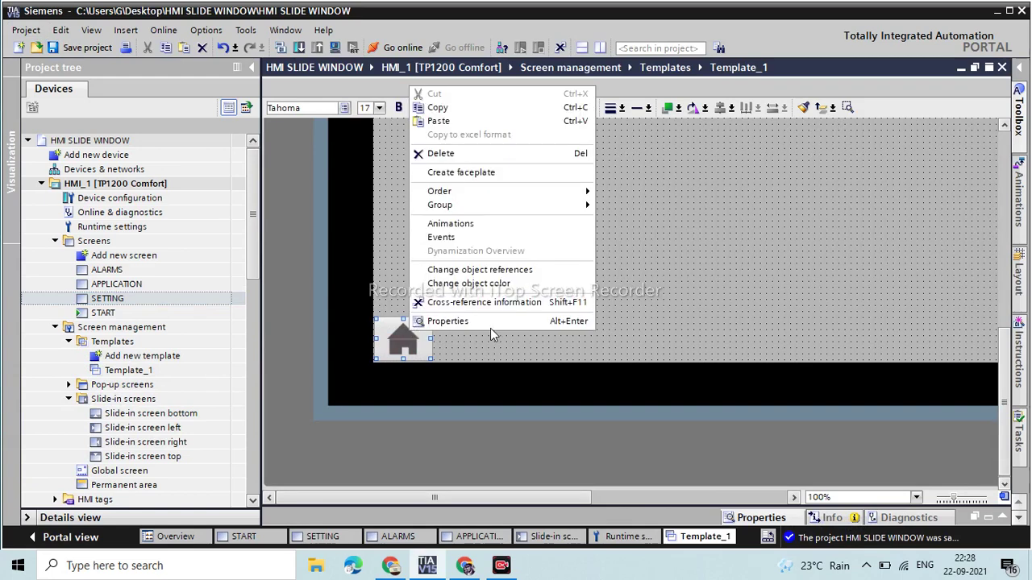
left_click(461, 322)
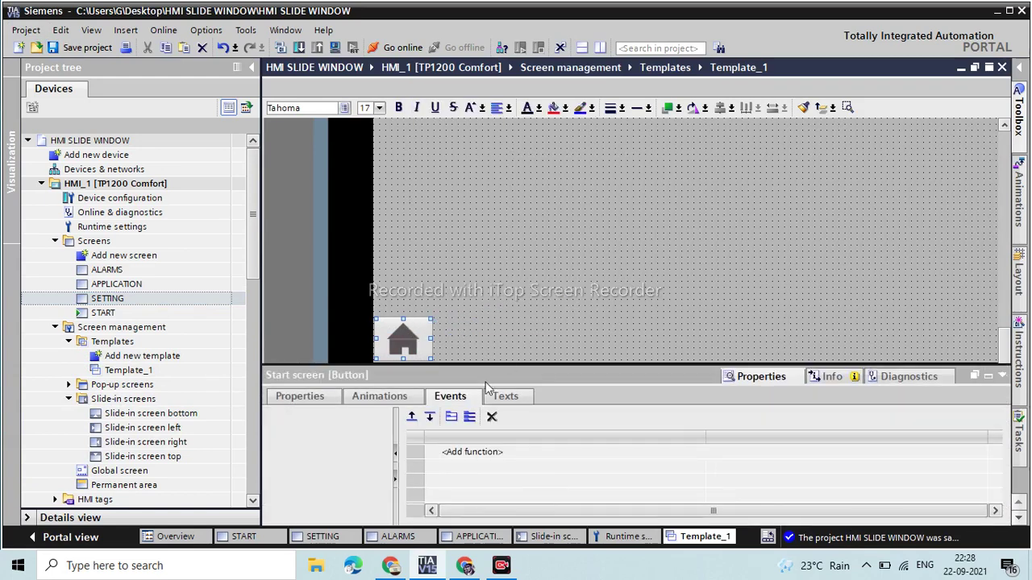
left_click(464, 455)
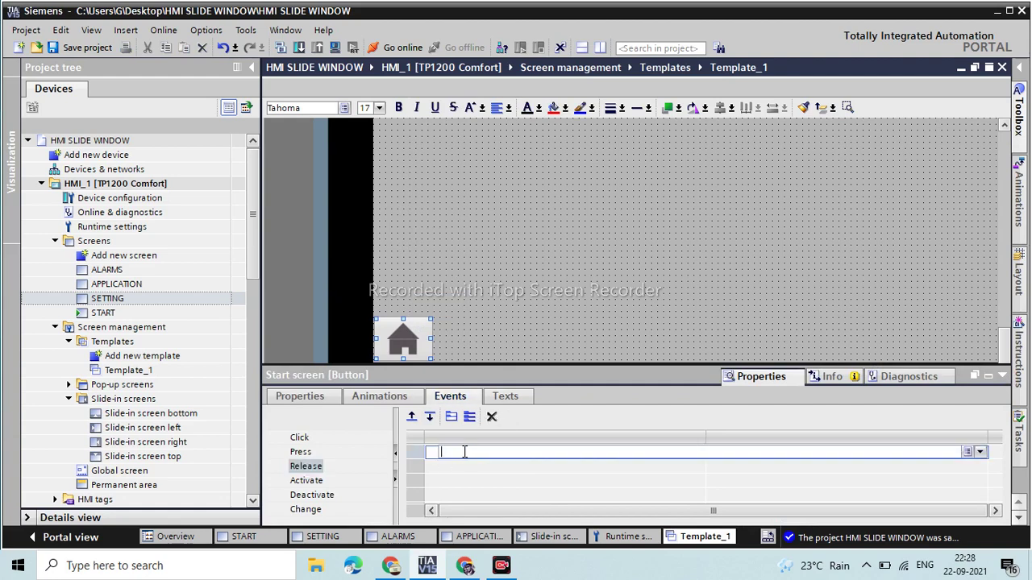
left_click(978, 453)
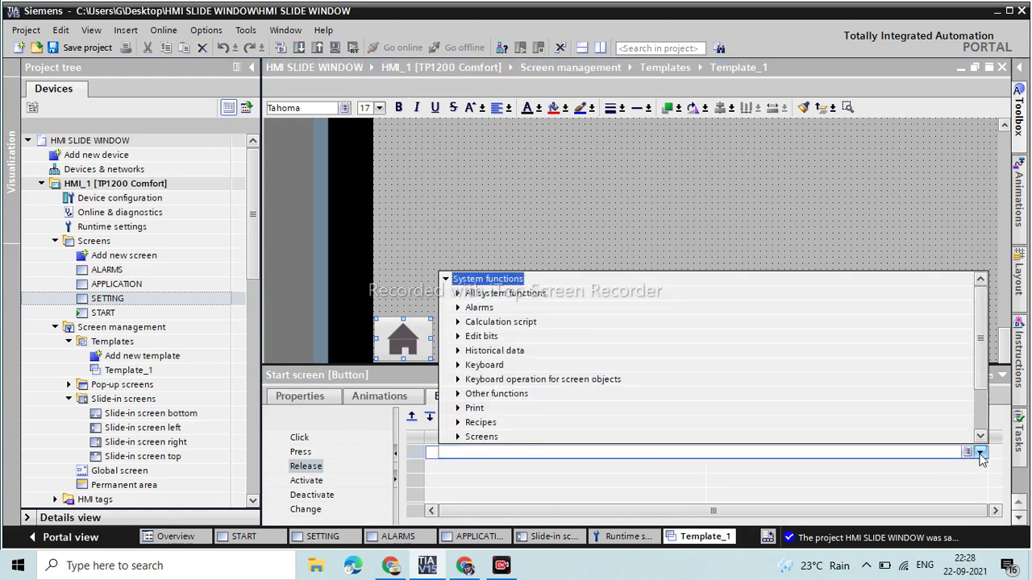
left_click(458, 437)
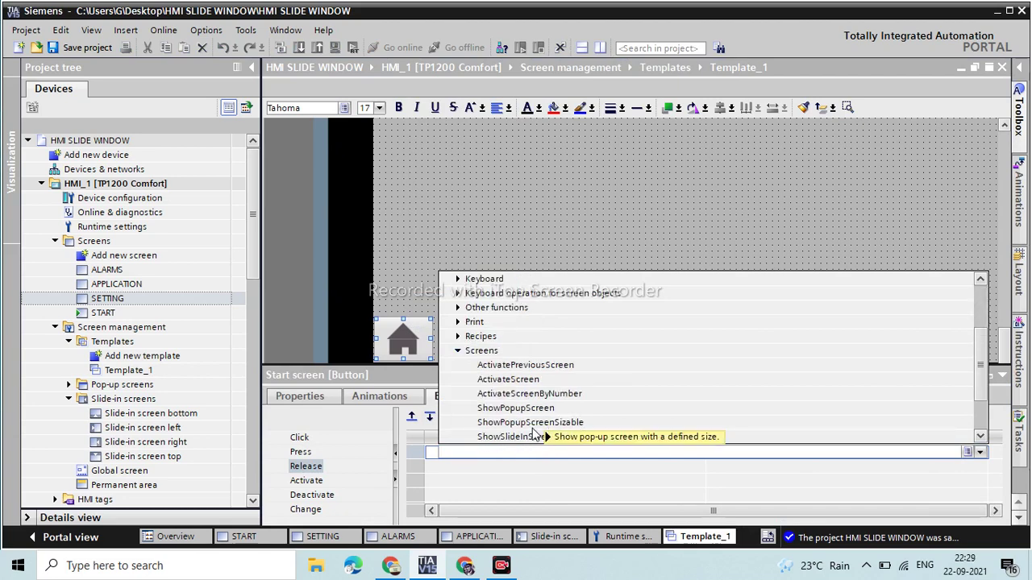
mouse_move(534, 434)
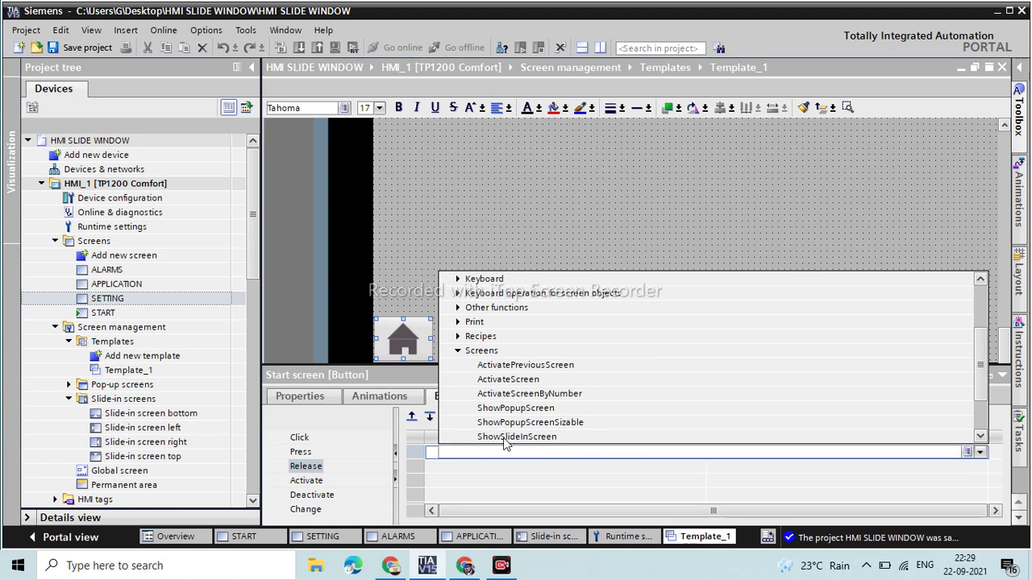
left_click(504, 437)
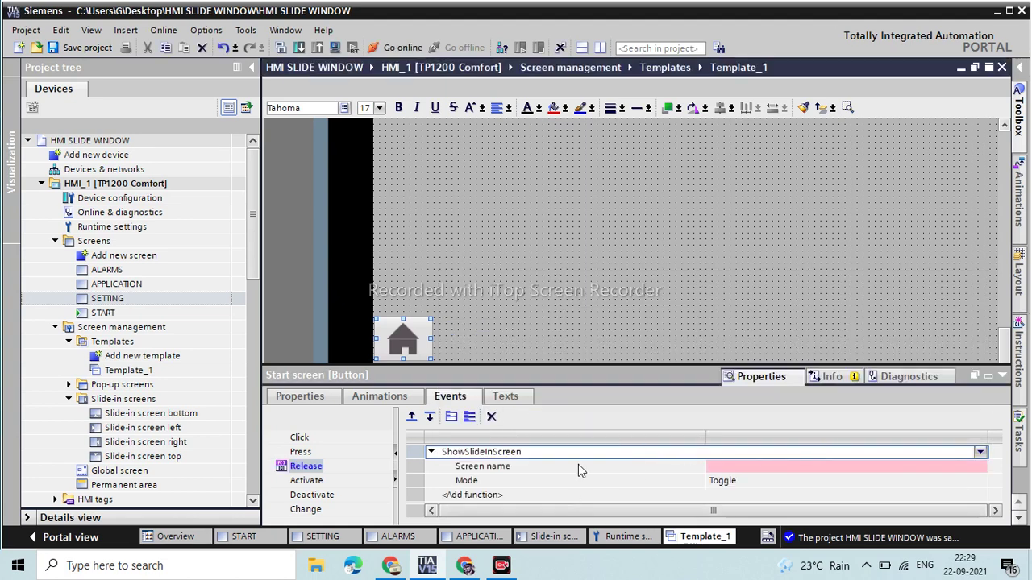
Set the ShowSlideInScreen function's screen name to Slide-in screen left
left_click(815, 467)
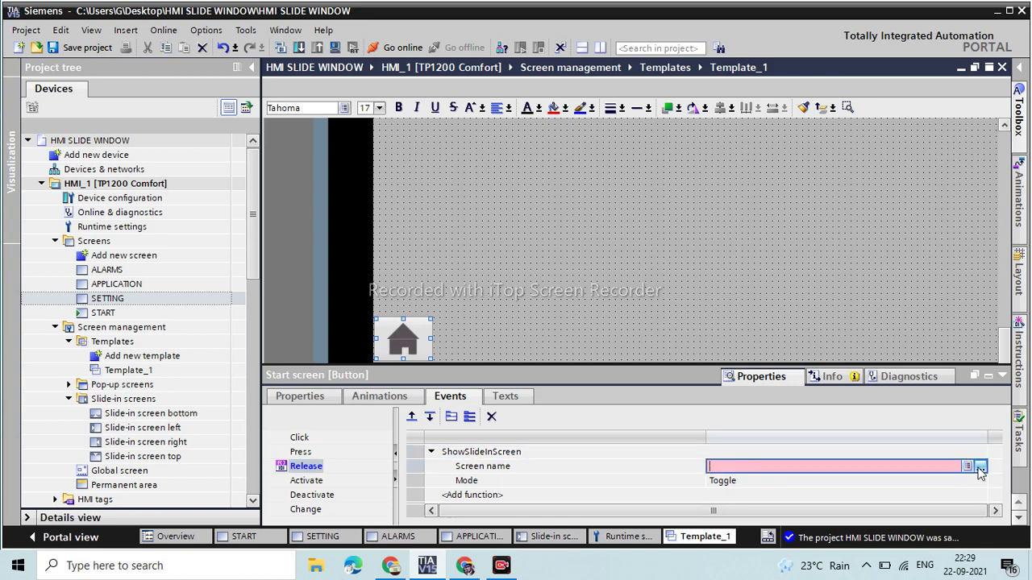
left_click(980, 467)
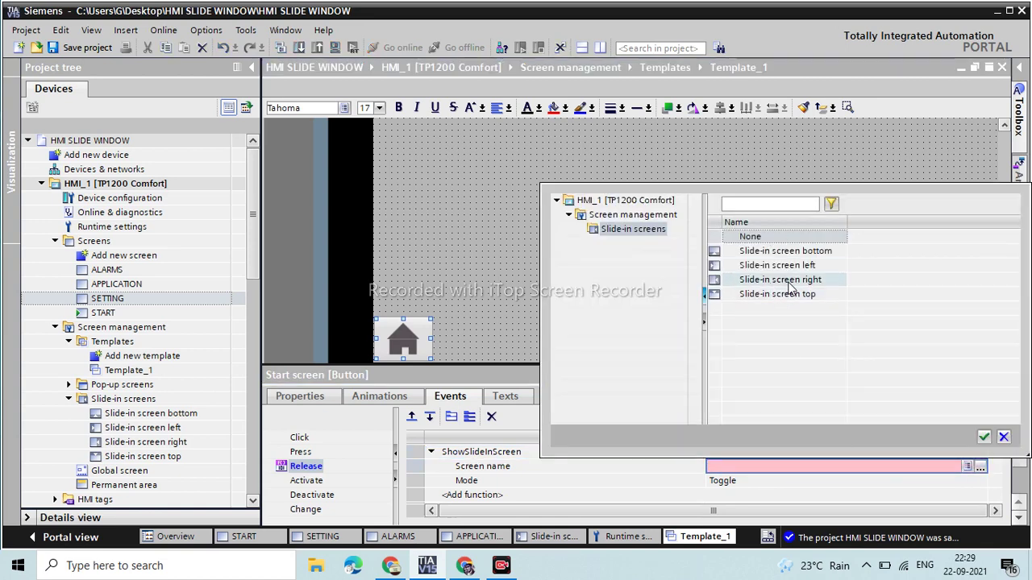
left_click(781, 268)
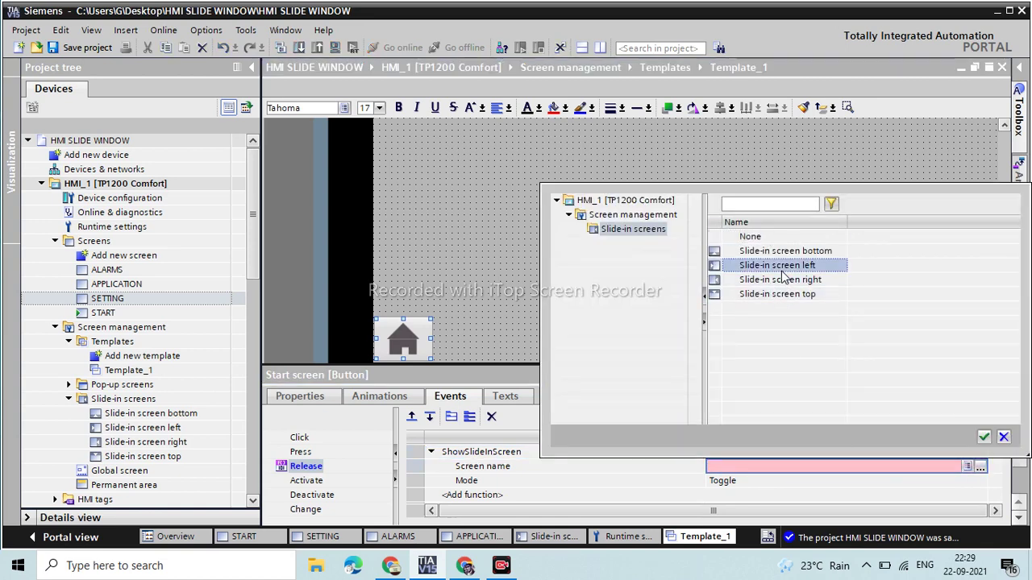
left_click(984, 437)
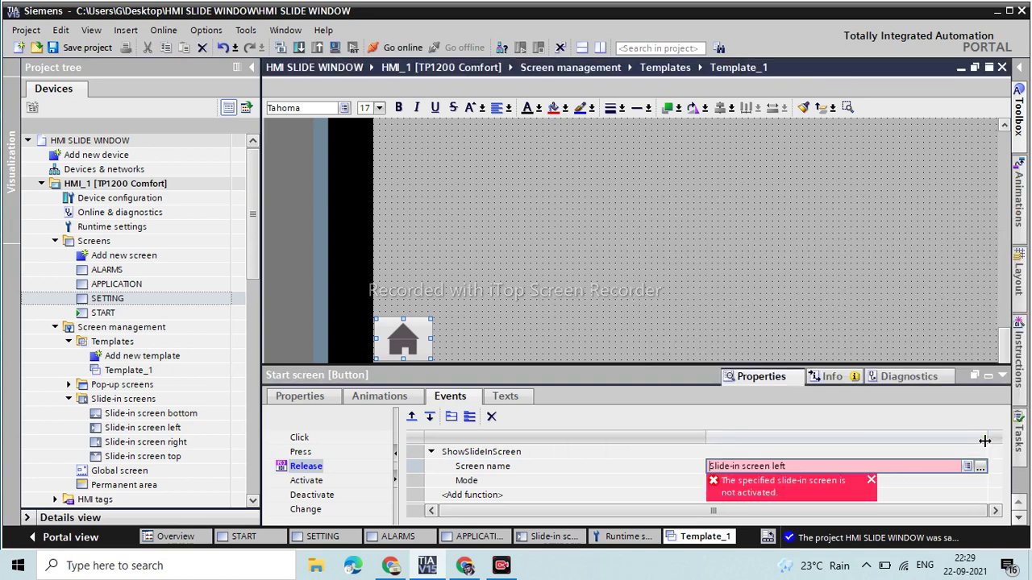
Try the On mode for the ShowSlideInScreen function, return it to Toggle, and reopen the screen name selection
left_click(925, 483)
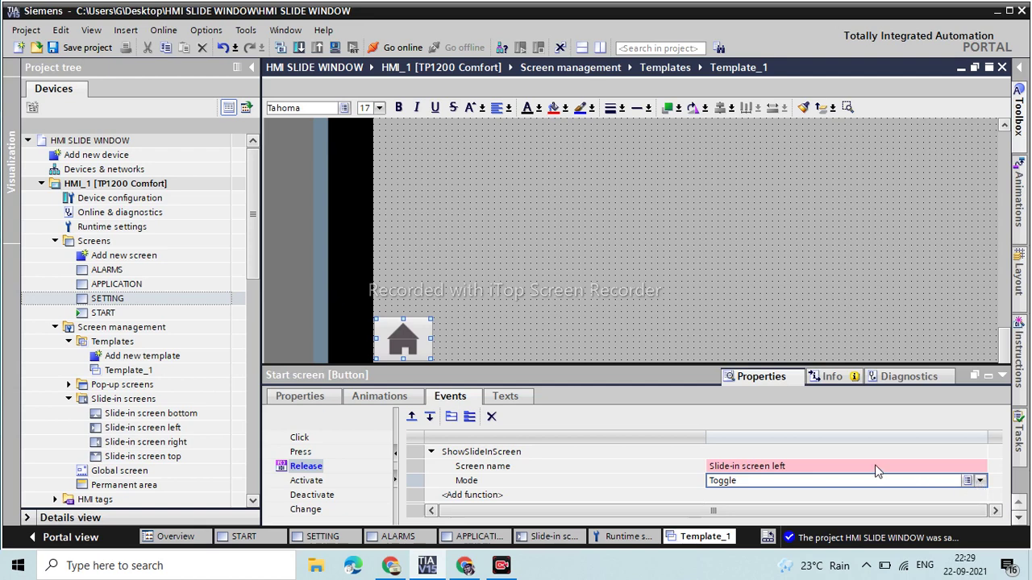
left_click(979, 481)
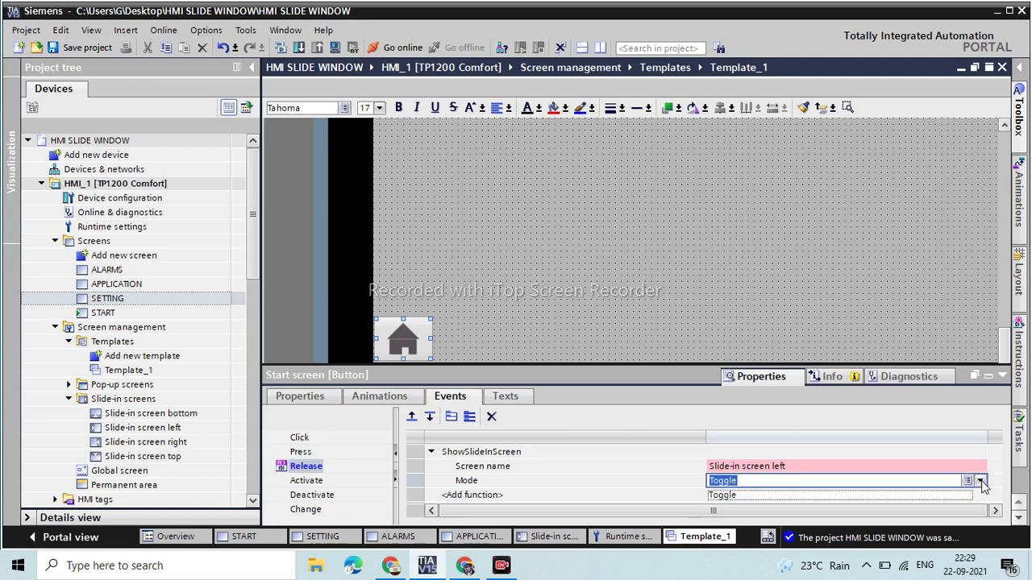
left_click(979, 481)
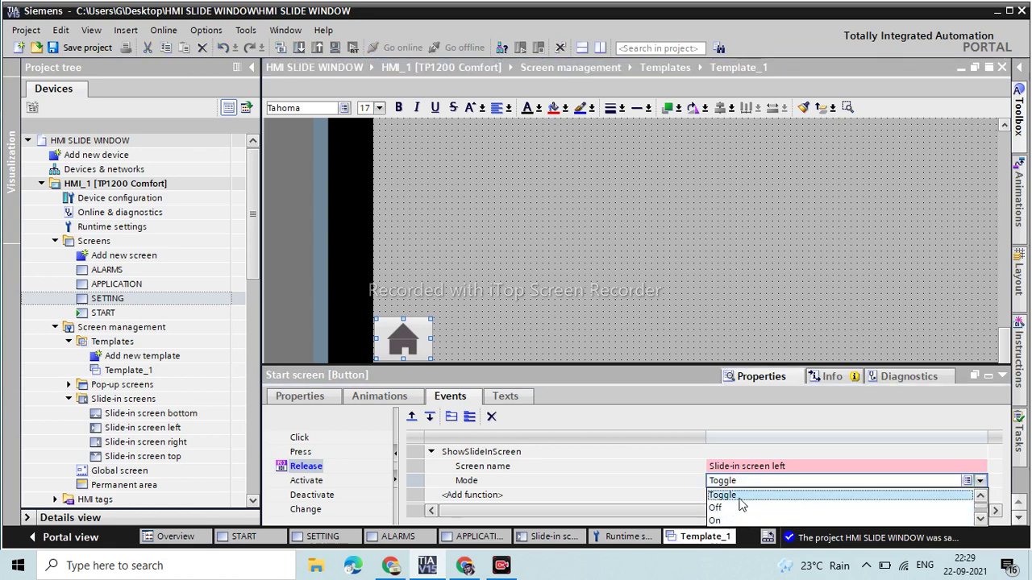
left_click(718, 520)
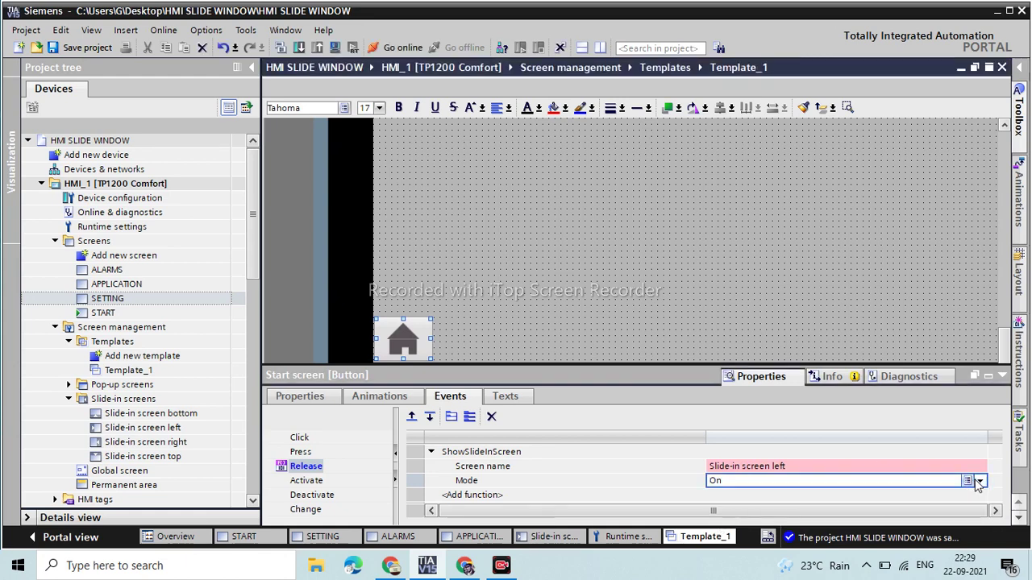
left_click(979, 480)
left_click(722, 494)
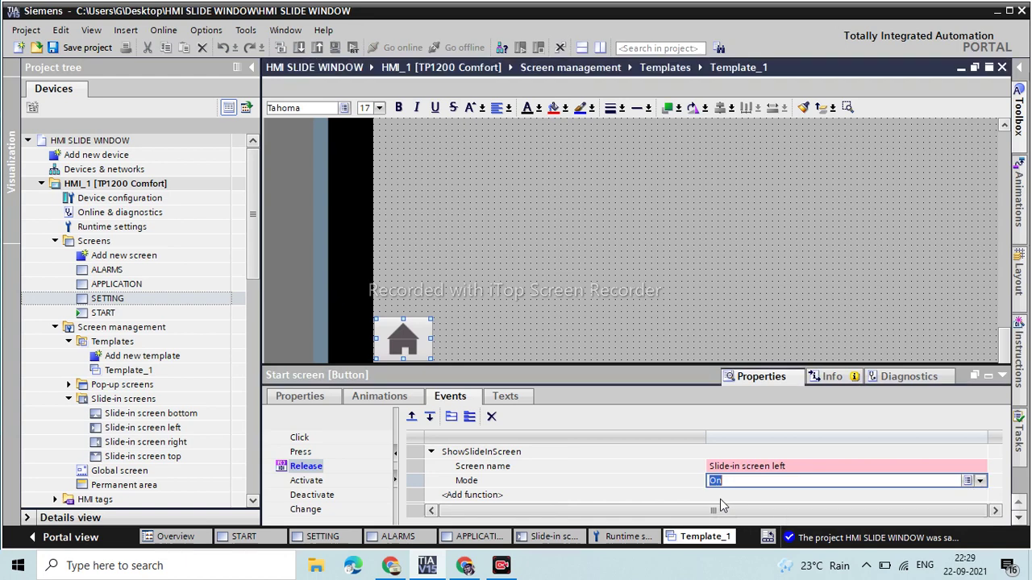
left_click(798, 468)
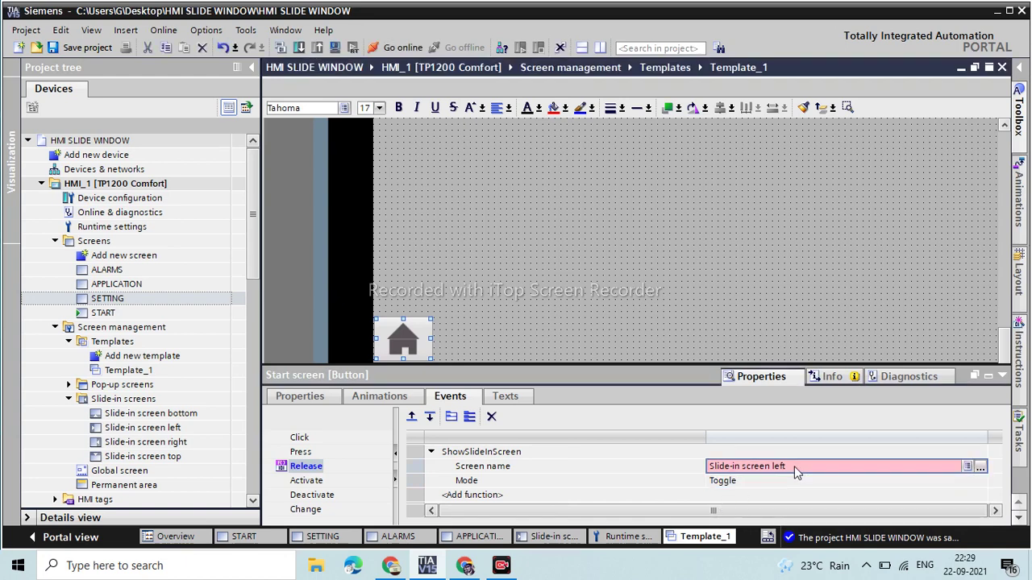
left_click(980, 467)
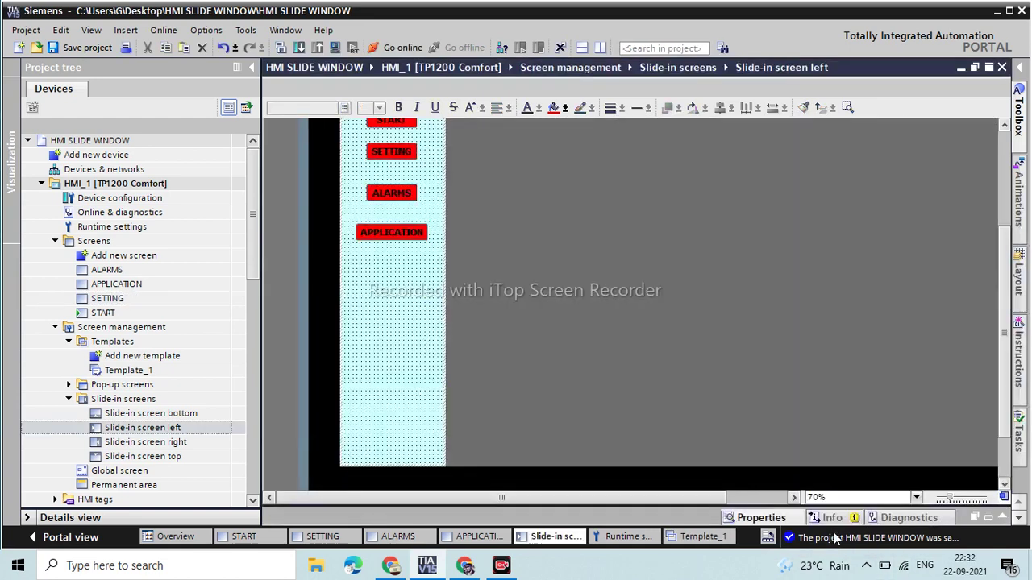
Copy the APPLICATION button to the lower end of the left slide-in screen and label the copy CLOSE
left_click(1021, 71)
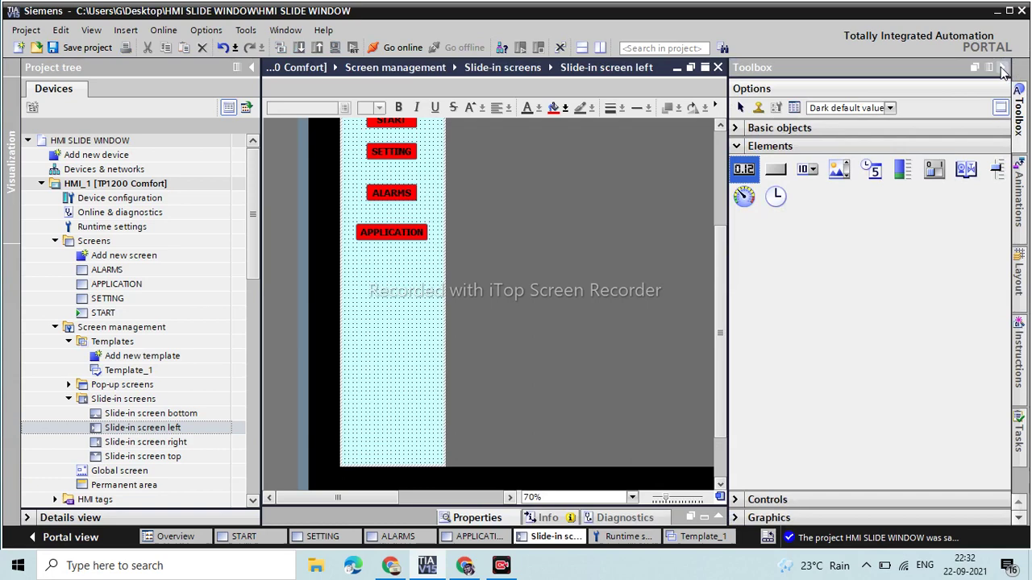
left_click(410, 230)
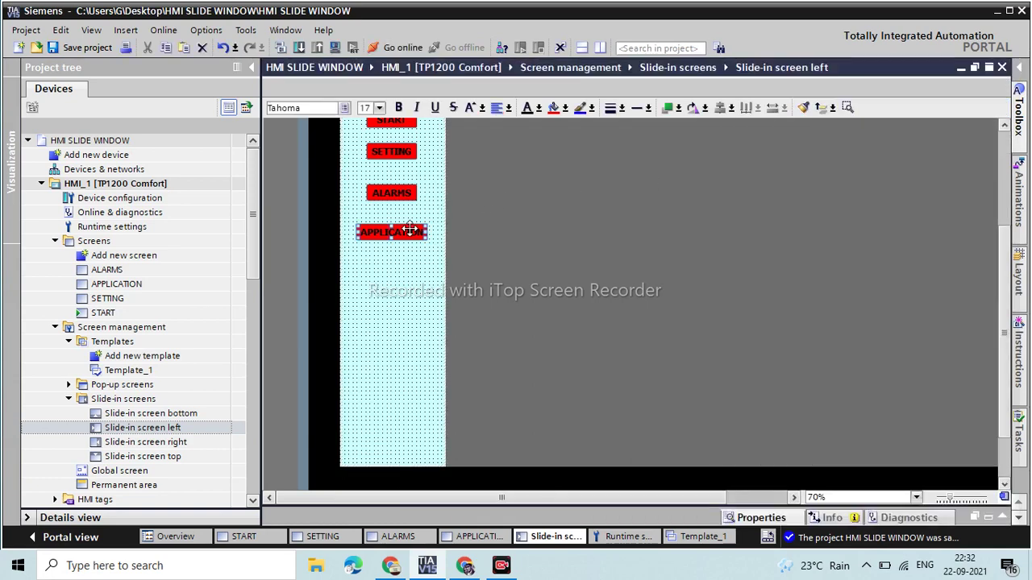
left_click_drag(410, 230, 407, 436)
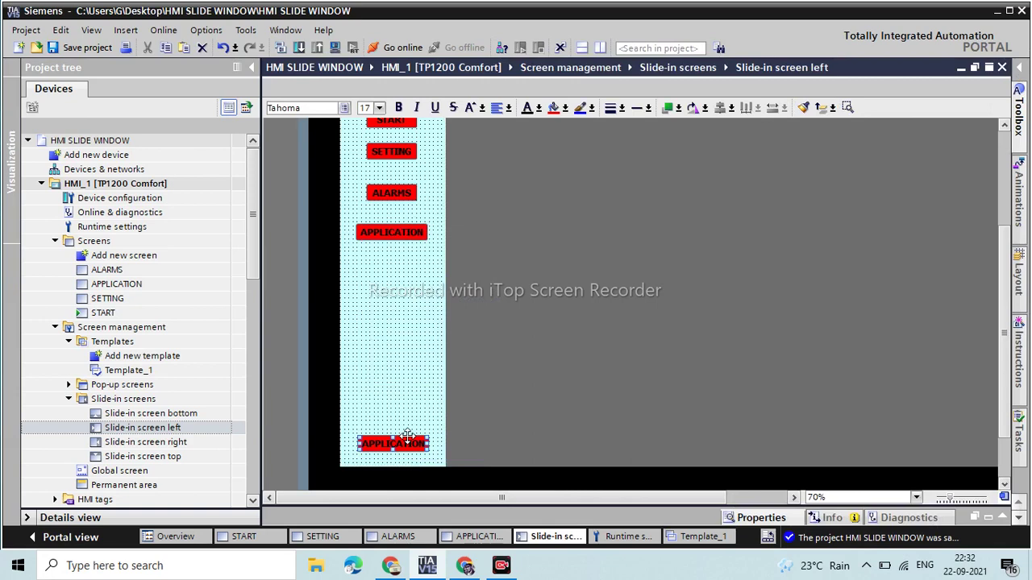
double_click(407, 436)
key("BackSpace")
type("CLOSE")
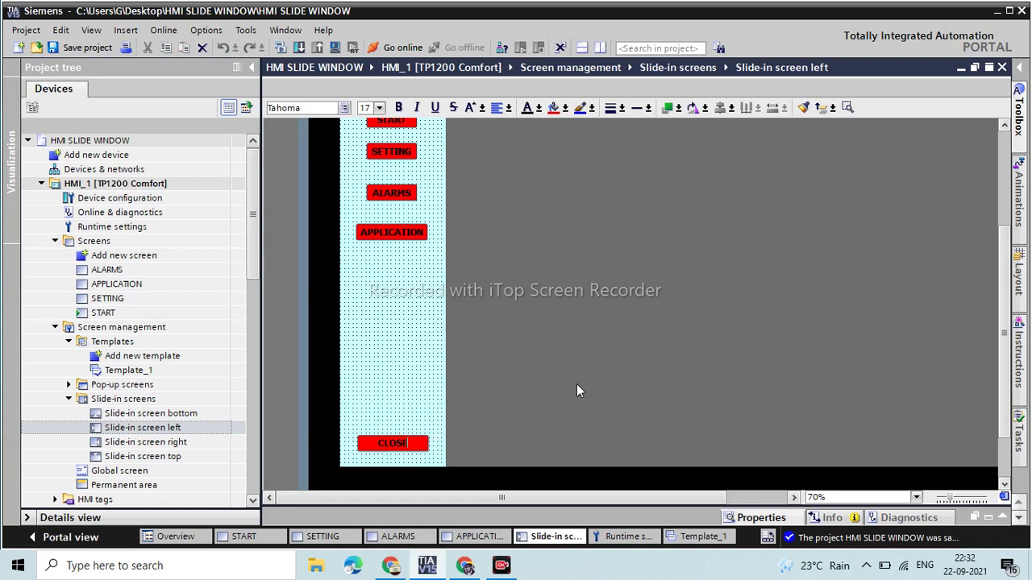
key("Escape")
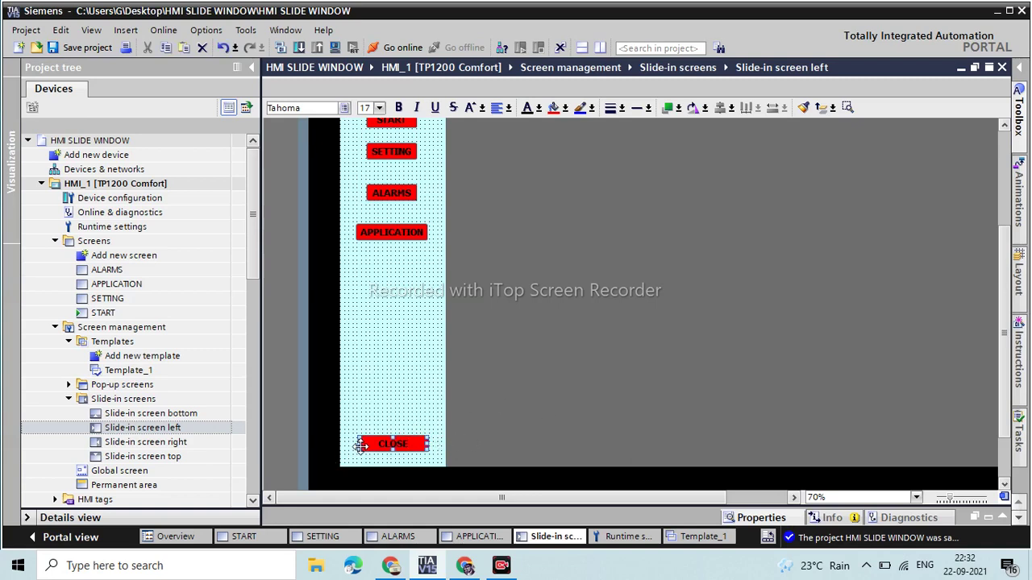
Delete the ActivateScreen function from the CLOSE button's Click event
left_click(753, 520)
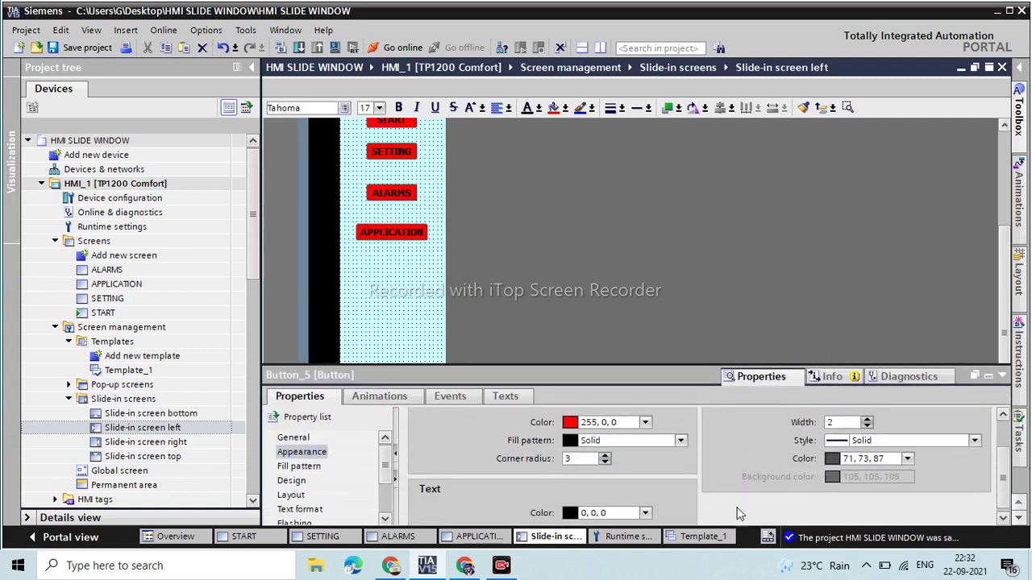
left_click(462, 401)
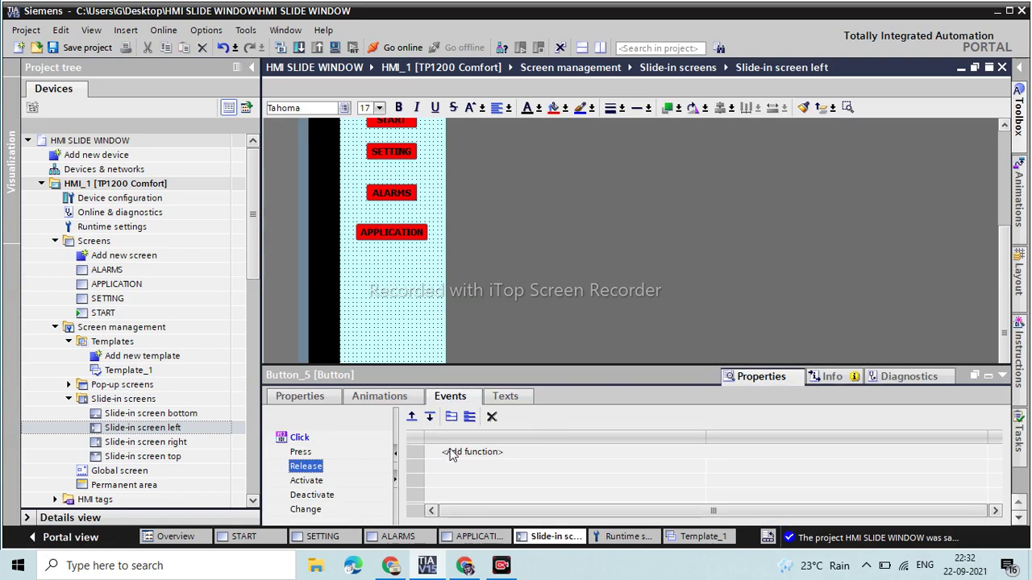
left_click(310, 441)
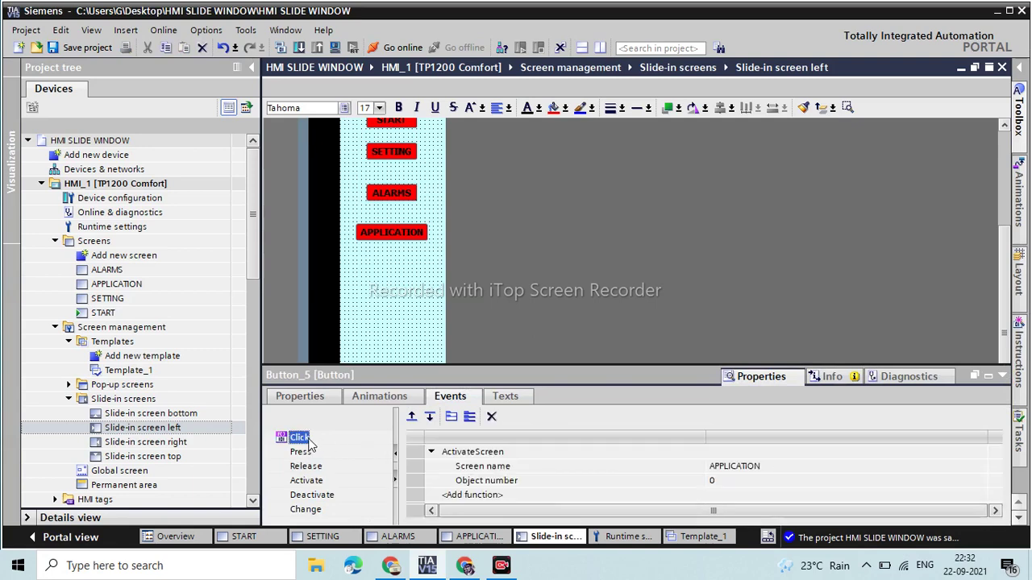
key("Delete")
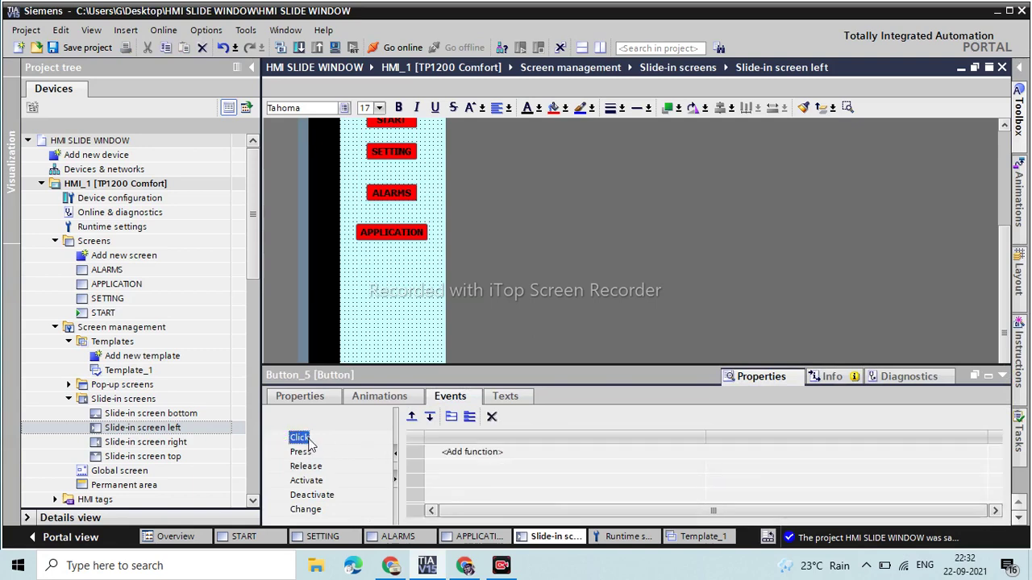
Add a ShowSlideInScreen function to the CLOSE button's Release event
left_click(311, 467)
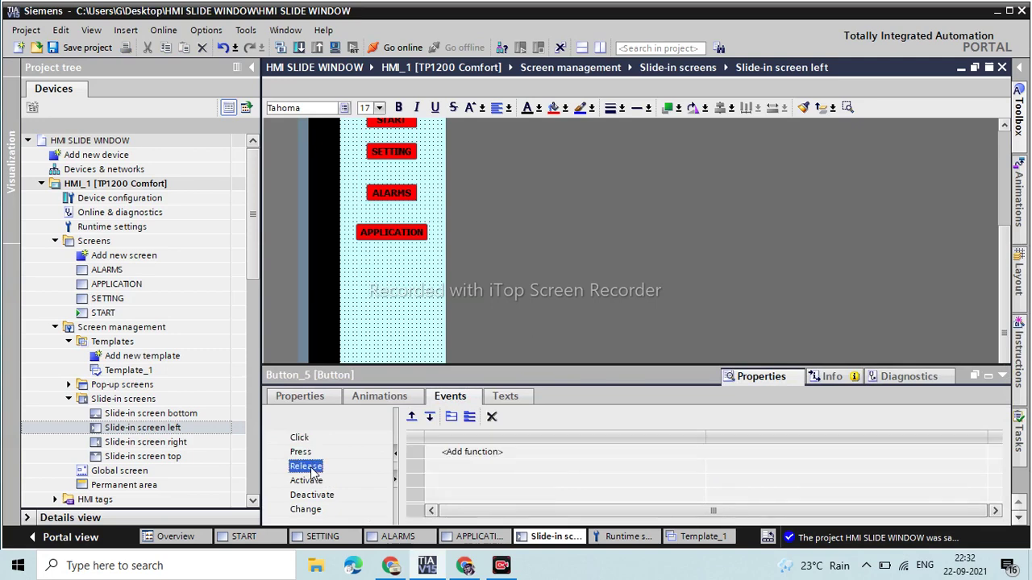
left_click(509, 458)
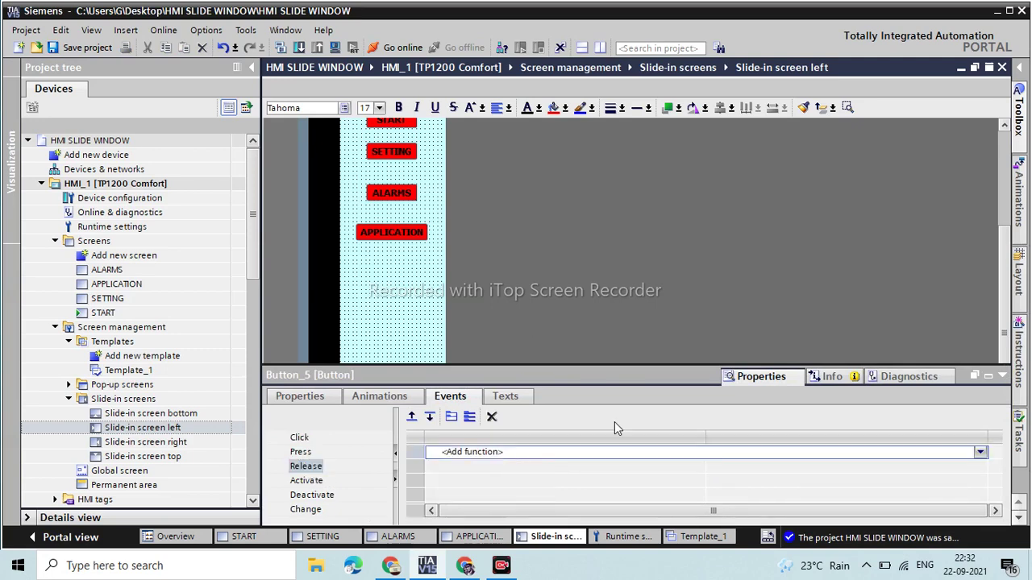
left_click(979, 452)
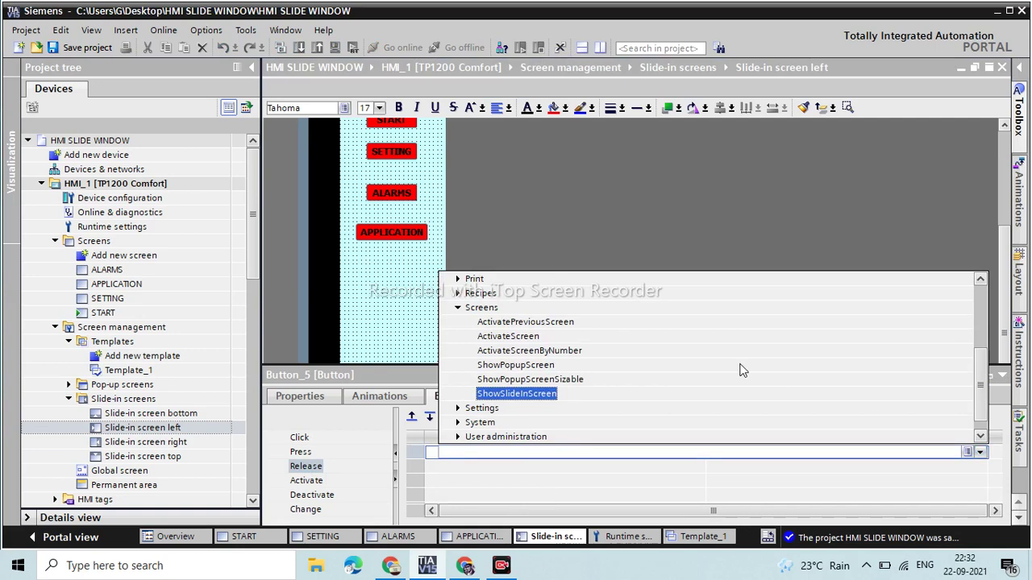
left_click(514, 394)
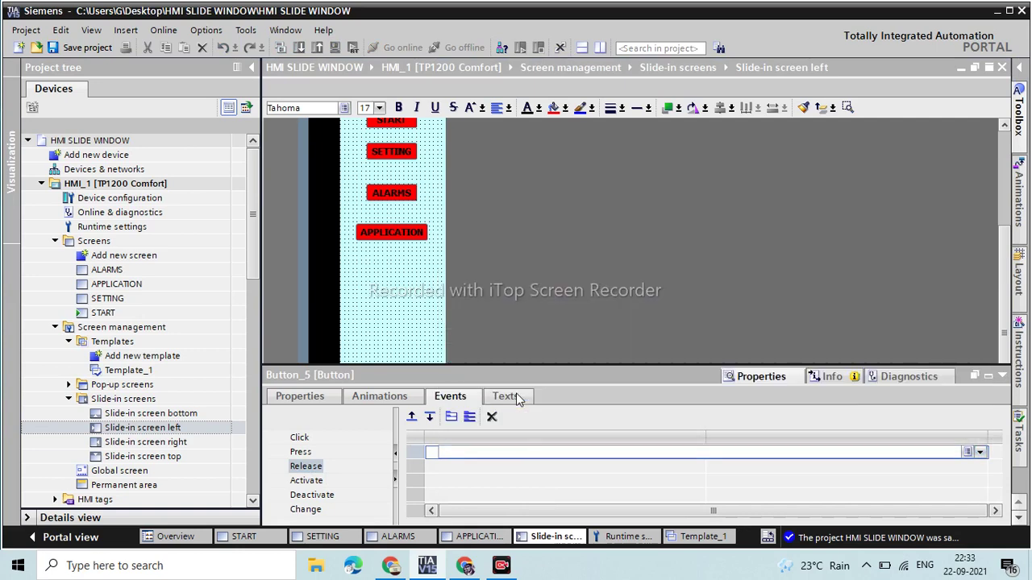
Set the CLOSE button's ShowSlideInScreen function to Slide-in screen left with the Toggle mode
left_click(864, 465)
left_click(980, 468)
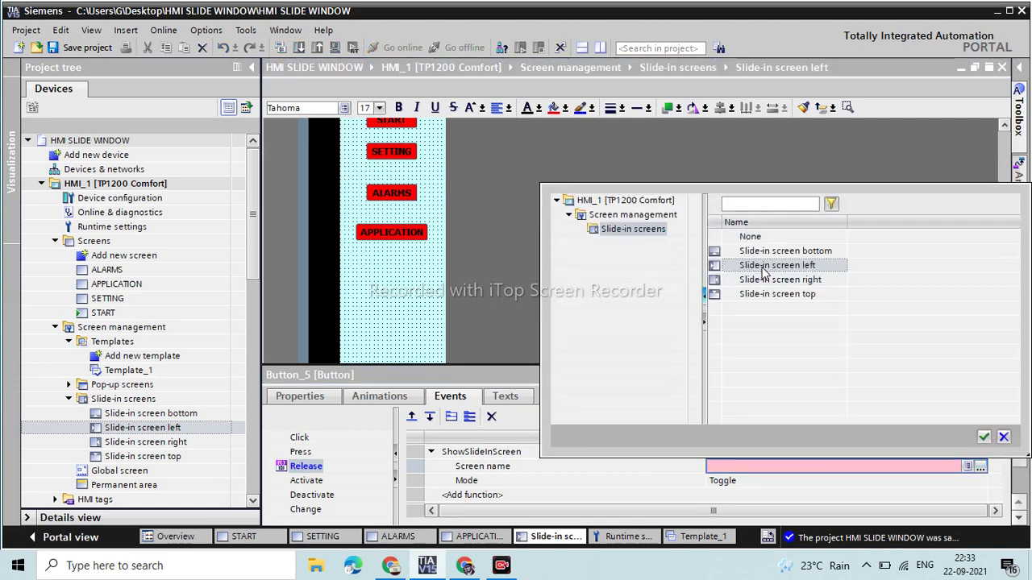
double_click(774, 265)
left_click(754, 482)
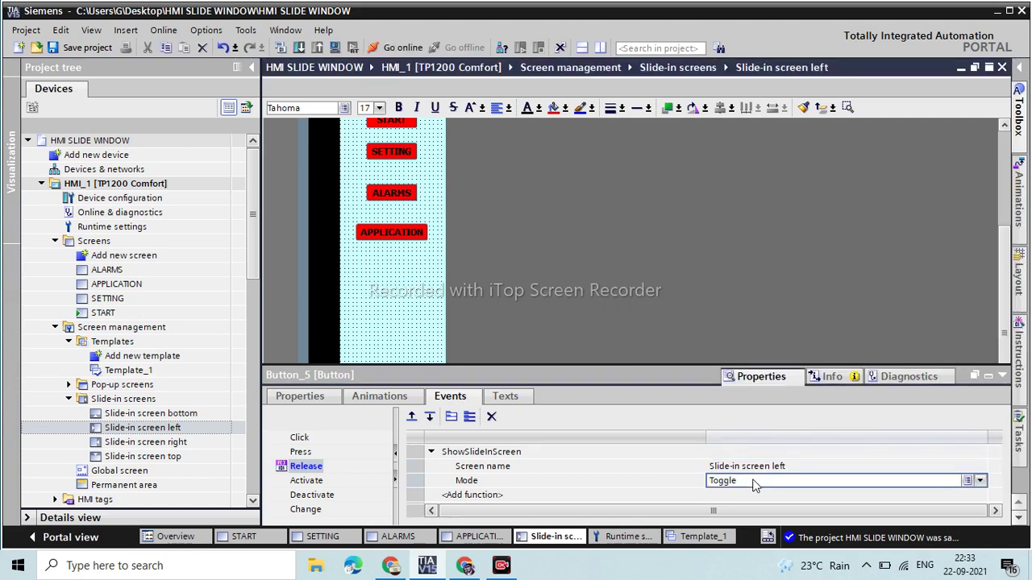
left_click(980, 480)
left_click(727, 509)
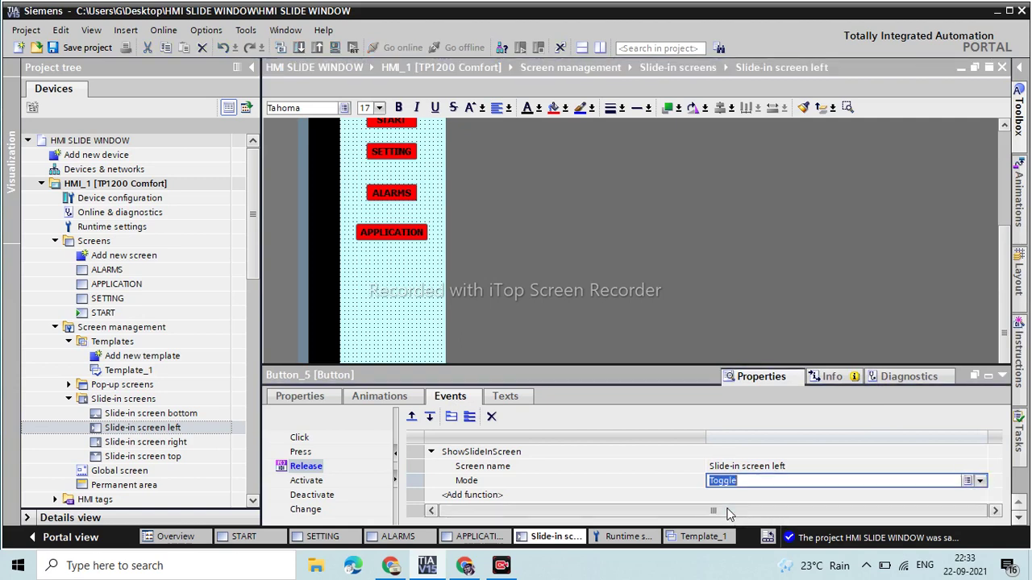
left_click(1002, 378)
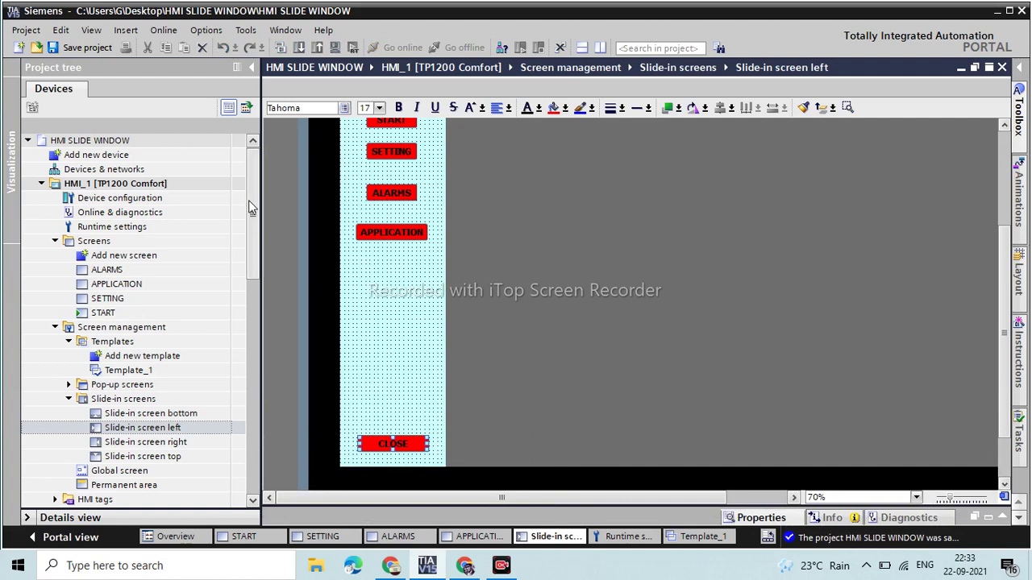
Compile HMI_1 [TP1200 Comfort] and start its runtime simulation
left_click(140, 186)
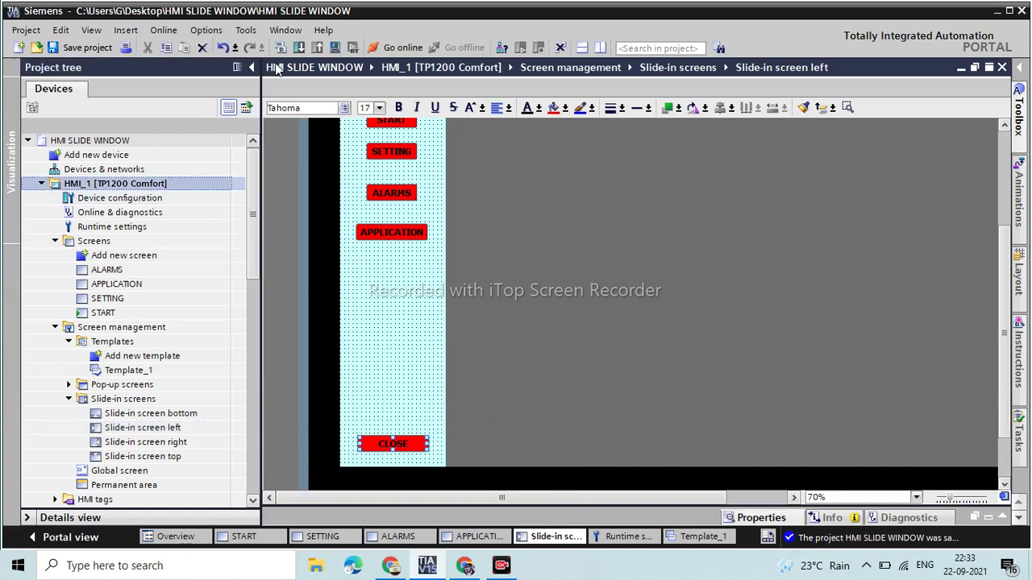
left_click(299, 48)
left_click(336, 47)
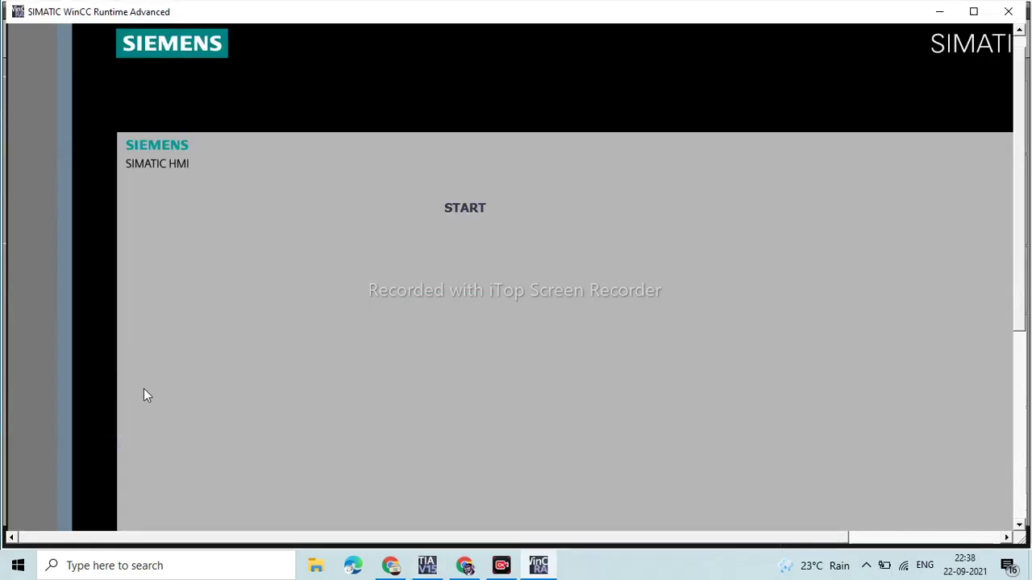
Test the left slide-in screen in the simulation by using it to open the SETTING, ALARMS and APPLICATION screens in turn
mouse_move(136, 384)
left_click_drag(1022, 254, 1022, 322)
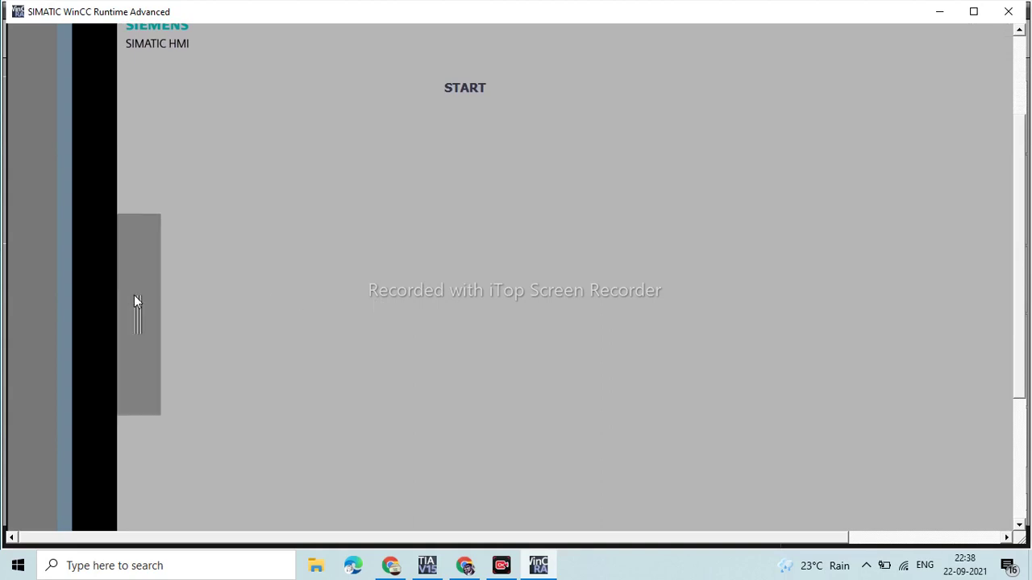
left_click(134, 296)
left_click(213, 166)
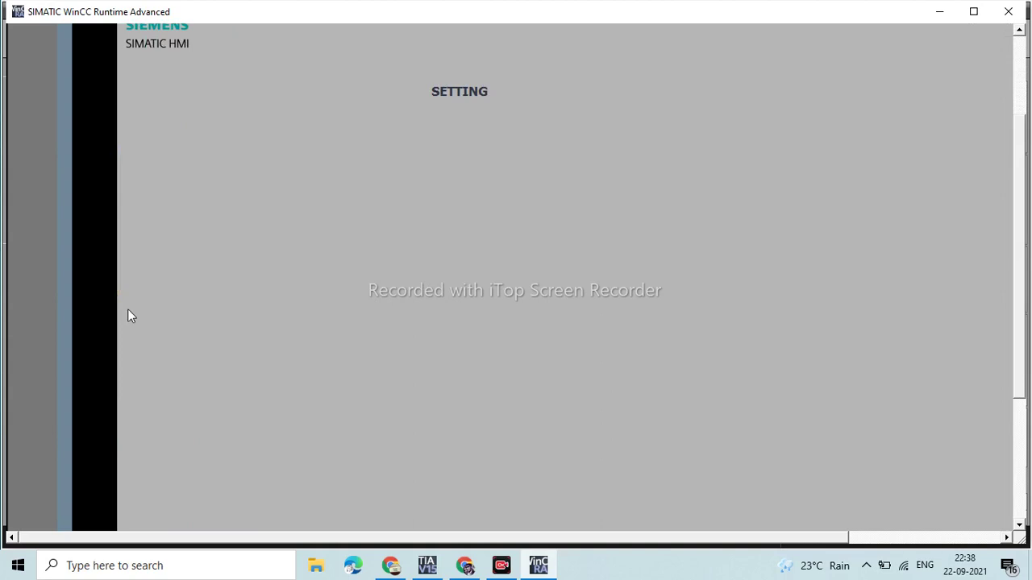
left_click(129, 310)
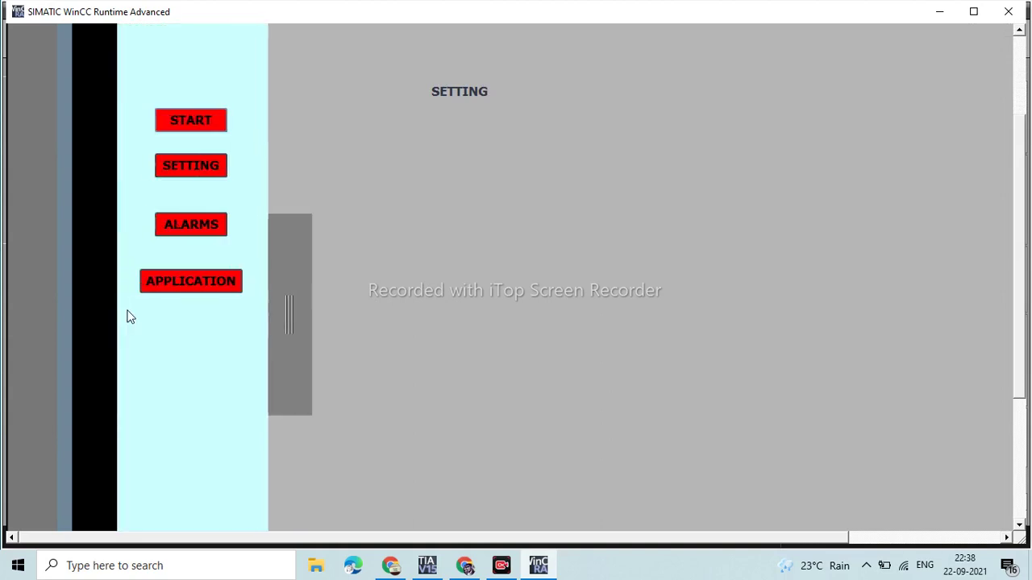
left_click(189, 233)
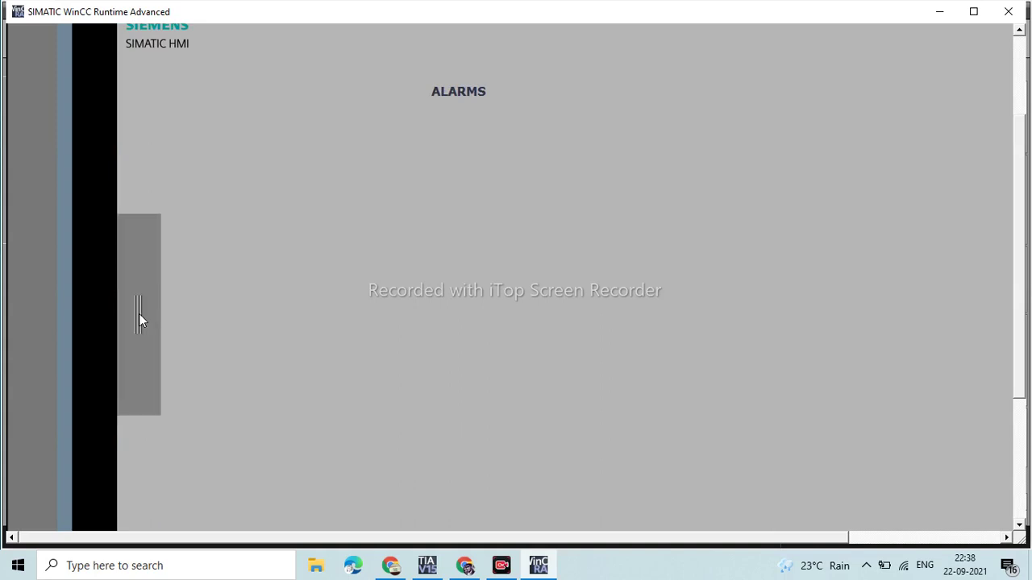
left_click(139, 314)
left_click(190, 278)
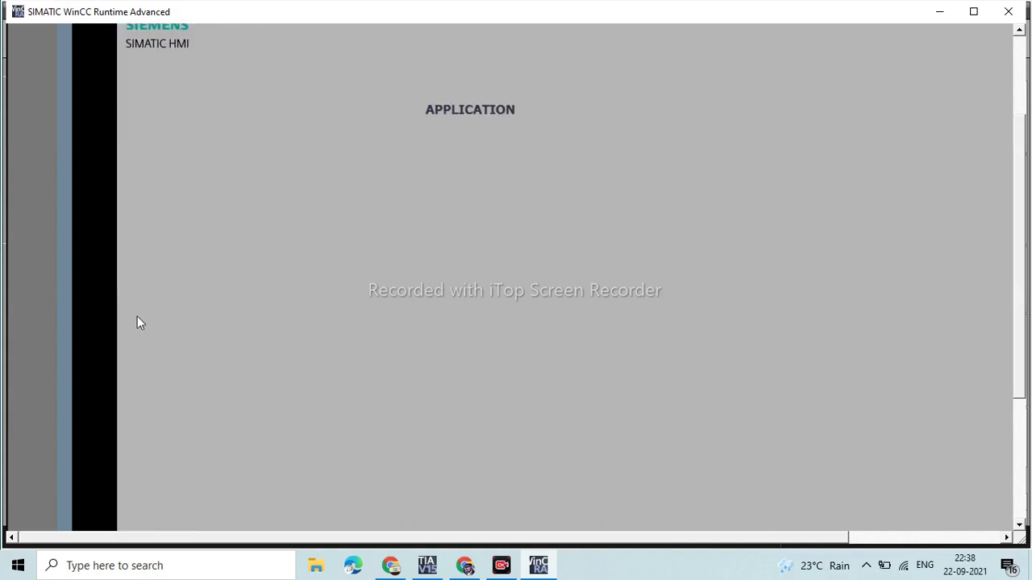
Reopen the left slide-in screen on the APPLICATION screen and test its CLOSE button
left_click(138, 319)
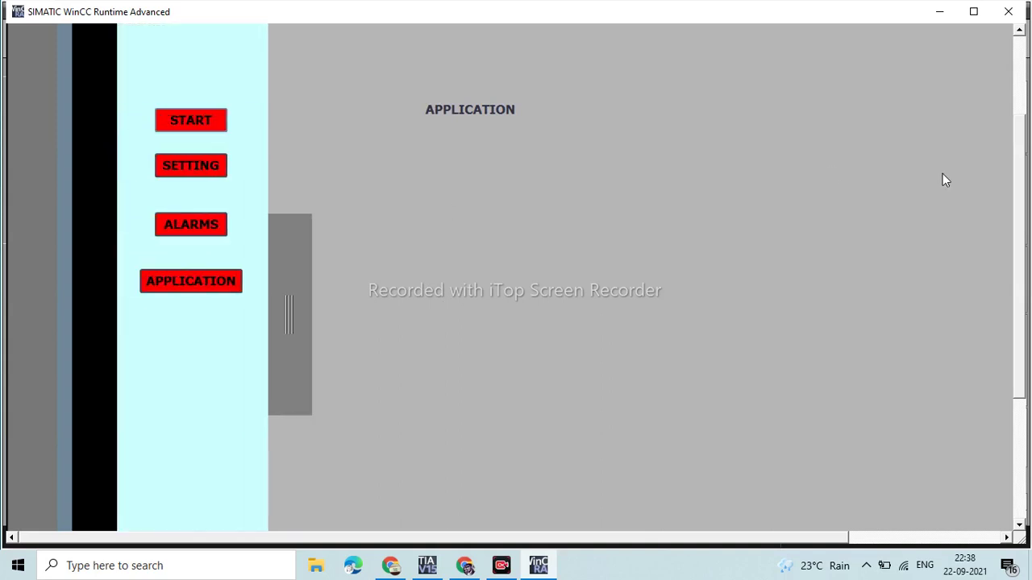
left_click_drag(1022, 212, 1026, 329)
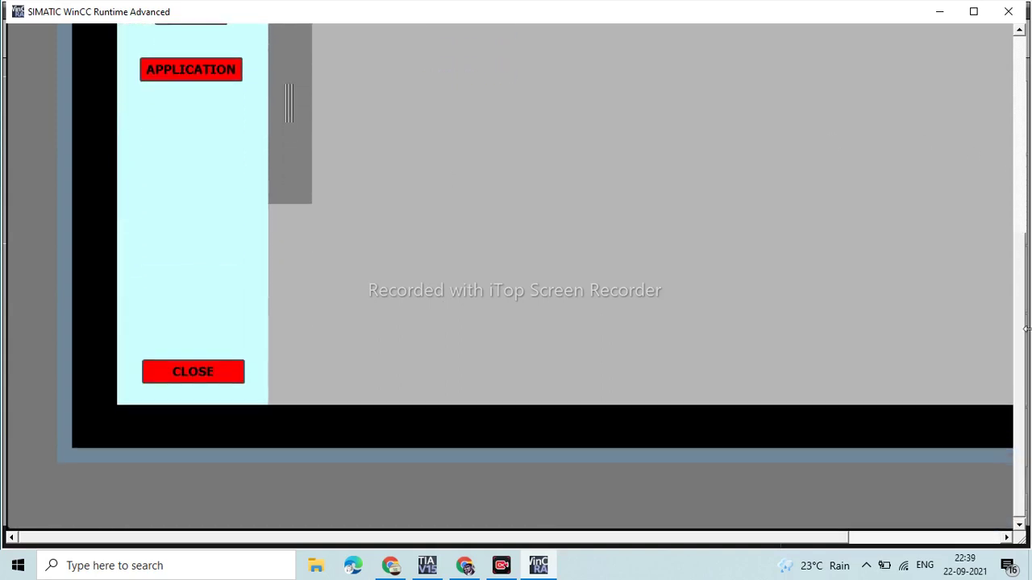
left_click(193, 373)
Test opening and closing the left slide-in screen with its handle, leaving it open on the APPLICATION screen
left_click(130, 136)
left_click(305, 126)
left_click(153, 101)
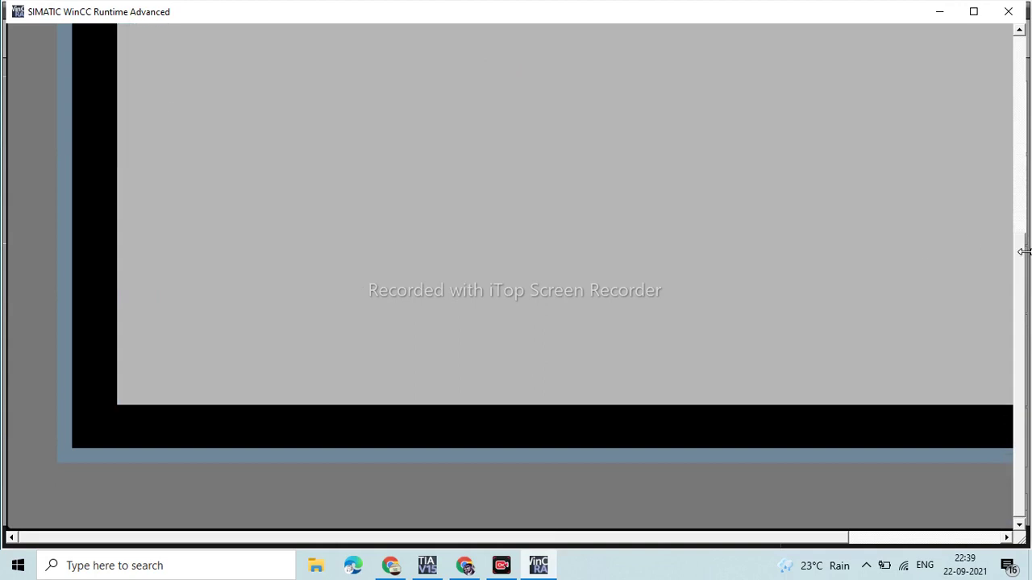
left_click_drag(1017, 269, 1019, 135)
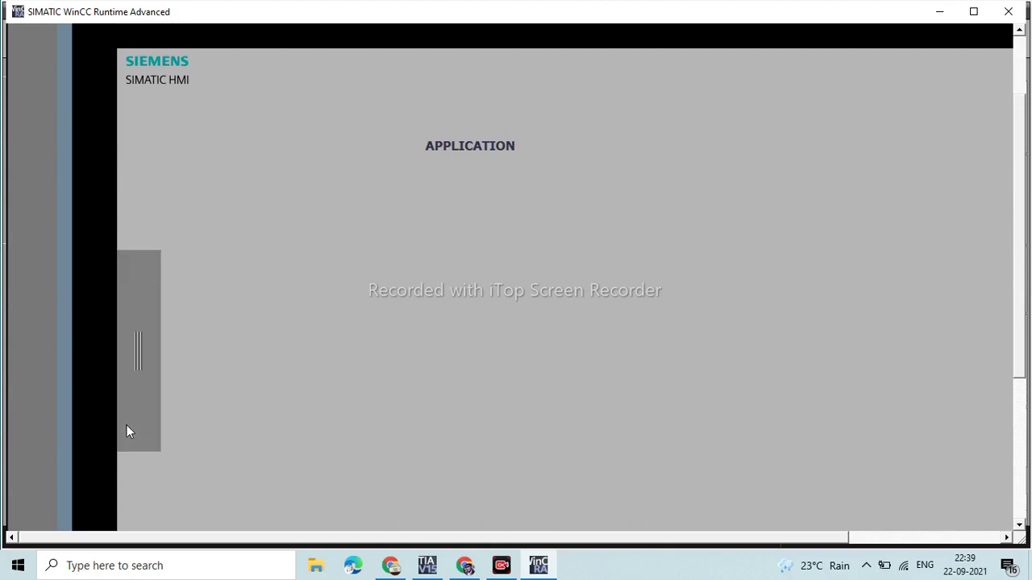
left_click(127, 425)
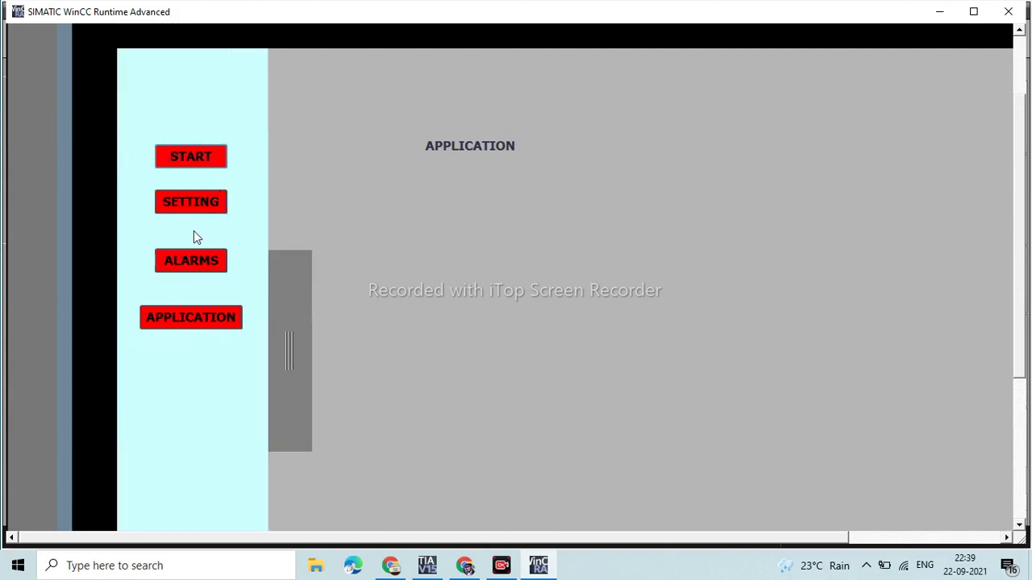